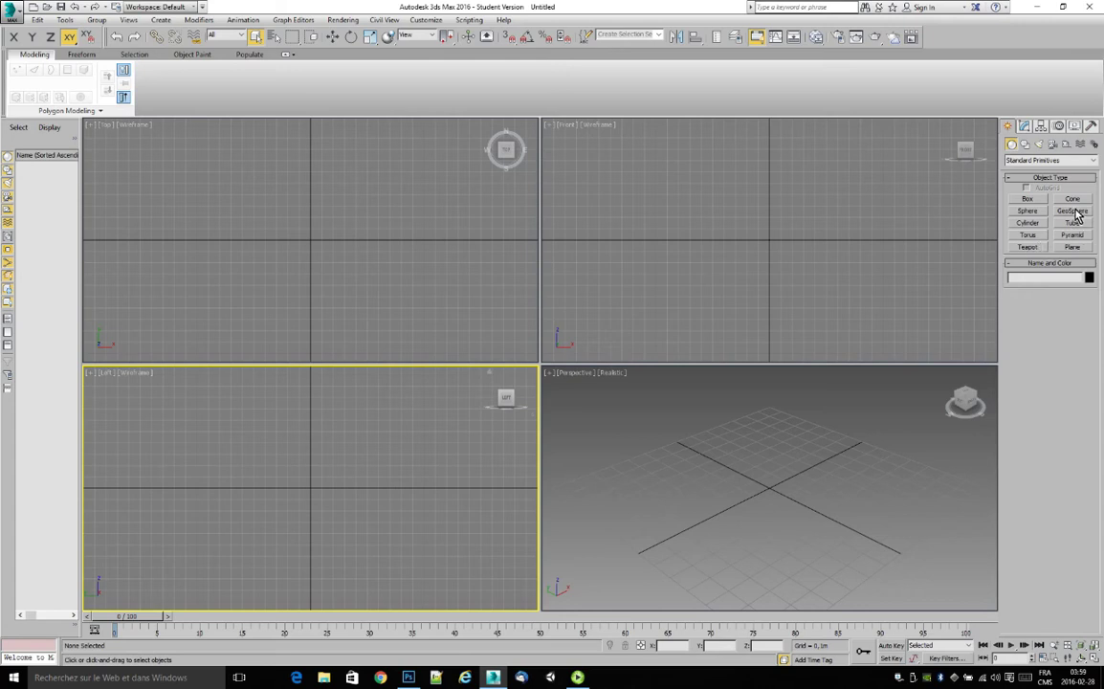
Step: Create a teapot primitive with a radius of about 0.274 m centred on the origin in the Top viewport
left_click(1028, 247)
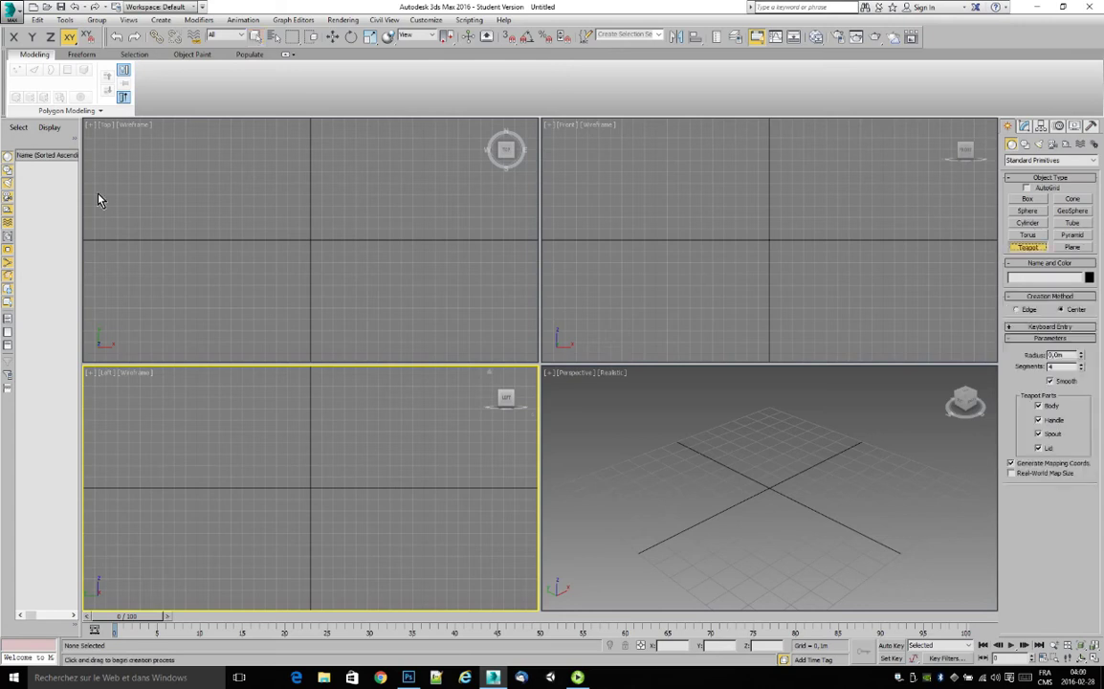
left_click_drag(311, 239, 346, 234)
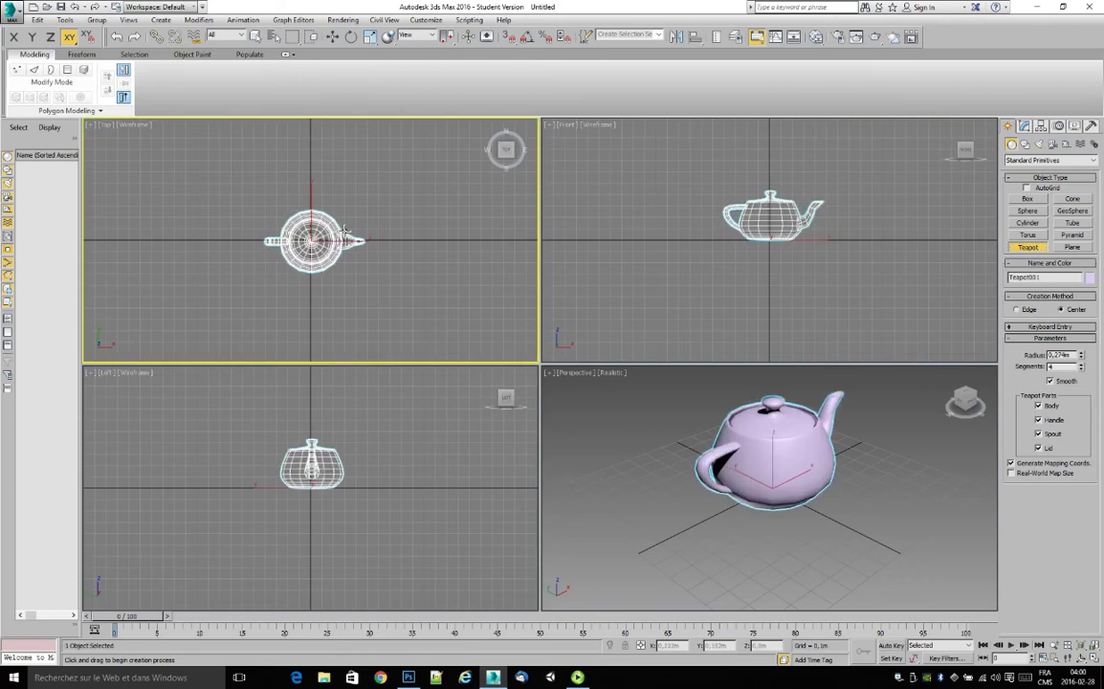
middle_click(744, 552)
scroll(738, 517, "up", 4)
middle_click_drag(732, 481, 728, 488)
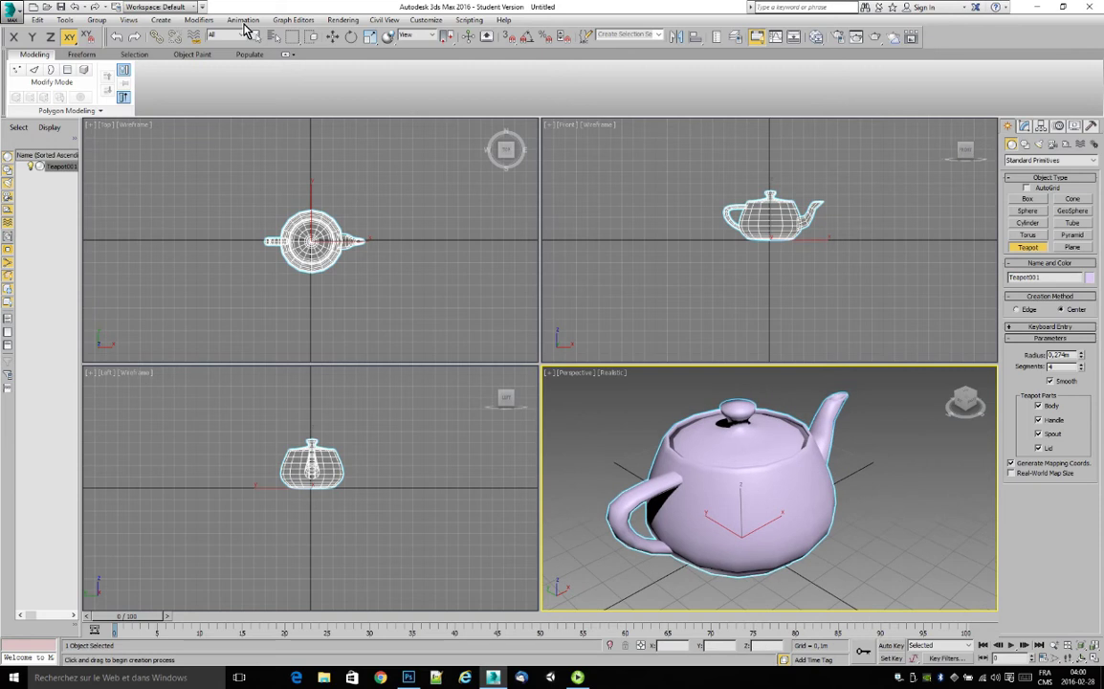
Step: Enable Backface Cull in the teapot's object properties and deselect the teapot
right_click(660, 399)
right_click(760, 457)
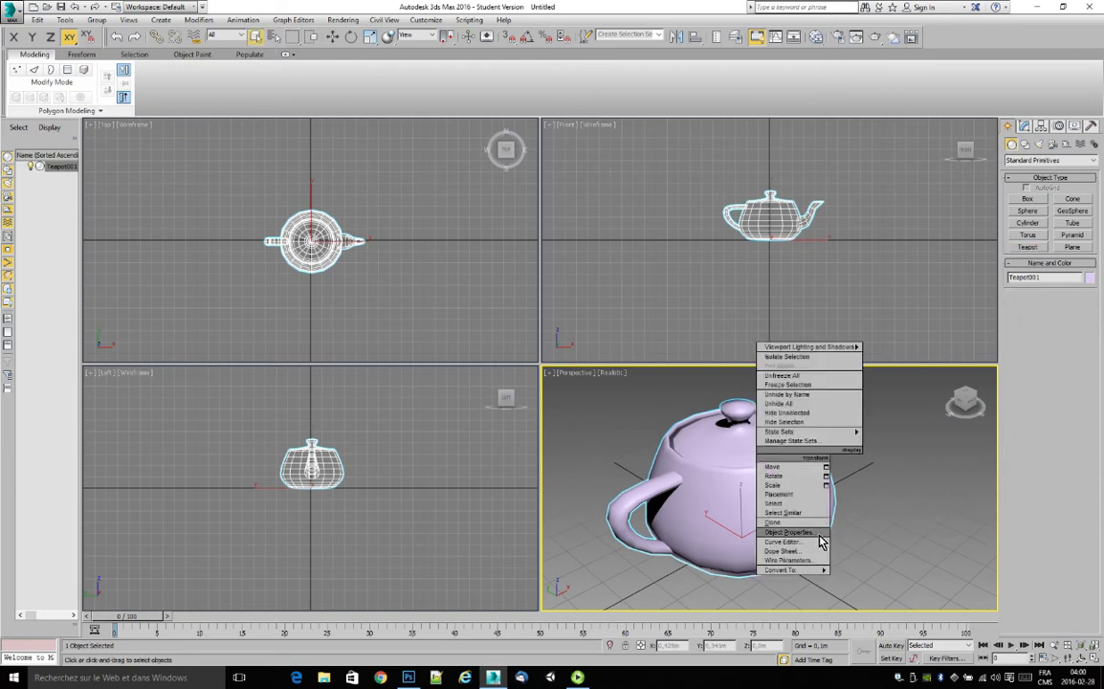
left_click(820, 536)
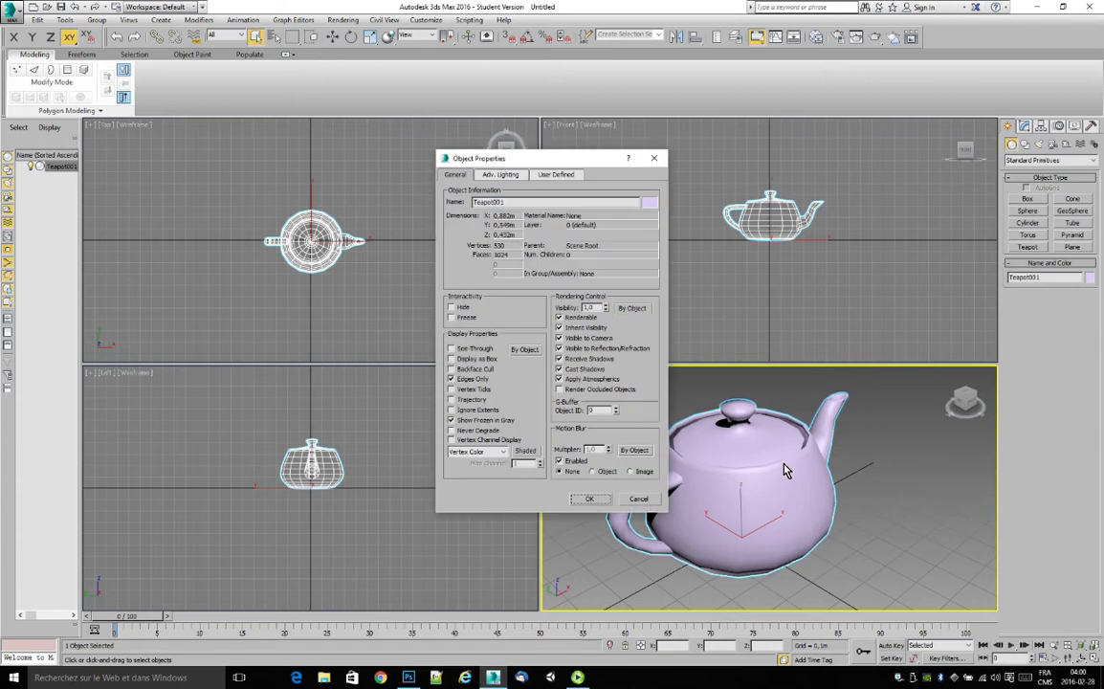
left_click(453, 369)
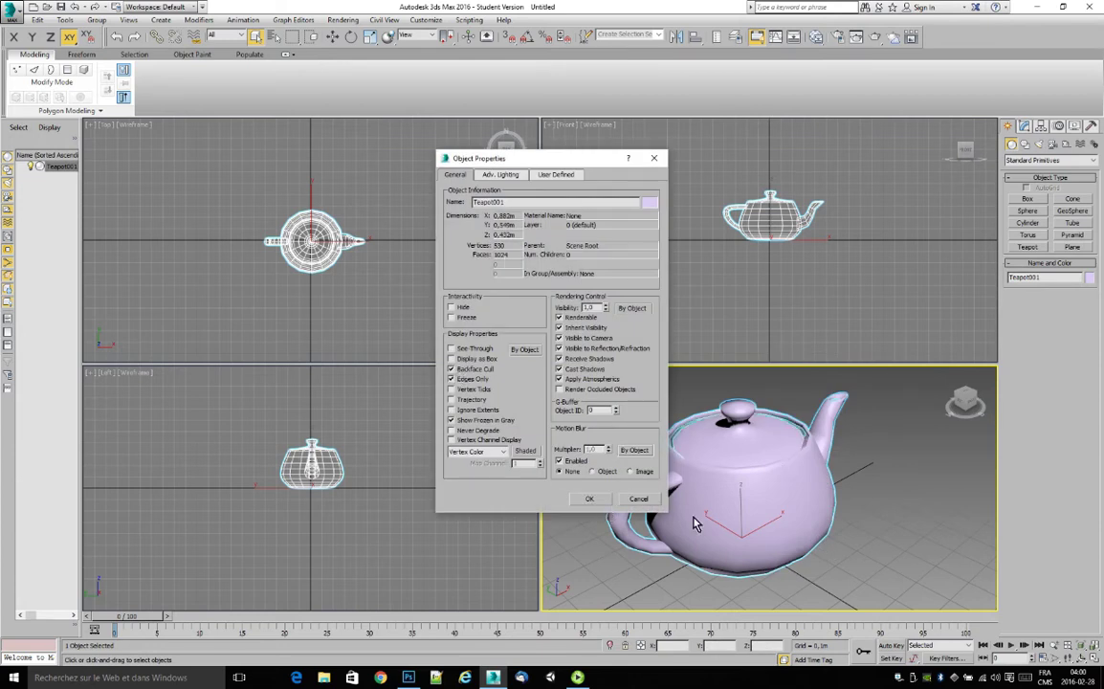
left_click(590, 500)
left_click(856, 550)
Step: Examine the teapot up close and from different angles in the Perspective viewport
scroll(754, 521, "up", 6)
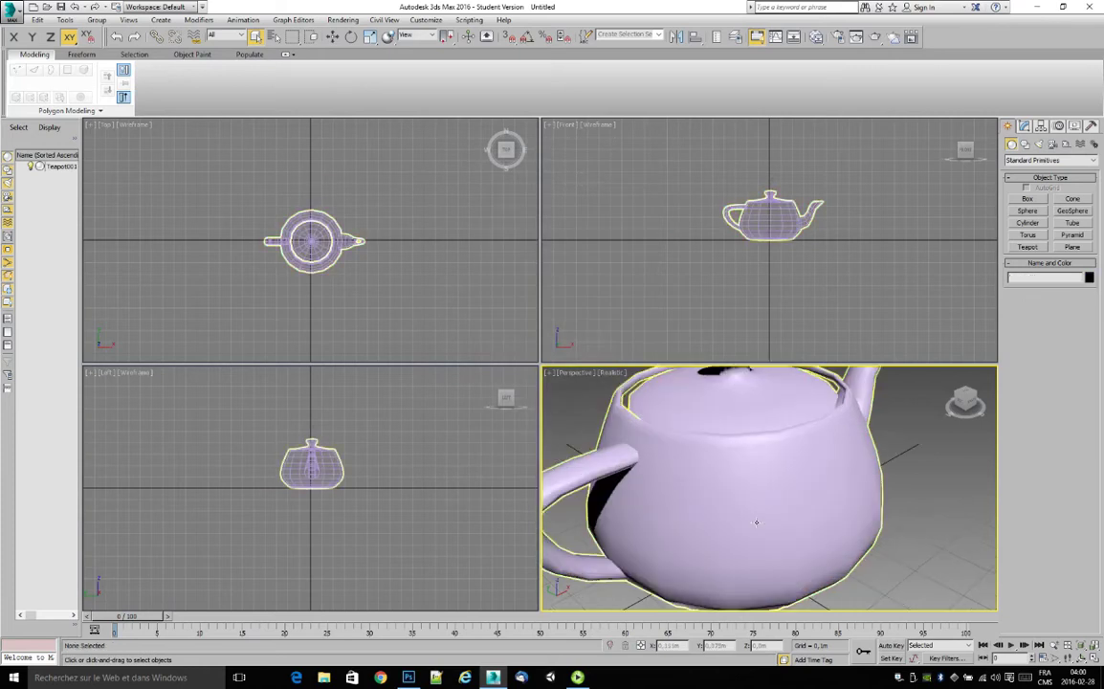
scroll(756, 517, "down", 6)
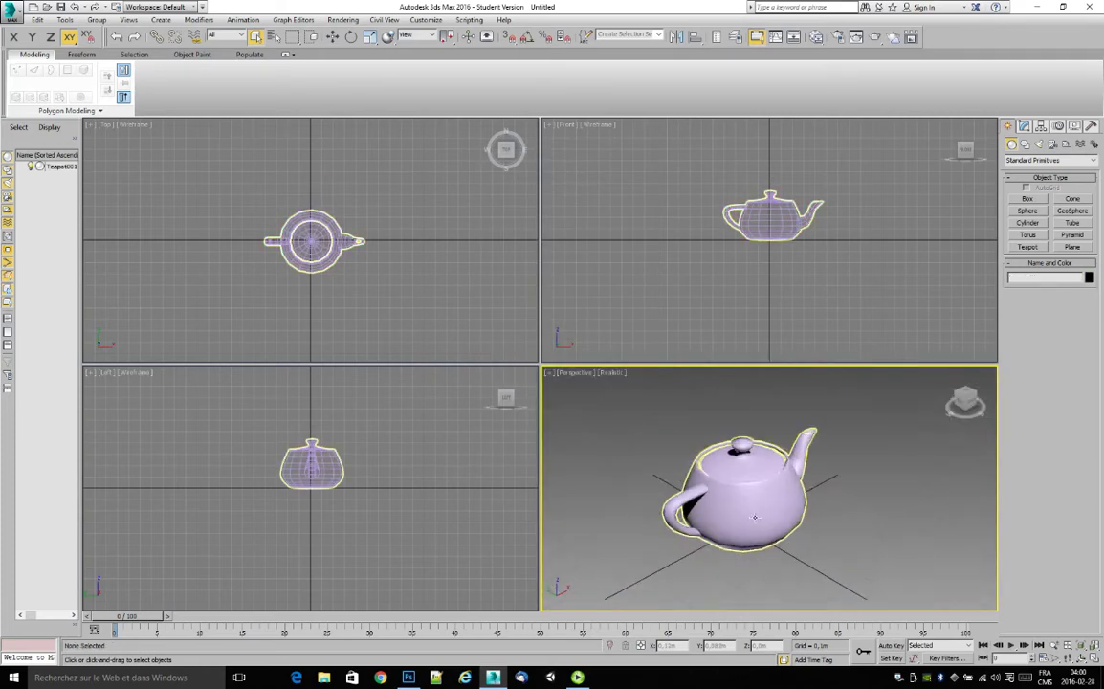
scroll(756, 517, "up", 5)
scroll(861, 521, "down", 5)
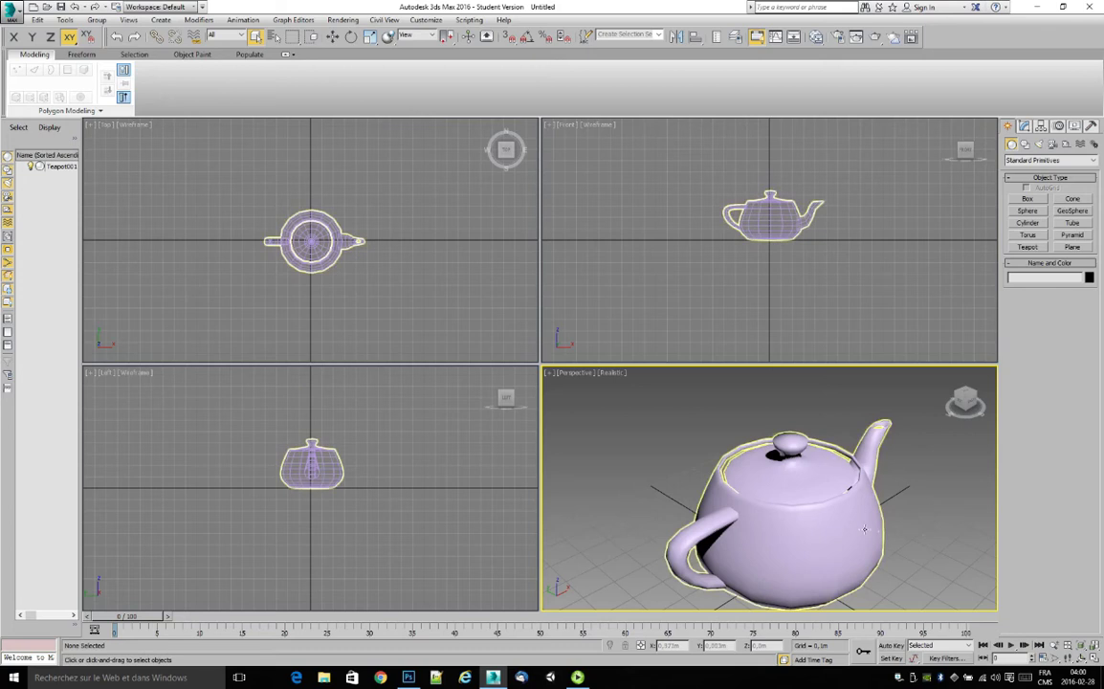
middle_click_drag(938, 543, 709, 530, "alt")
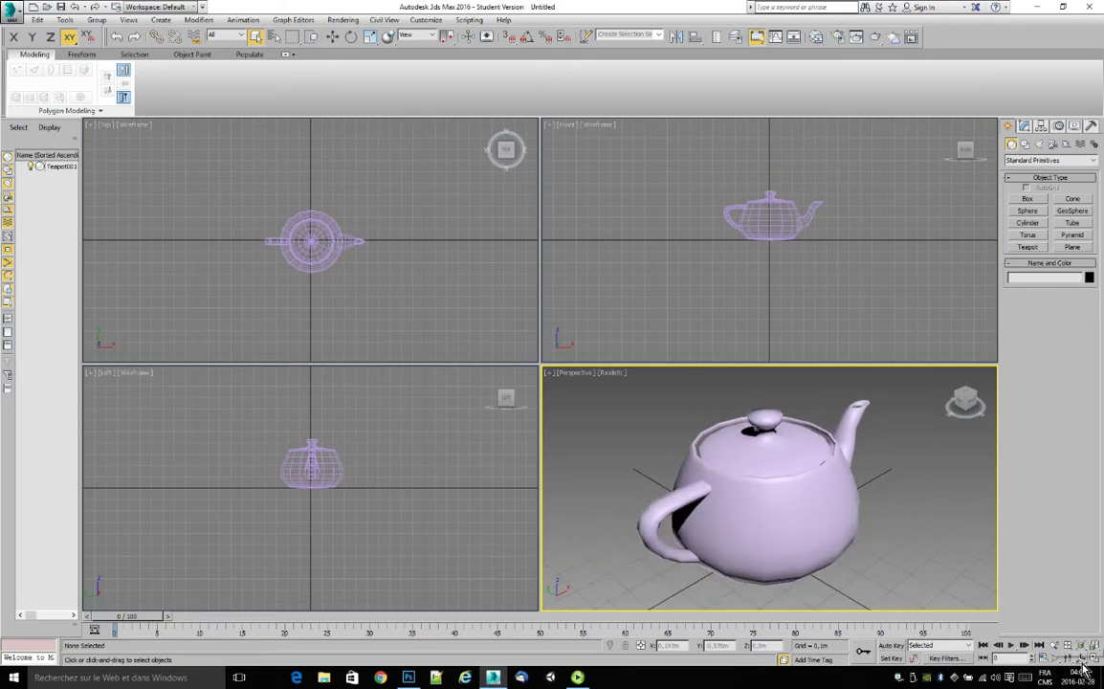
mouse_move(736, 529)
left_mouse_down()
mouse_move(715, 527)
mouse_move(723, 524)
left_mouse_up()
right_click(536, 584)
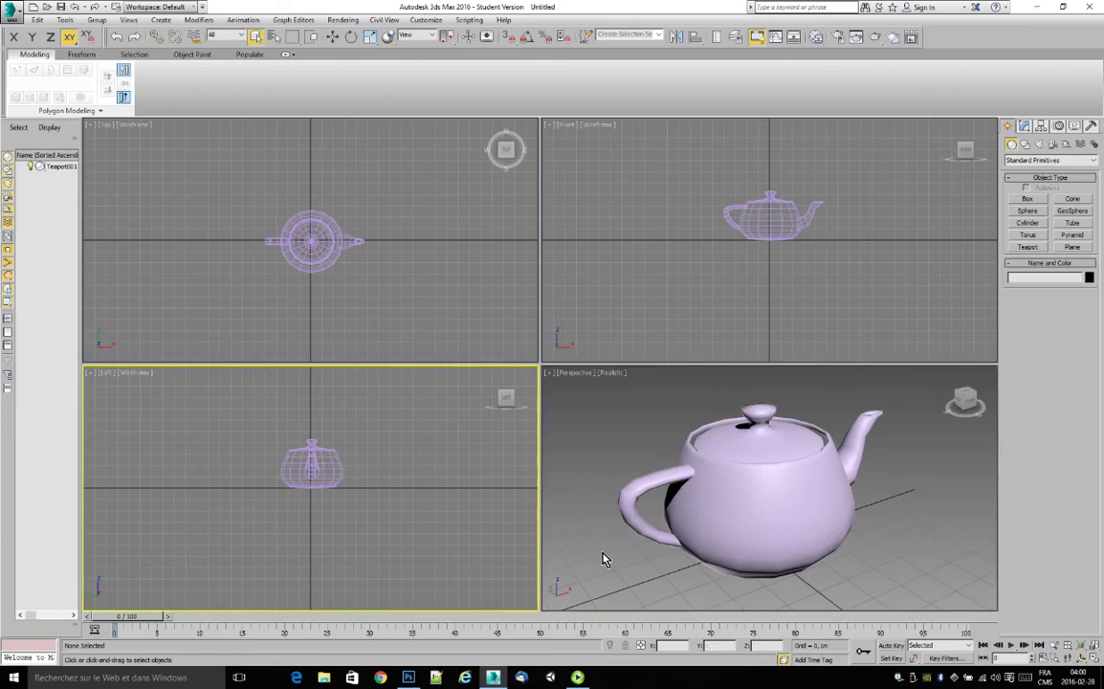
left_click(605, 560)
Step: Rename the teapot object as Teapot
left_click(765, 516)
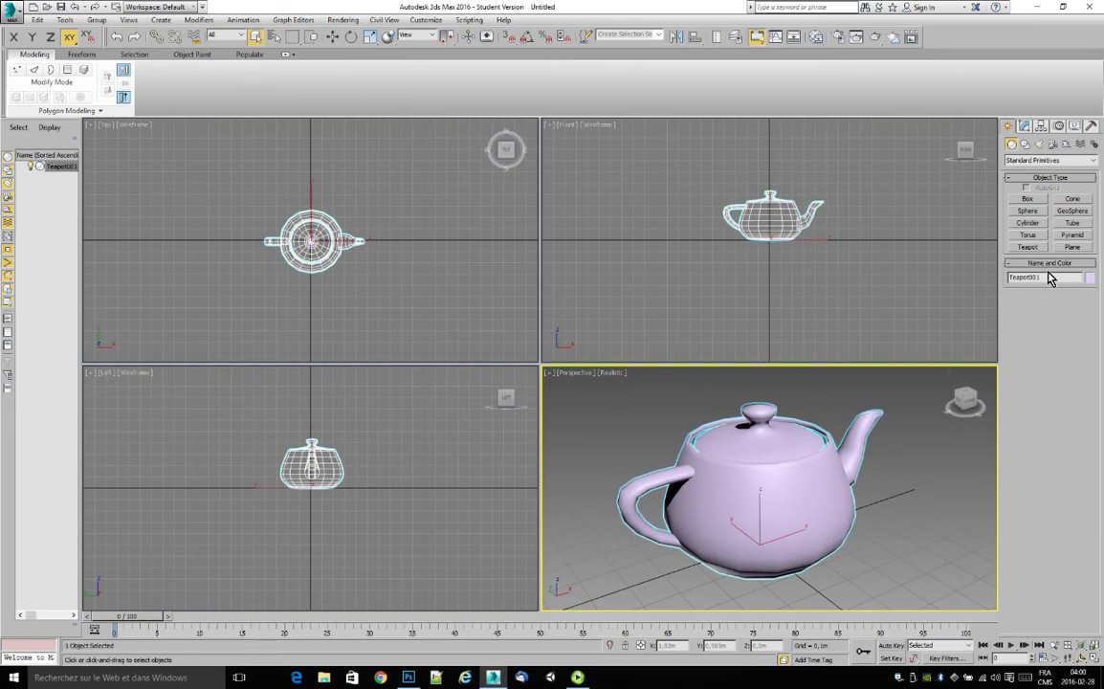
key("BackSpace")
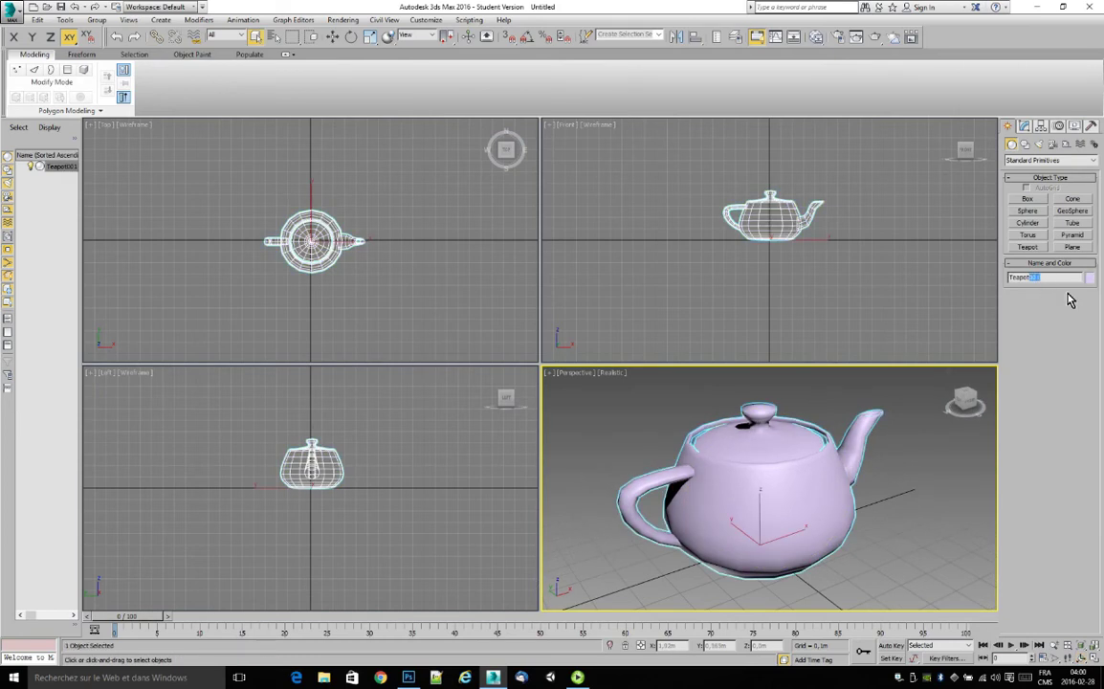
left_click(916, 547)
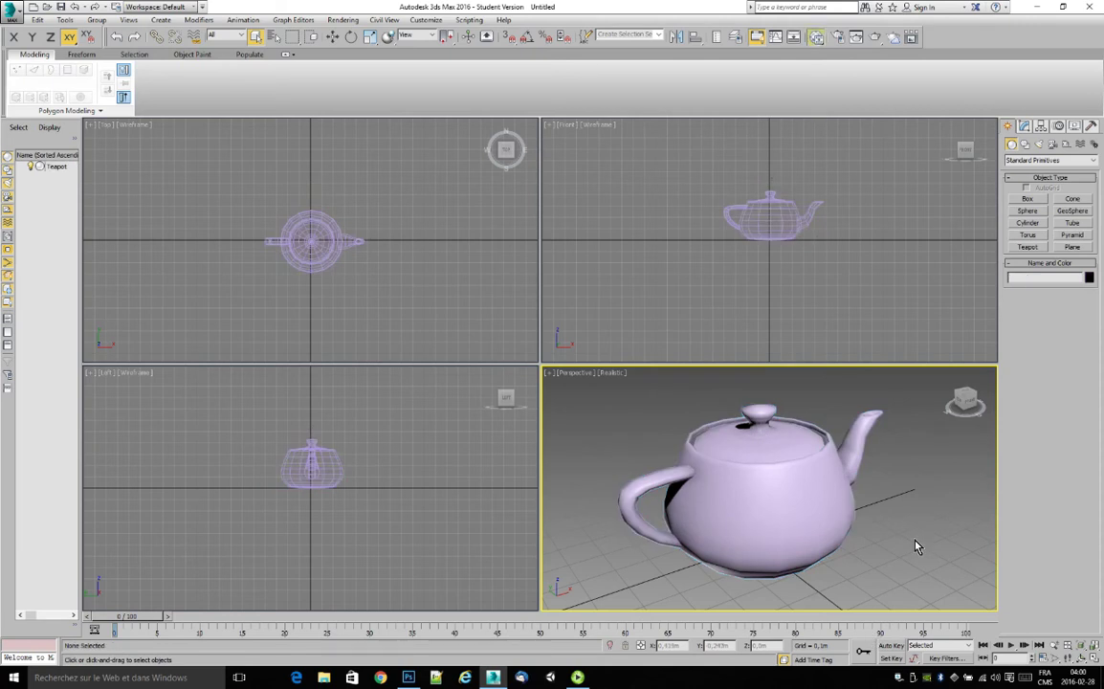
Step: Add the first sample material to the Slate Material Editor graph and set its diffuse color to black
key("m")
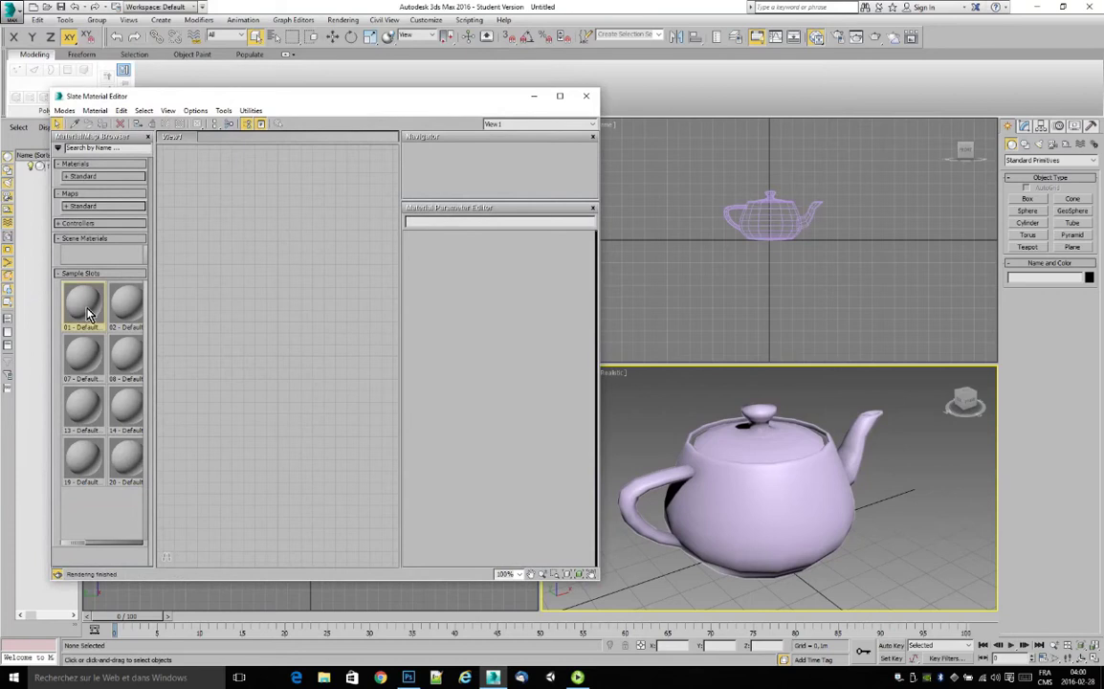
left_click_drag(87, 313, 252, 271)
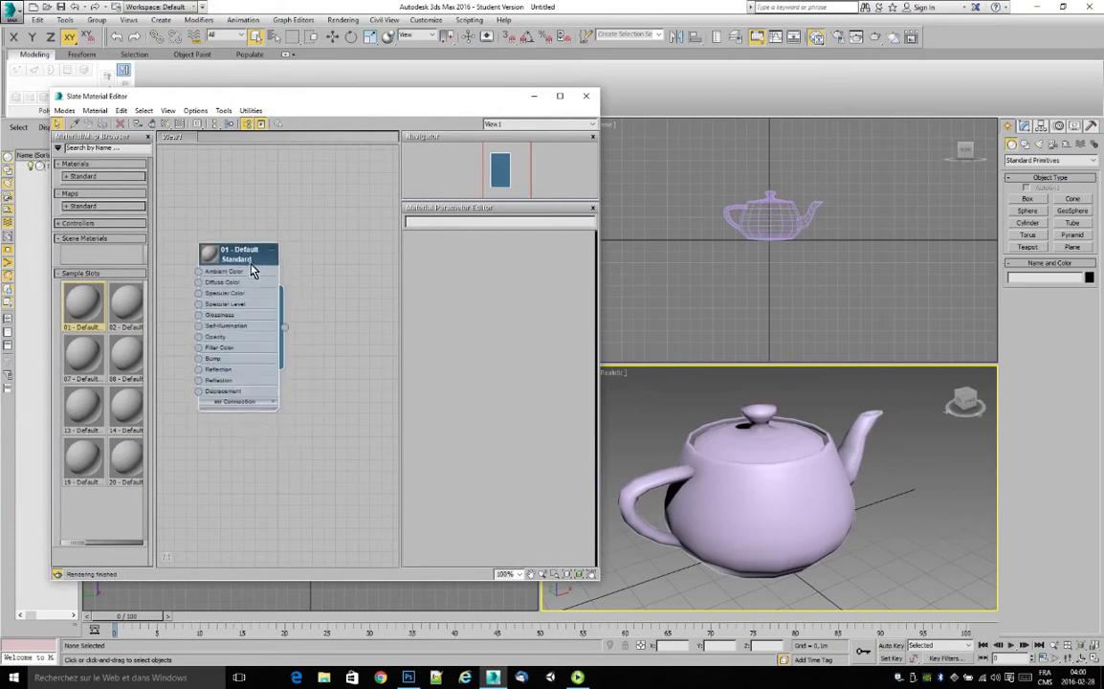
double_click(252, 268)
left_click(464, 308)
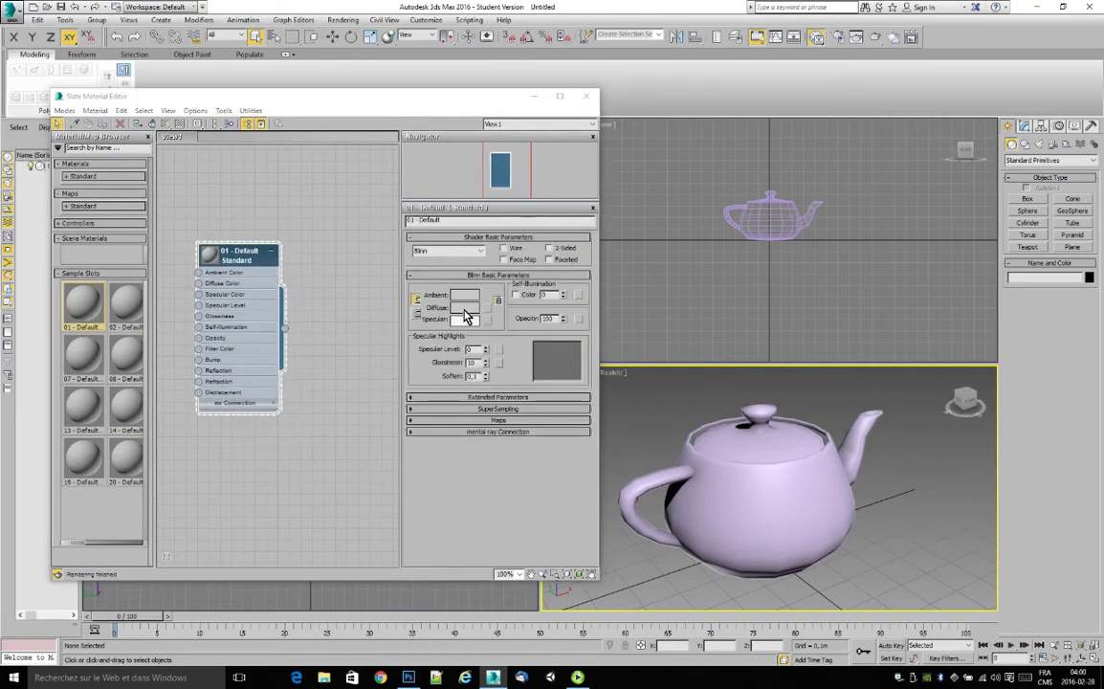
left_click_drag(289, 92, 350, 173)
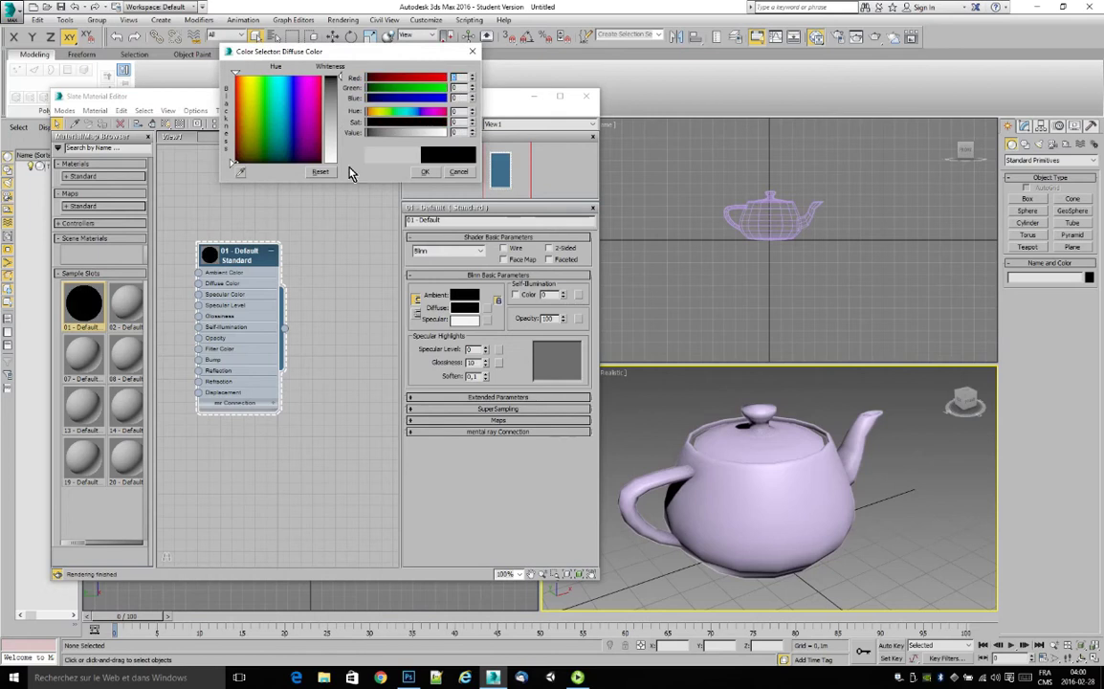
left_click(424, 171)
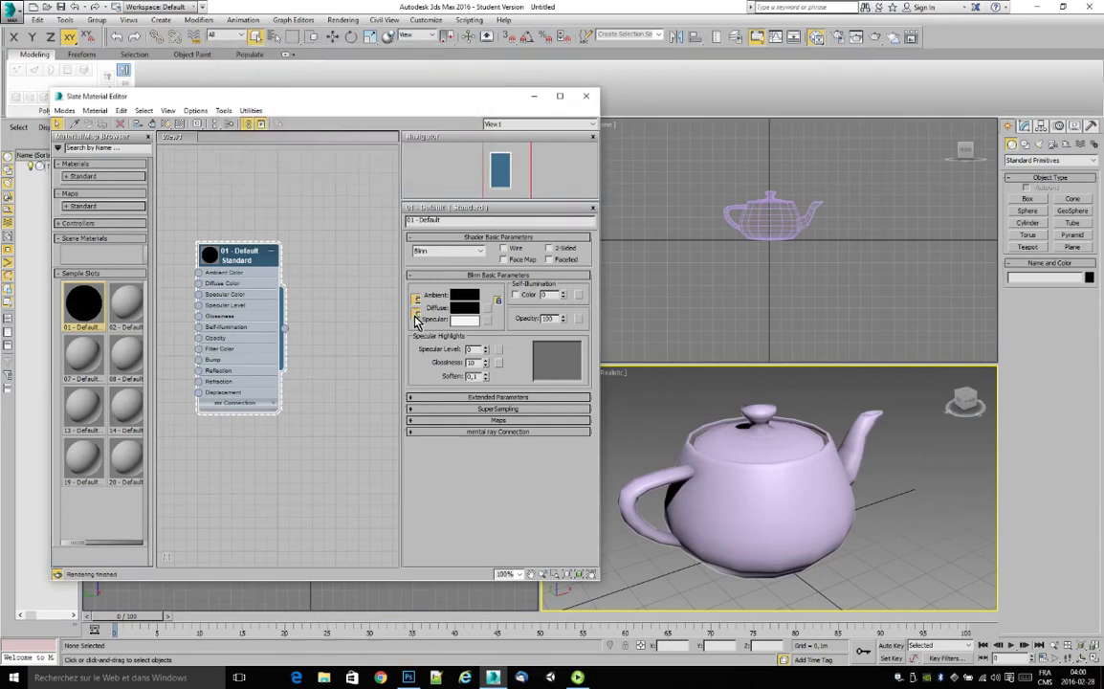
Step: Lock the material's specular color to its black diffuse color and name the material outline
left_click(416, 316)
left_click(539, 375)
triple_click(426, 220)
type("0utline")
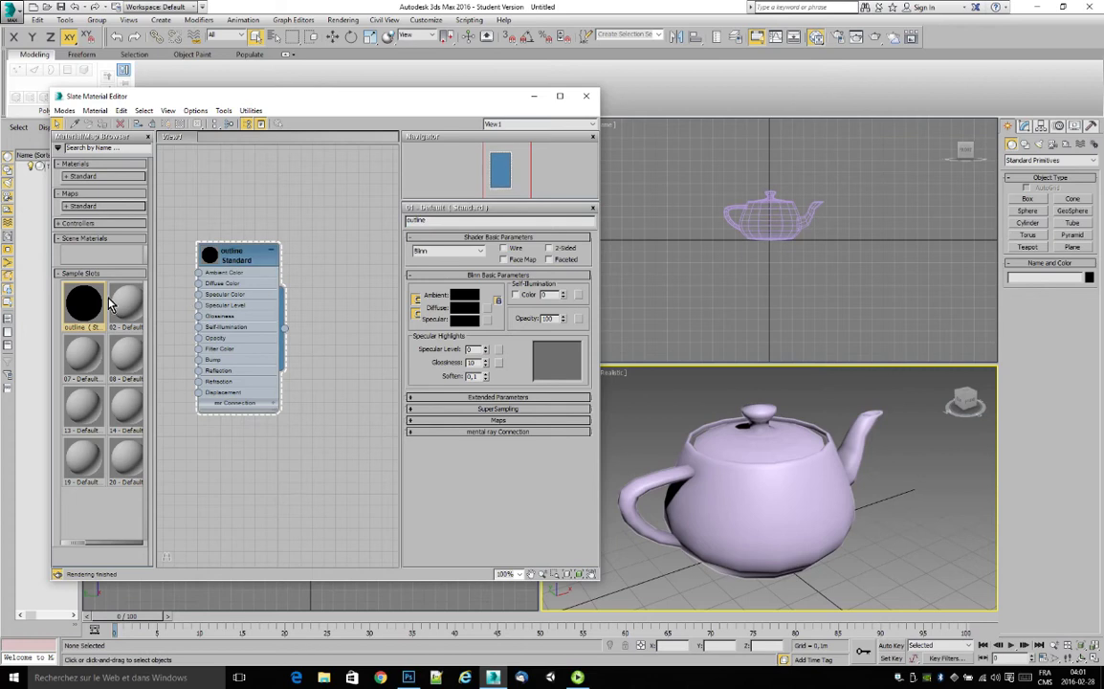
Step: Assign the second default sample material to the teapot in the Perspective viewport
left_click_drag(122, 312, 703, 464)
left_click(829, 505)
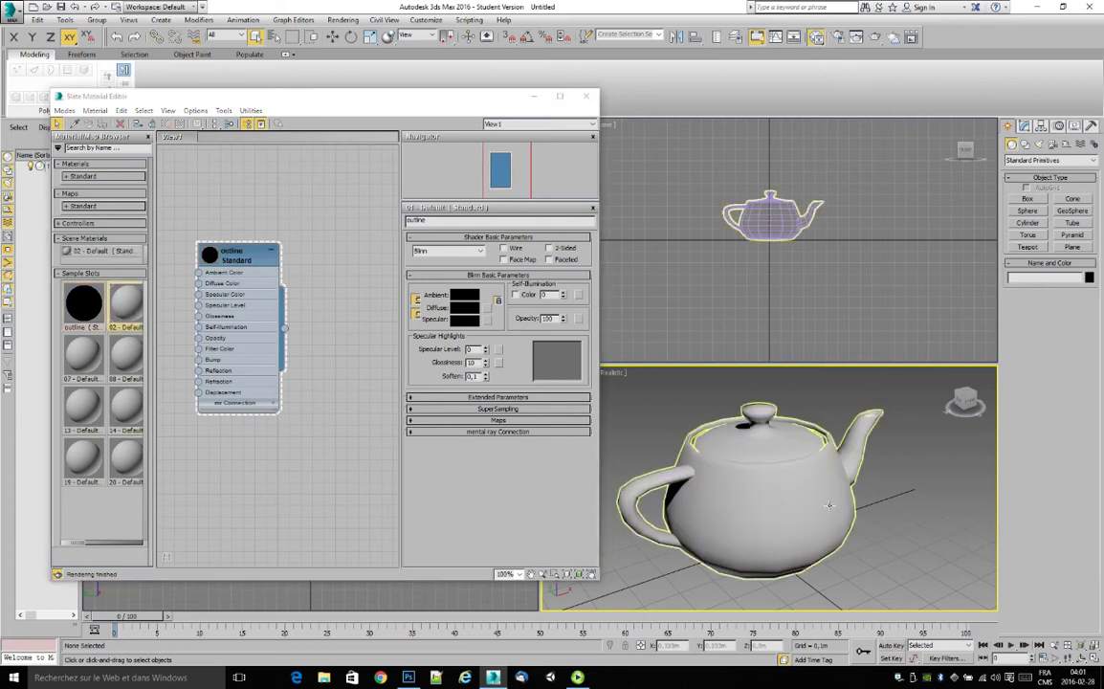
left_click(783, 591)
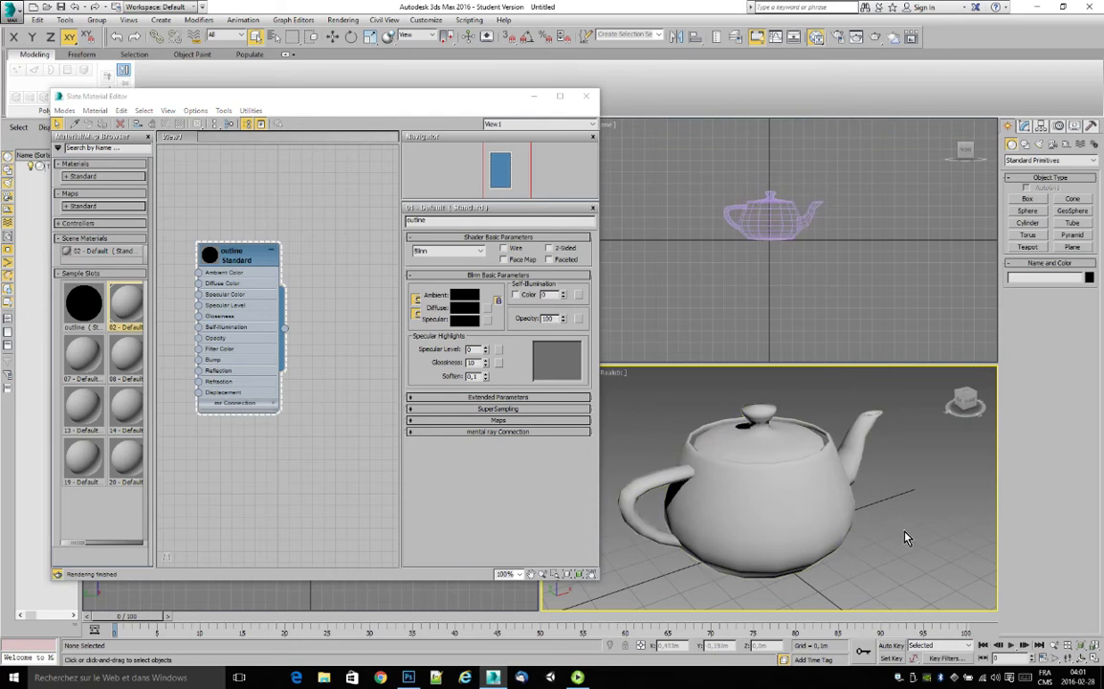
Step: Clone the teapot in place as an independent copy named outline
key("ctrl+a")
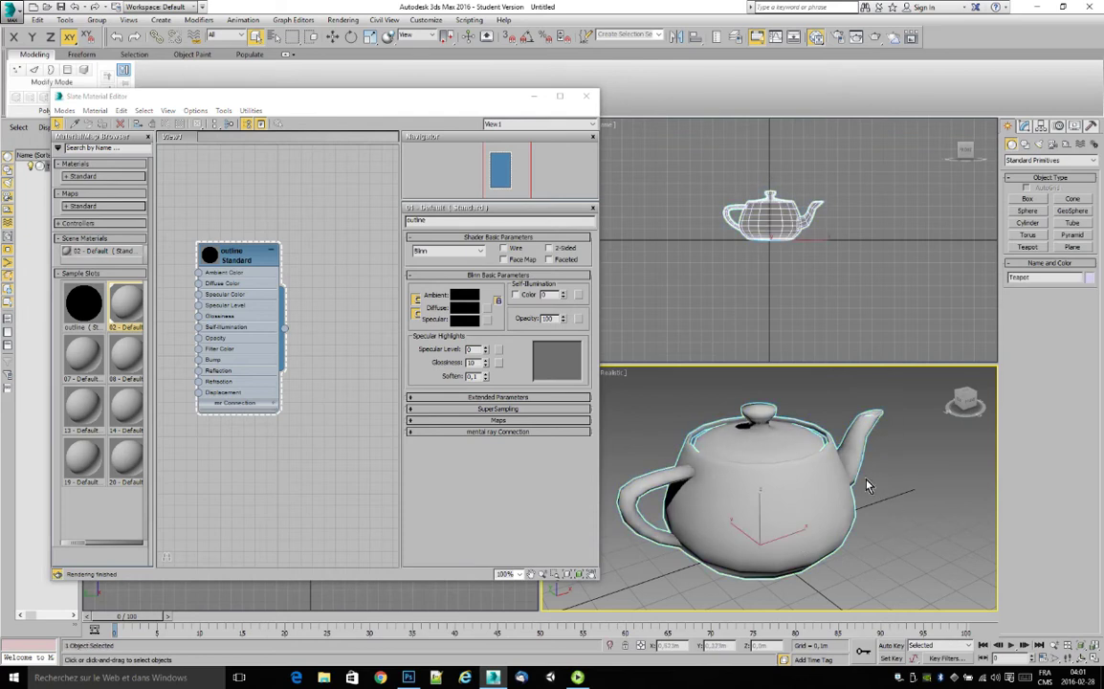
key("ctrl+v")
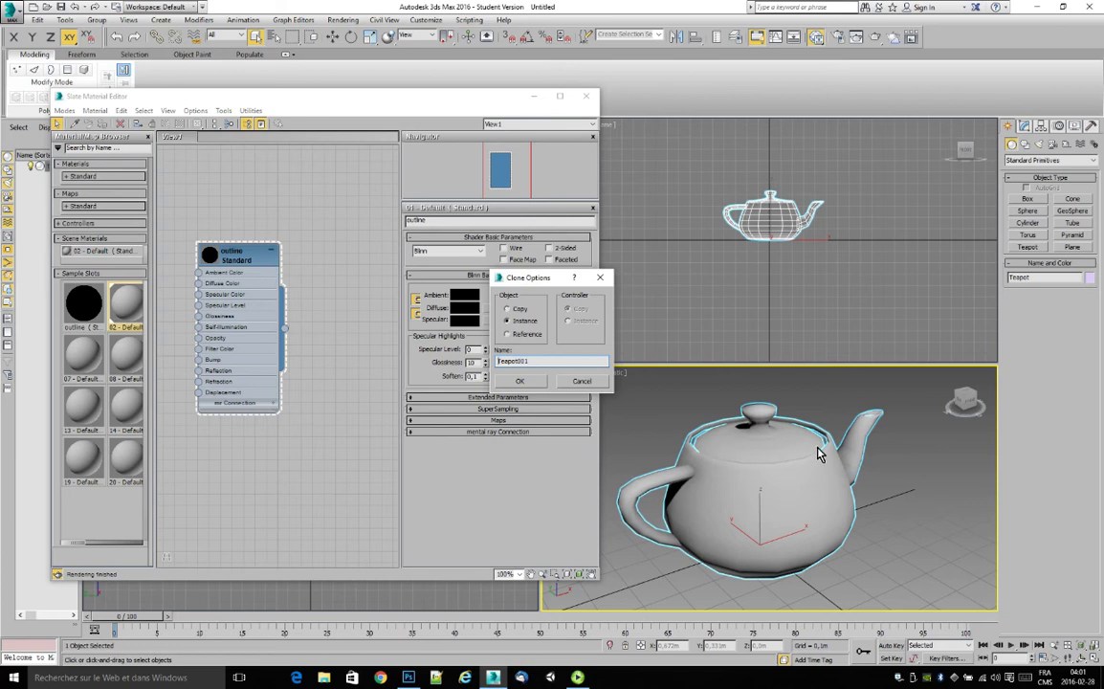
mouse_move(550, 287)
left_mouse_down()
mouse_move(789, 280)
mouse_move(790, 256)
left_mouse_up()
left_click(756, 278)
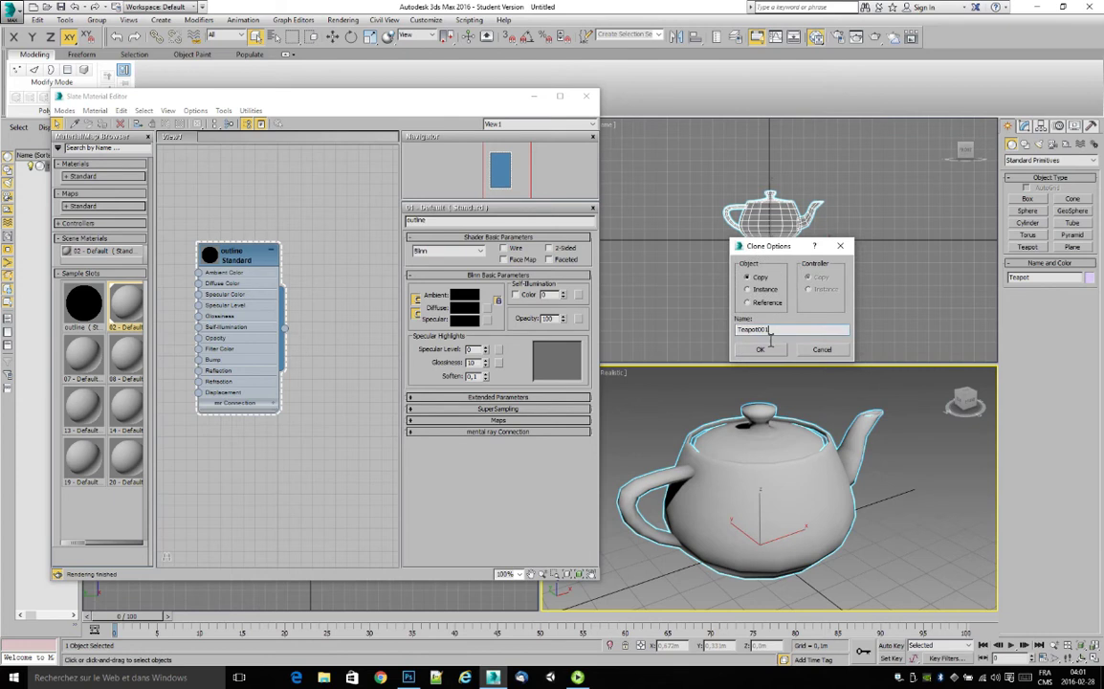
left_click_drag(770, 339, 741, 340)
type("outline")
left_click(765, 350)
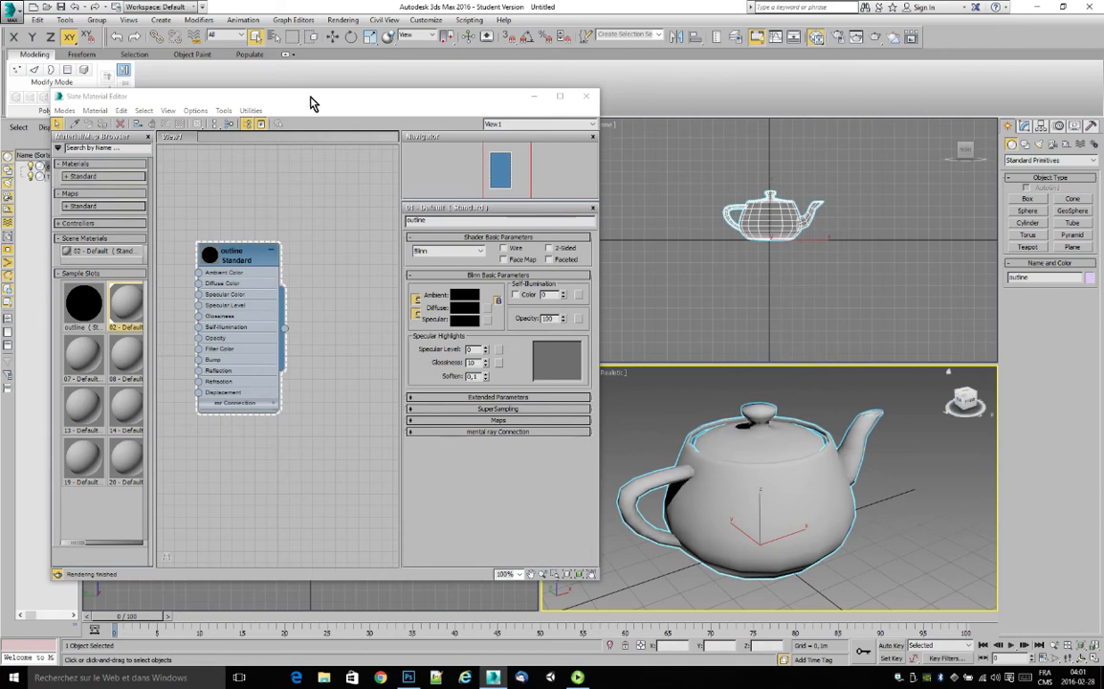
Step: Assign the black outline material to the outline teapot copy and minimize the Slate Material Editor
left_click_drag(308, 99, 356, 69)
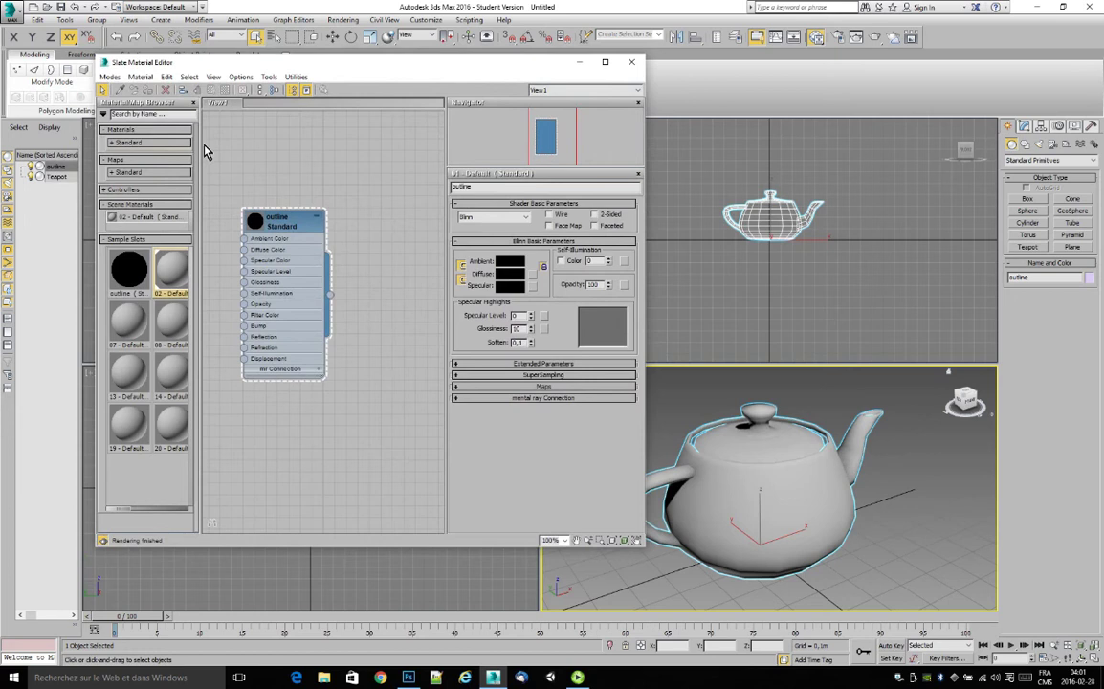
left_click(137, 275)
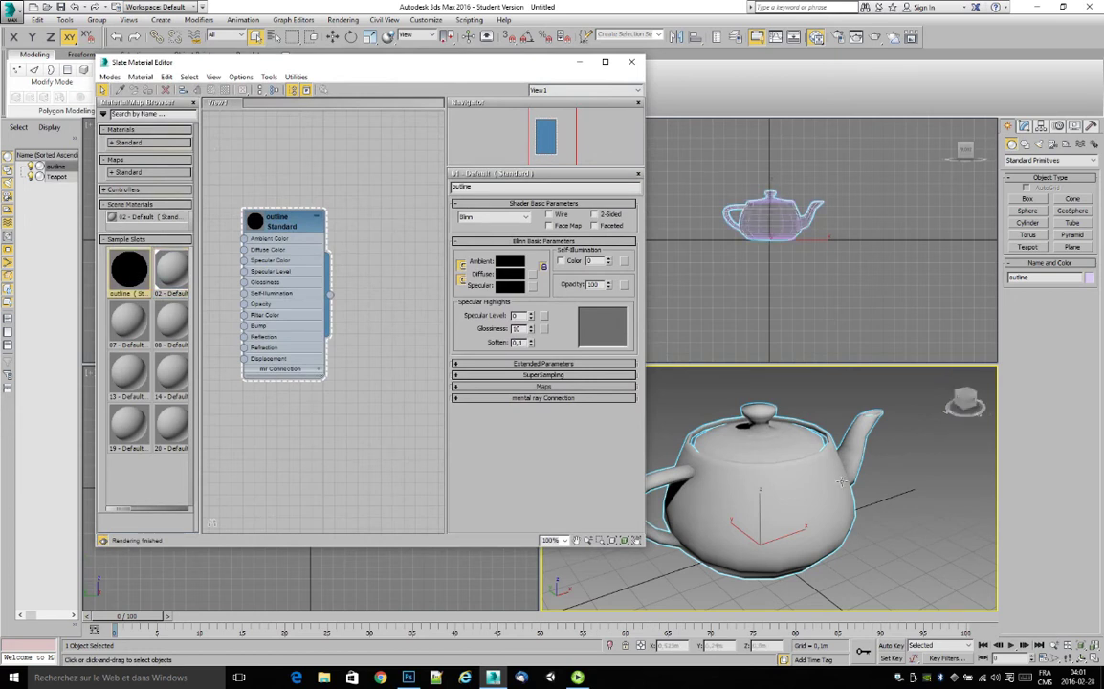
left_click(789, 226)
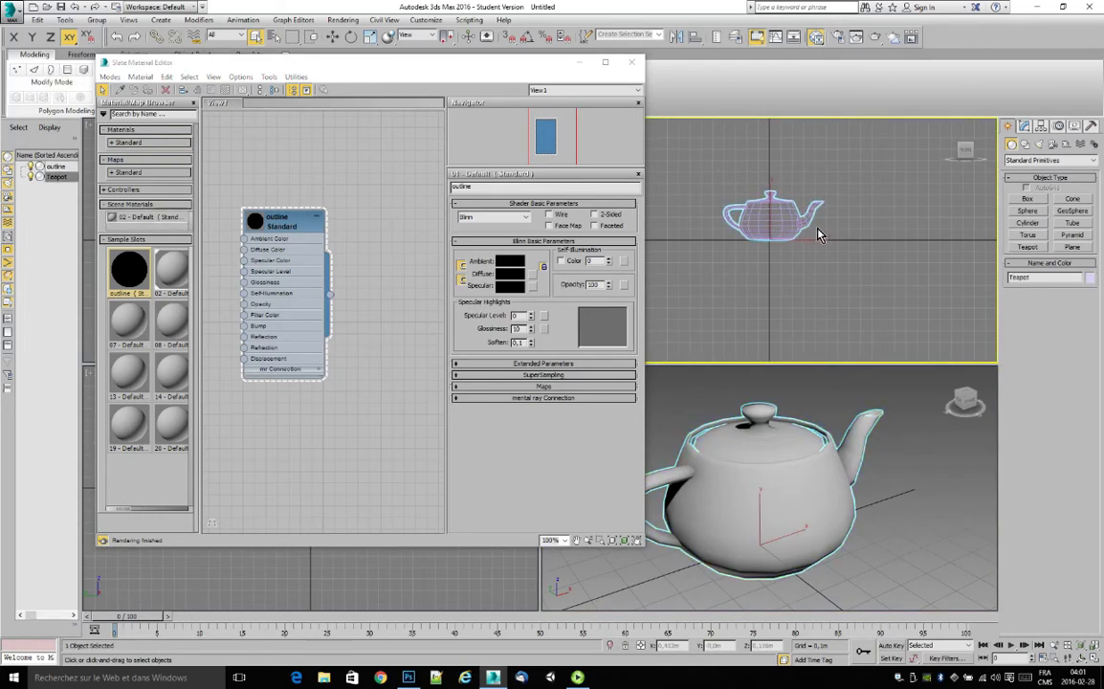
left_click(816, 228)
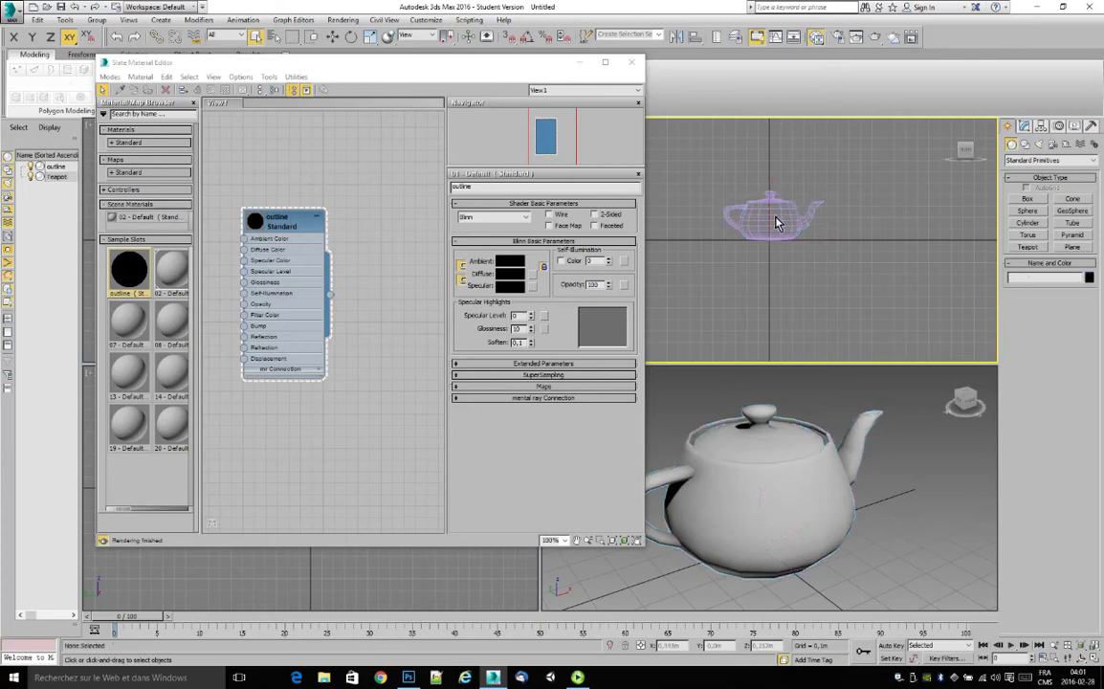
left_click(752, 234)
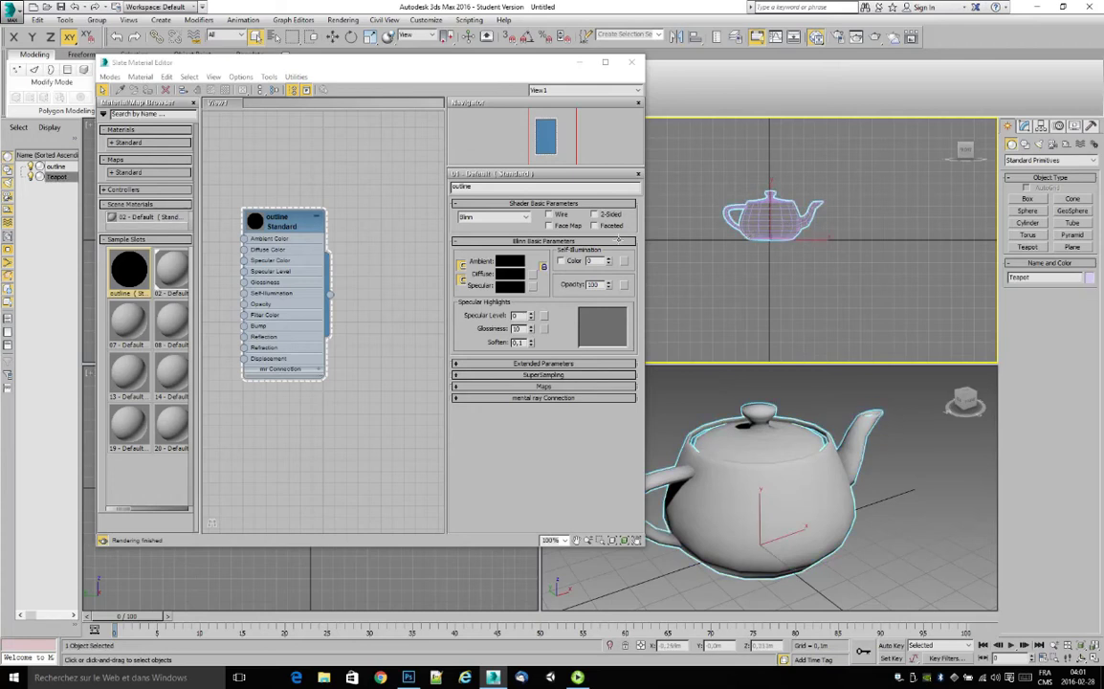
left_click(54, 166)
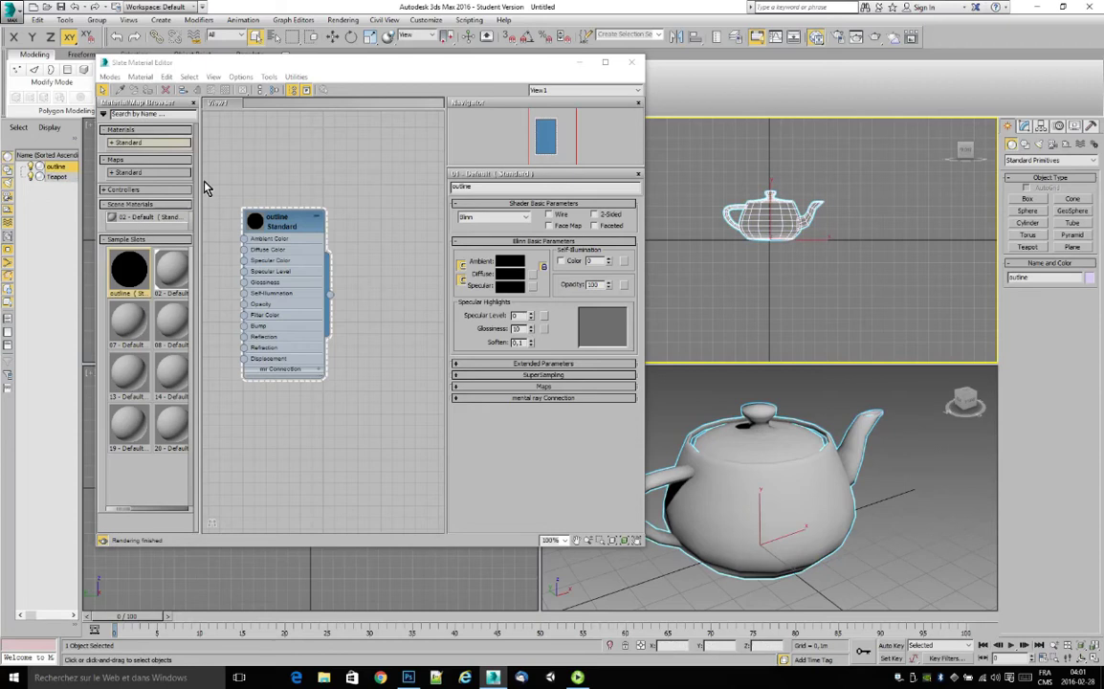
left_click_drag(304, 232, 328, 244)
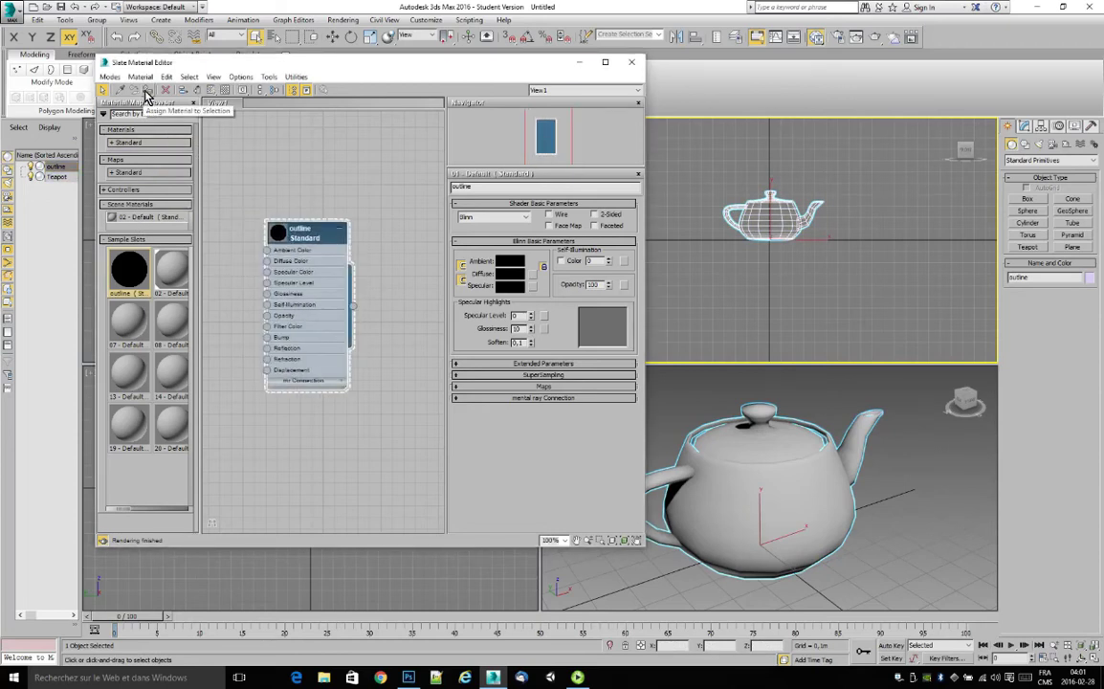
left_click(146, 95)
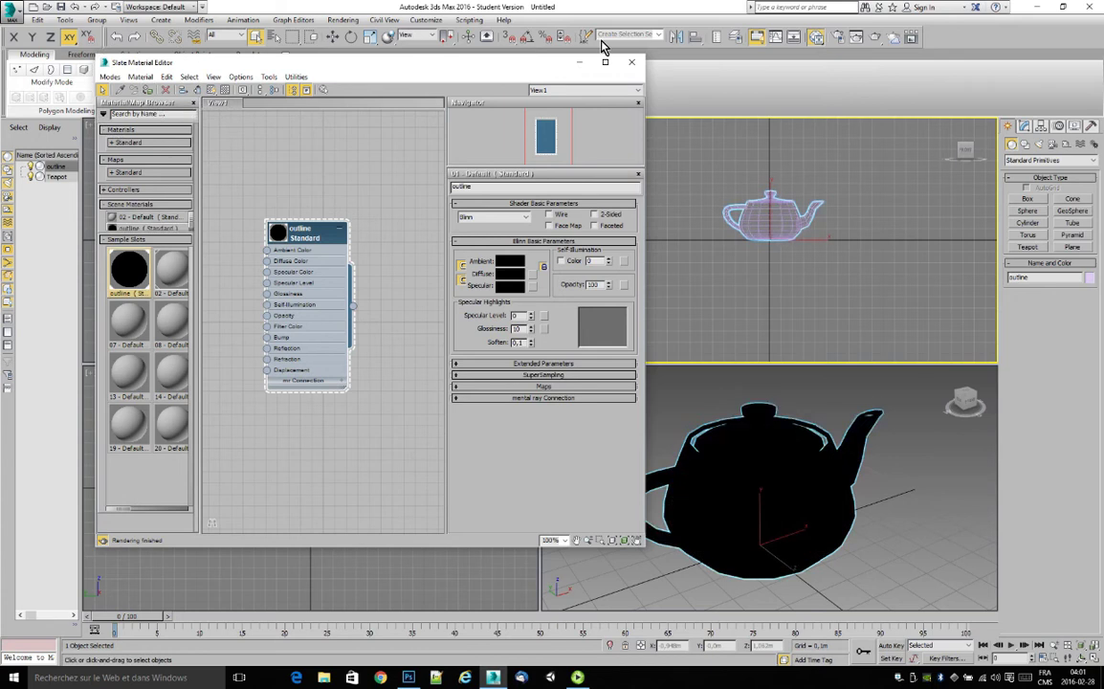
left_click(578, 63)
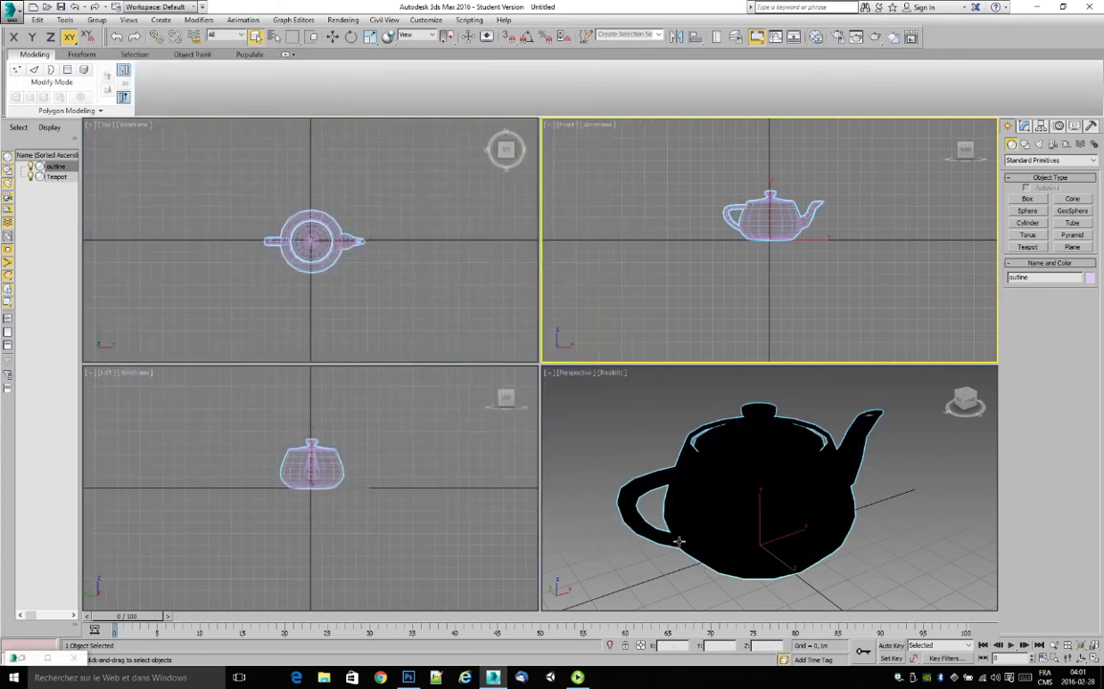
Step: Add a Normal modifier to the outline teapot so that its normals are flipped
left_click(1026, 127)
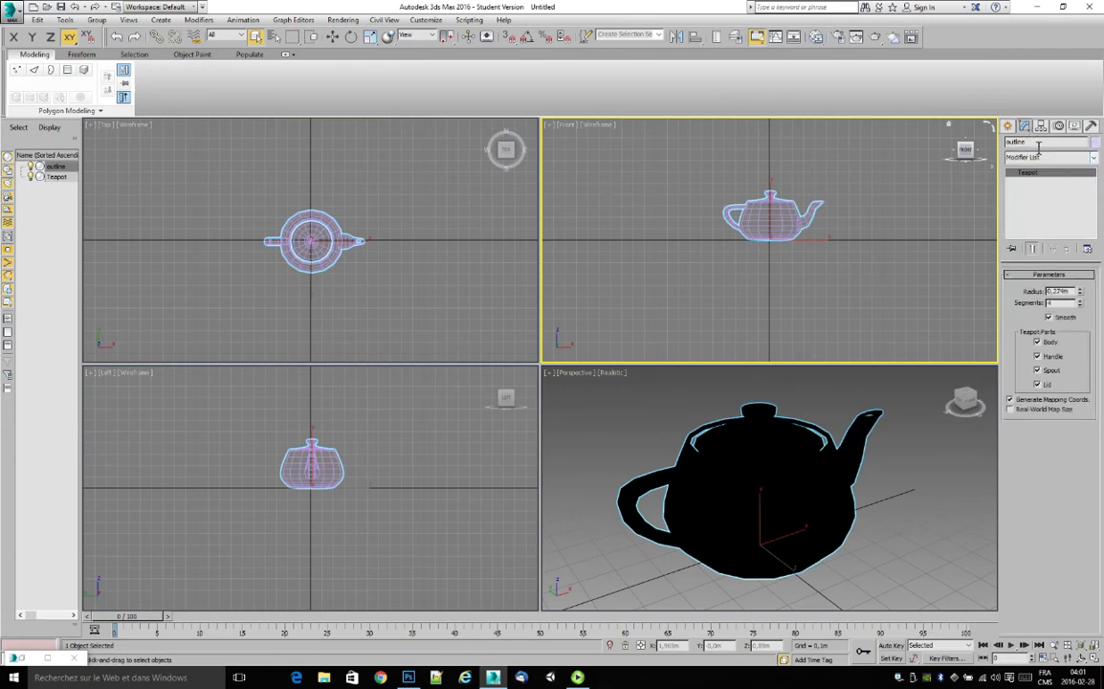
left_click(1094, 158)
left_click_drag(1097, 196, 1098, 325)
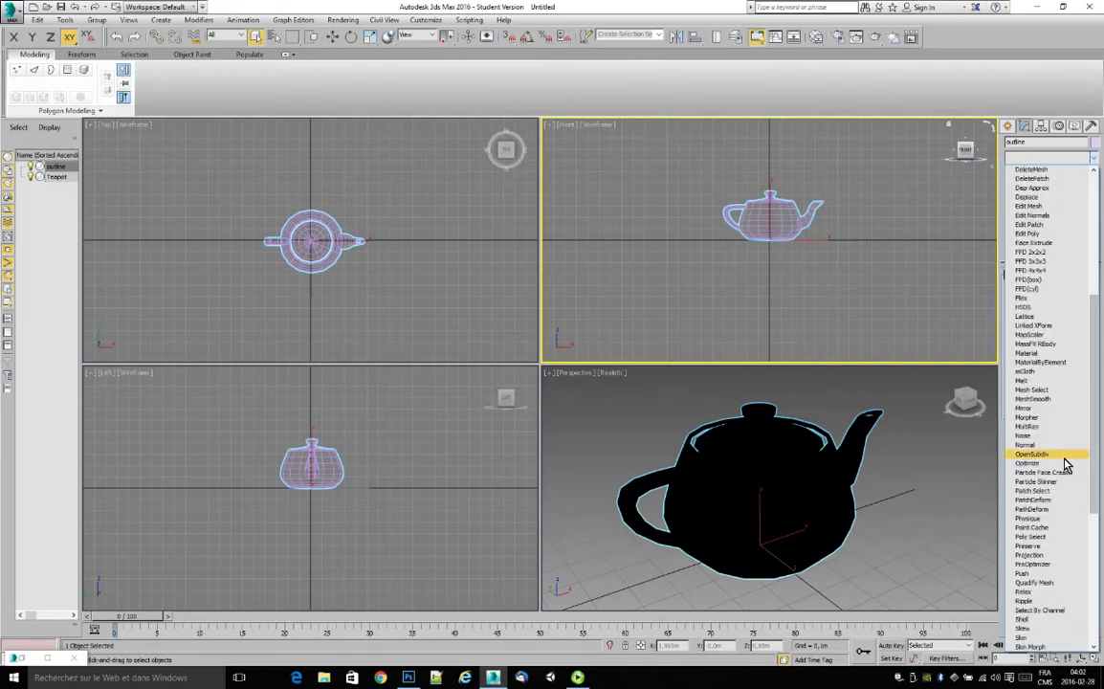
left_click(1026, 447)
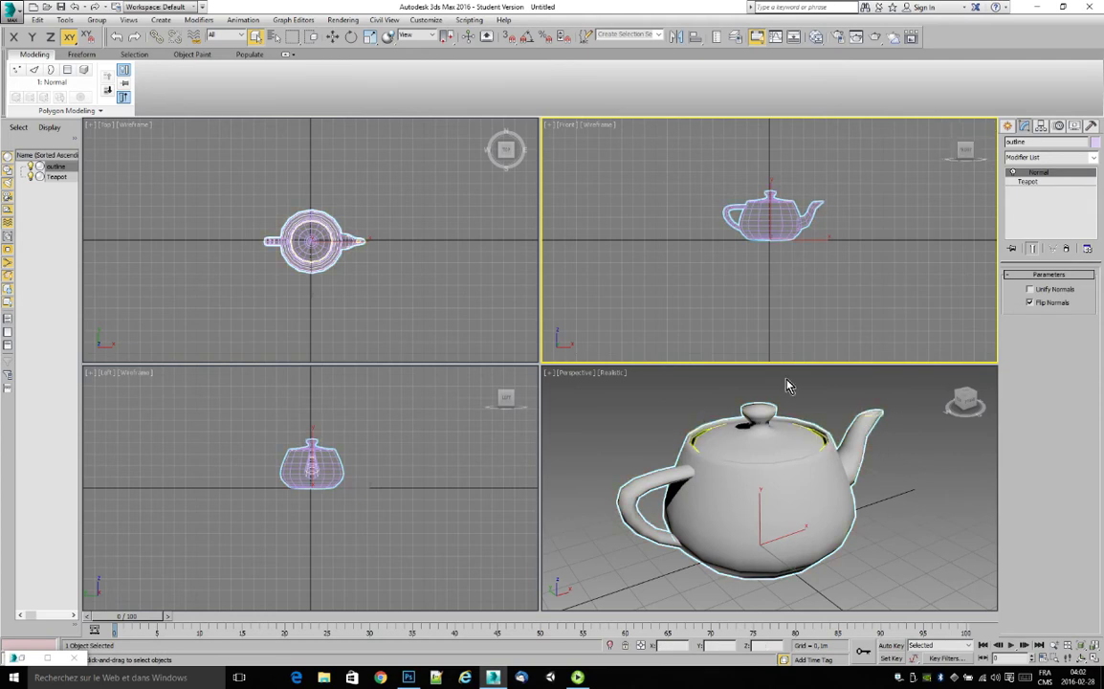
Step: Add a Push modifier to the outline teapot with a push value of about -0,003 m, then deselect it
left_click(1095, 159)
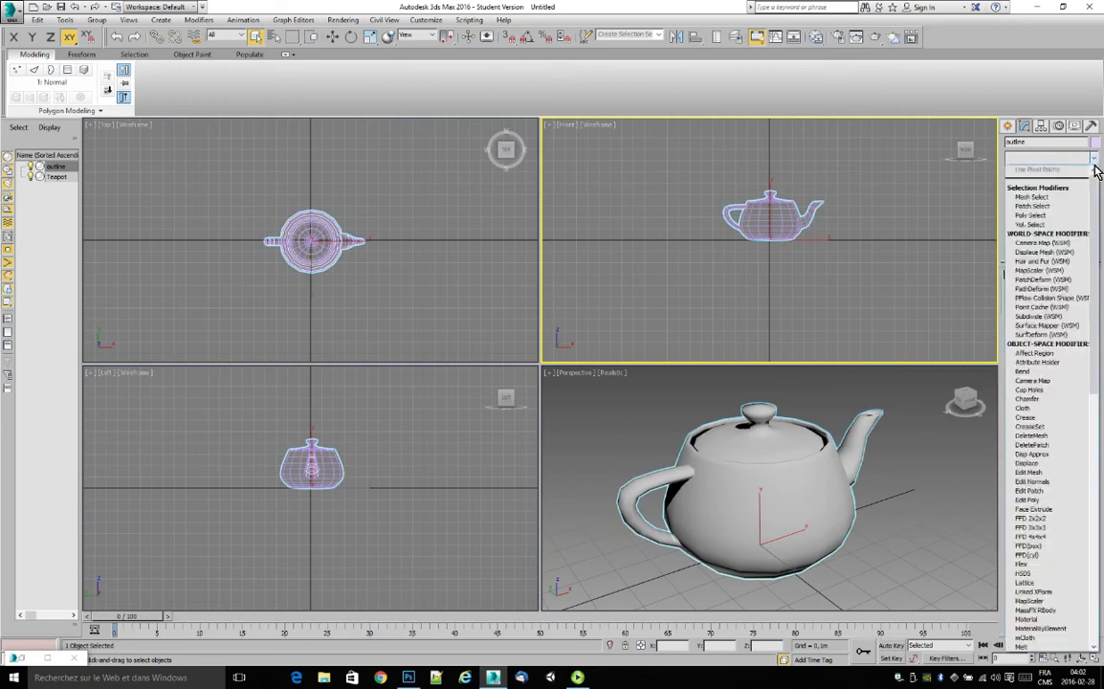
scroll(1047, 383, "down", 10)
scroll(1033, 316, "down", 2)
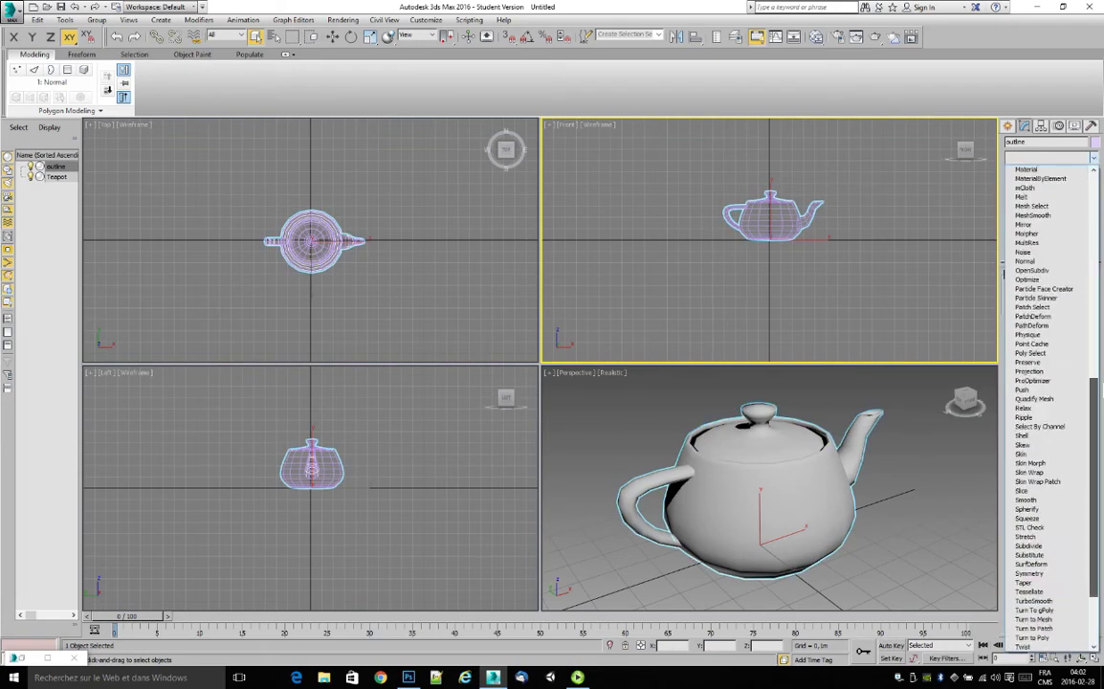
left_click(1042, 386)
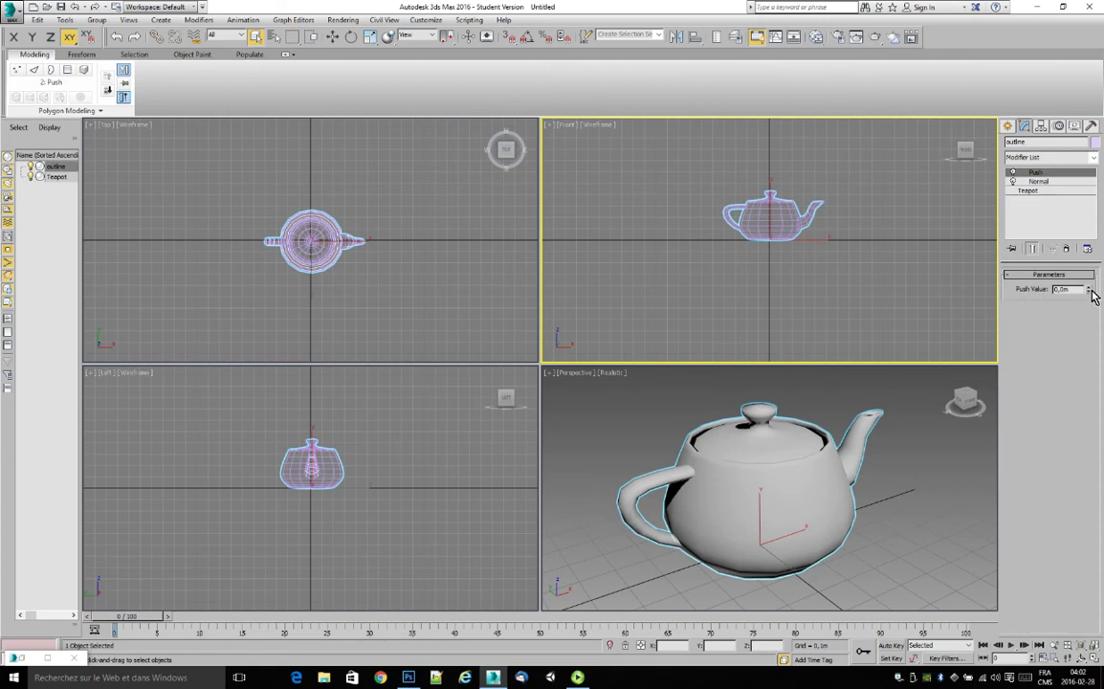
mouse_move(1091, 291)
left_mouse_down()
mouse_move(1100, 325)
mouse_move(1099, 312)
left_mouse_up()
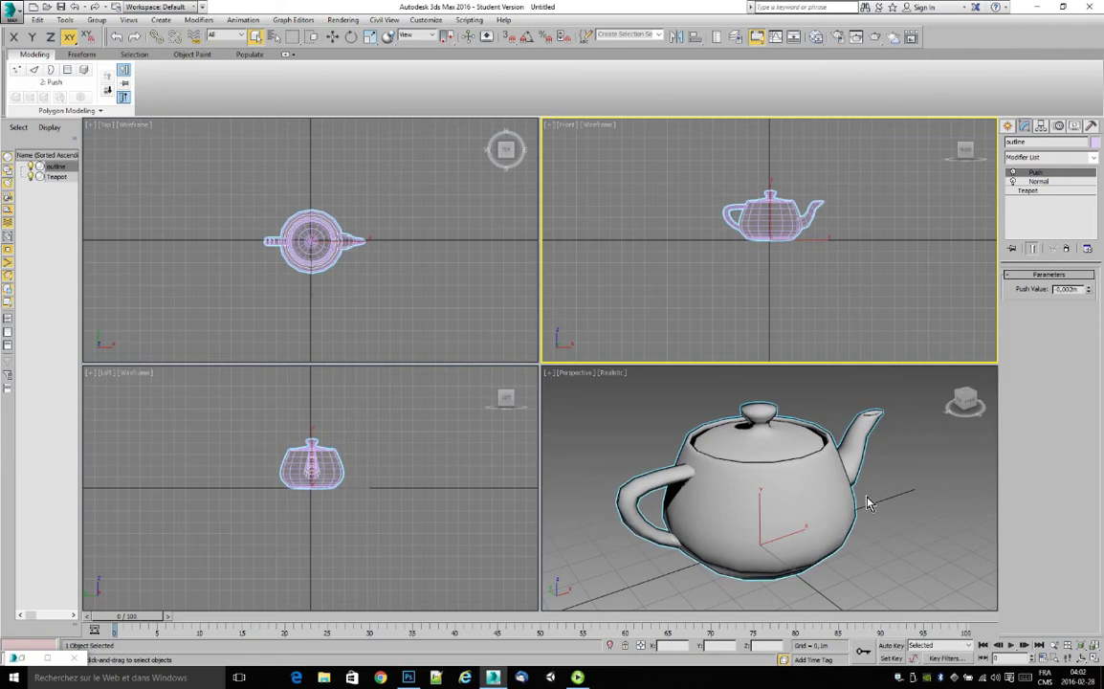
left_click(921, 512)
scroll(900, 502, "up", 12)
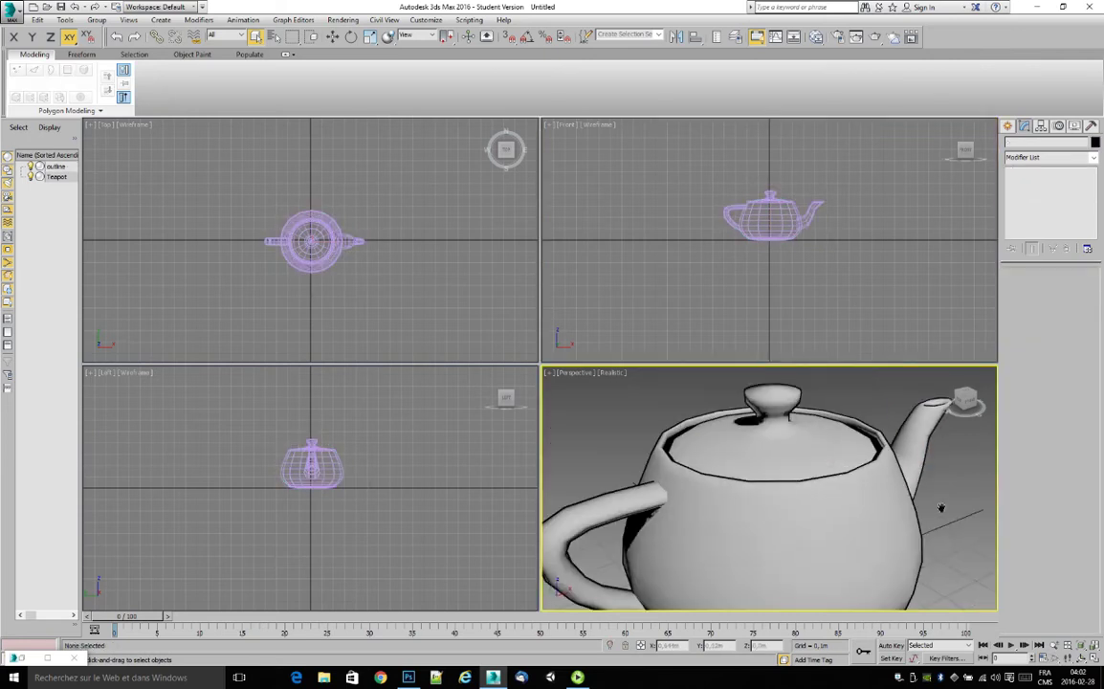
scroll(894, 492, "down", 10)
scroll(771, 464, "up", 5)
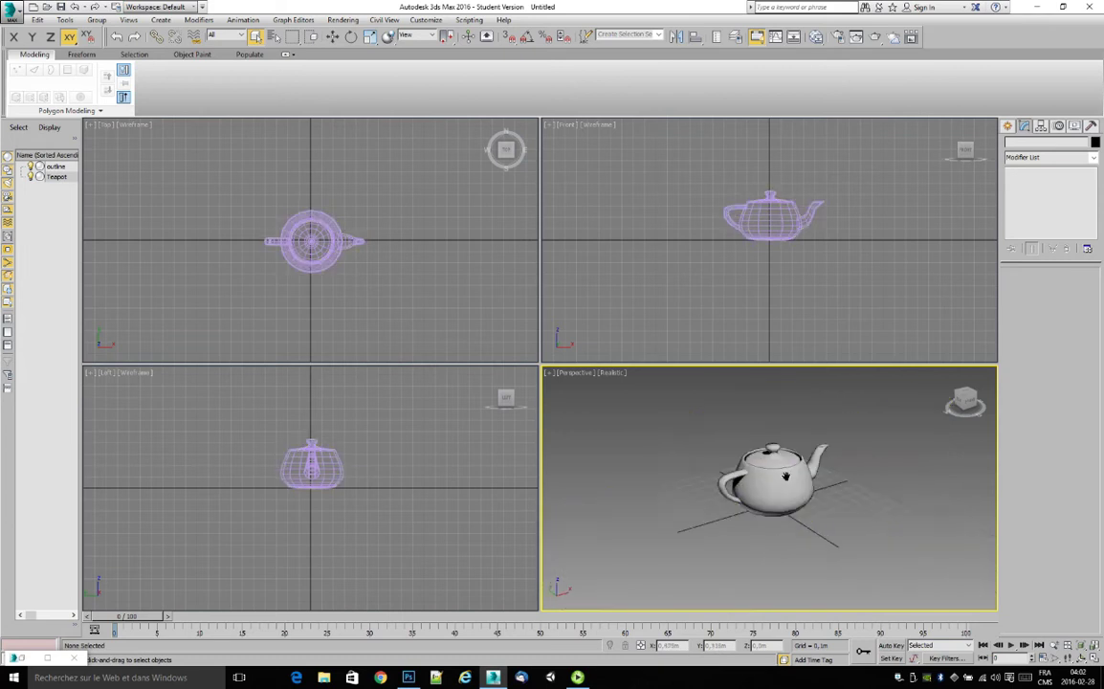
middle_click_drag(814, 490, 880, 488)
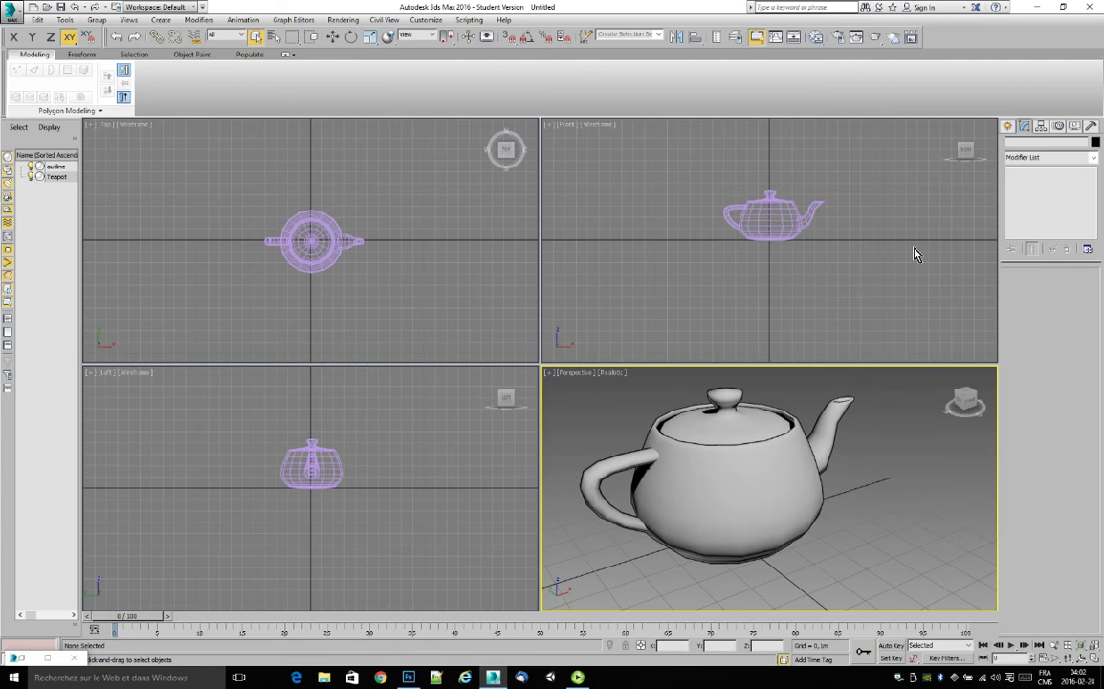
Step: Place a standard Omni light above and to one side of the teapot in the Left viewport
left_click(1009, 127)
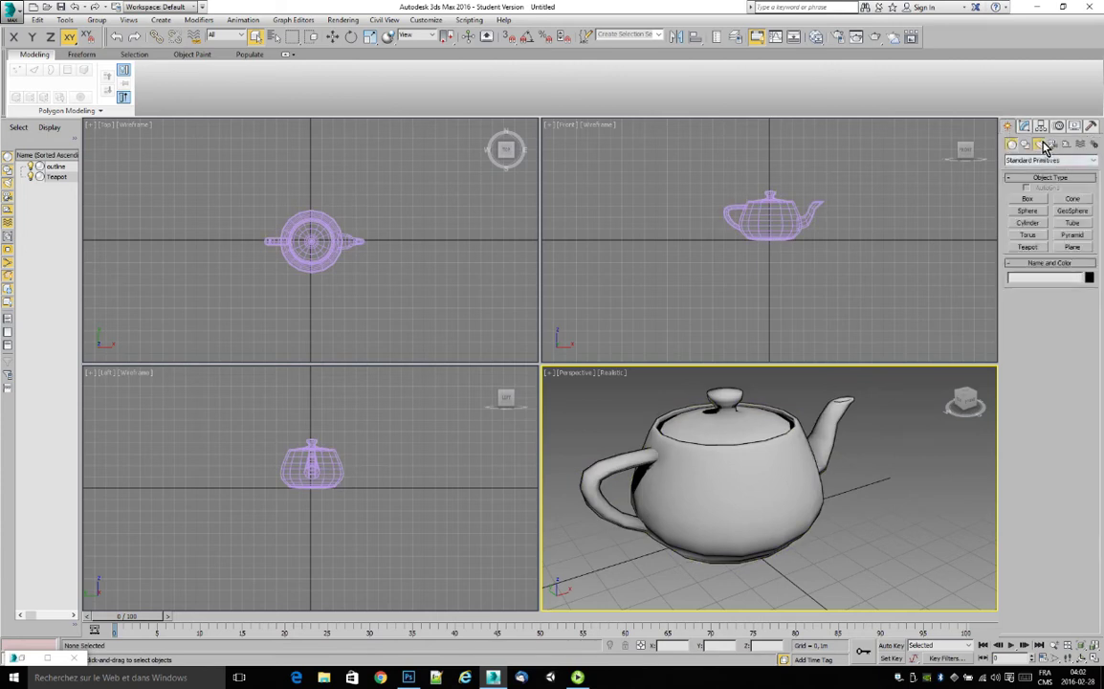
left_click(1040, 144)
left_click(1042, 160)
left_click(1039, 178)
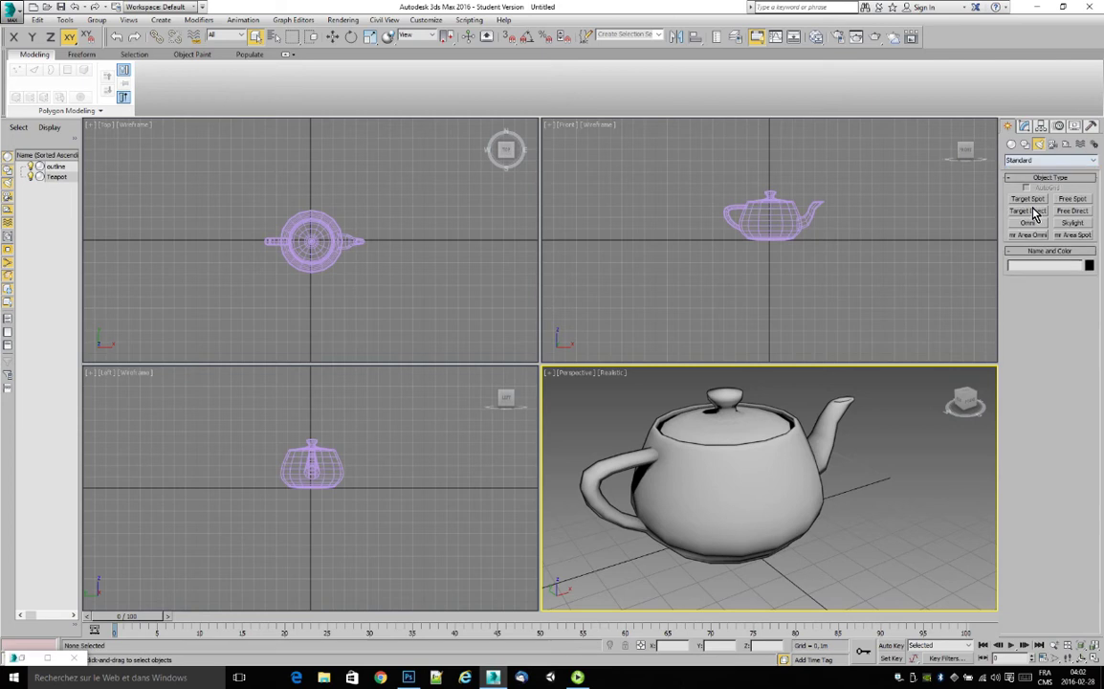
left_click(1027, 222)
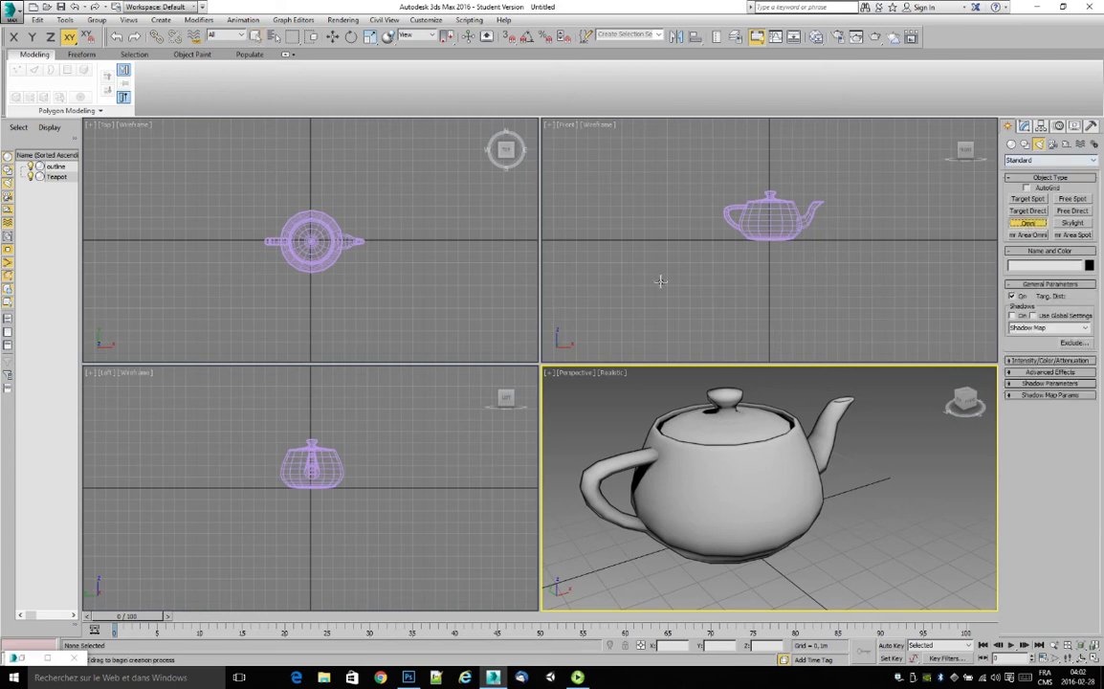
middle_click_drag(418, 290, 450, 266)
middle_click_drag(388, 530, 475, 617)
left_click(253, 423)
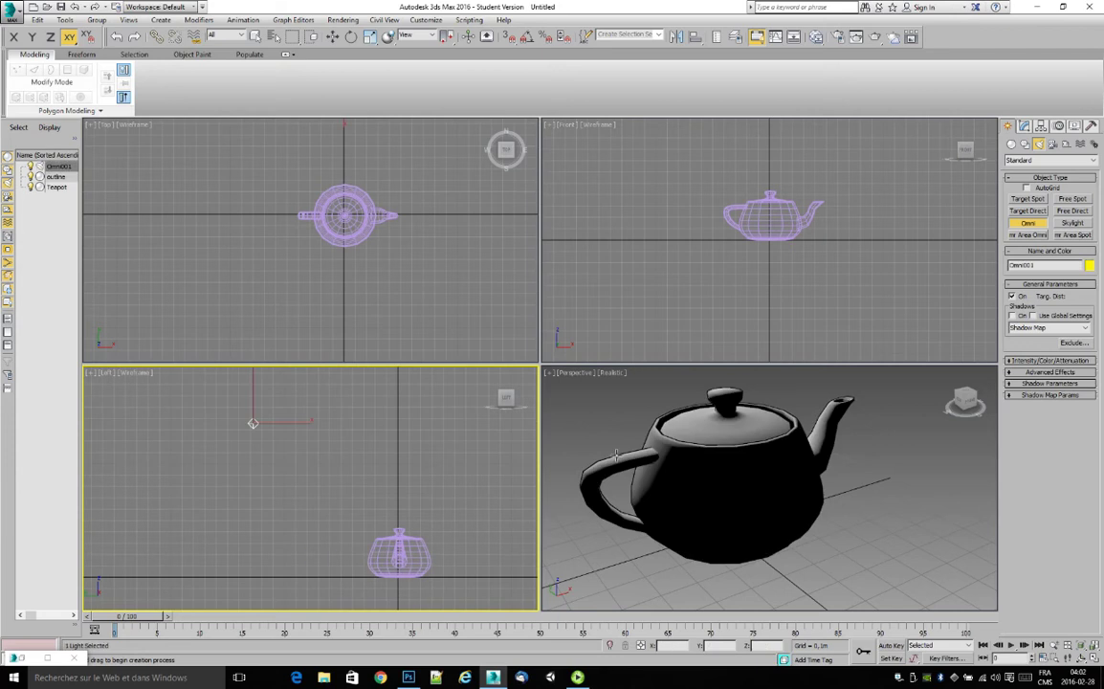
Step: Move the Omni light to the front side of the teapot, at about Y -2,033 m and Z 1,358 m, and deselect it
middle_click_drag(336, 211, 374, 277)
scroll(374, 276, "down", 3)
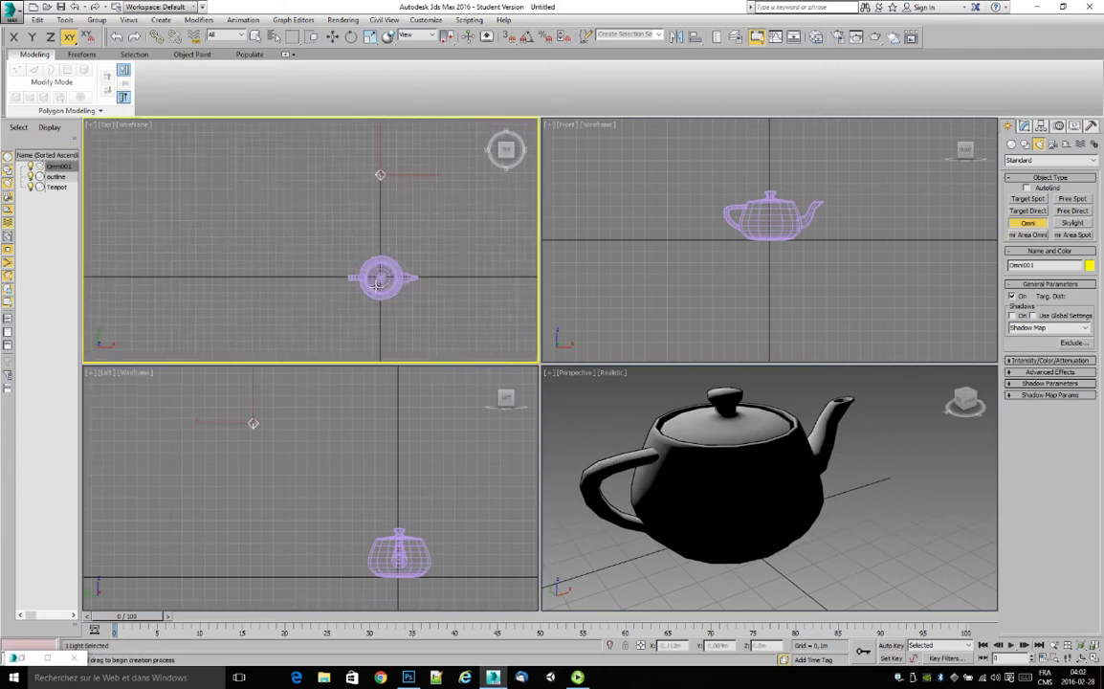
left_click(333, 37)
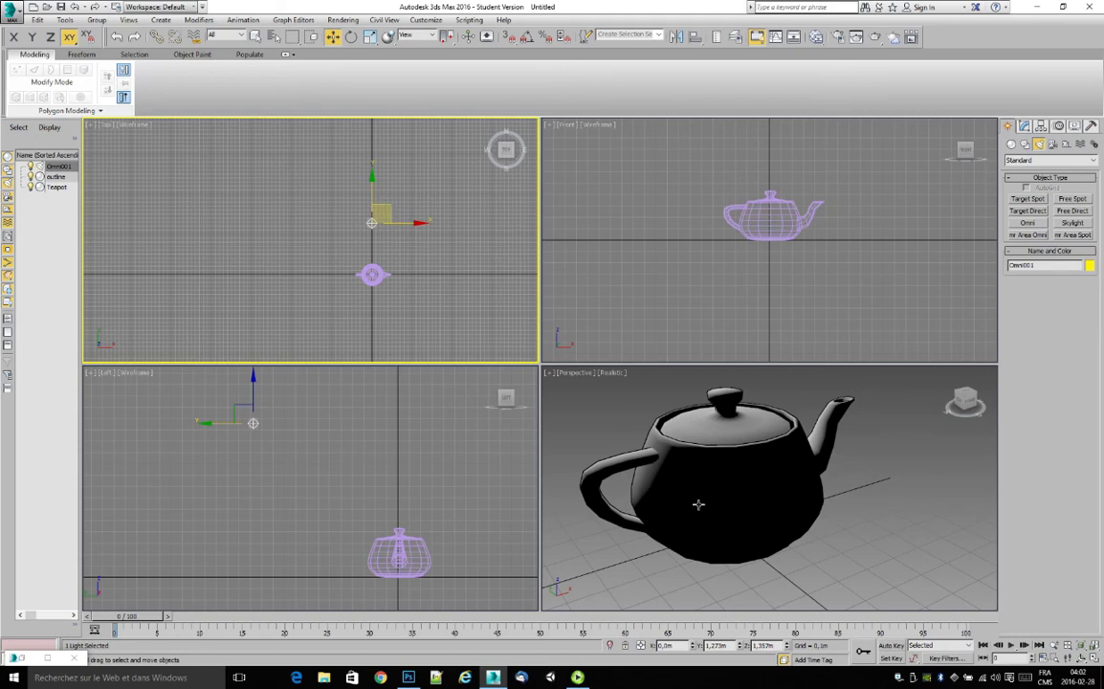
left_click_drag(372, 217, 372, 339)
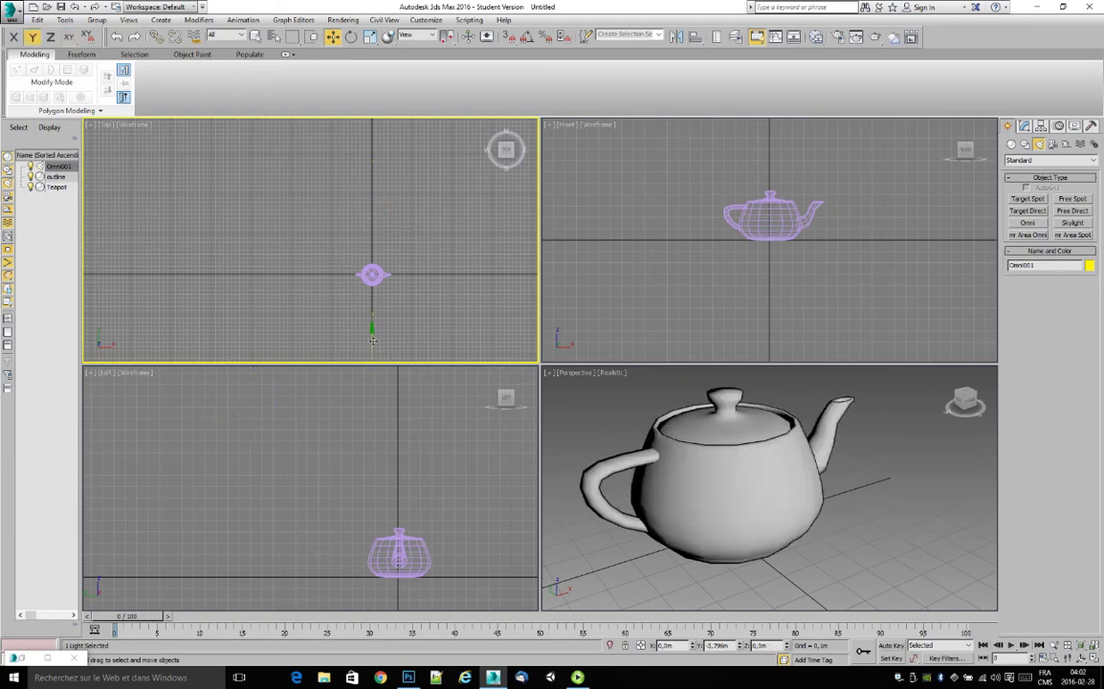
middle_click_drag(424, 571, 322, 565)
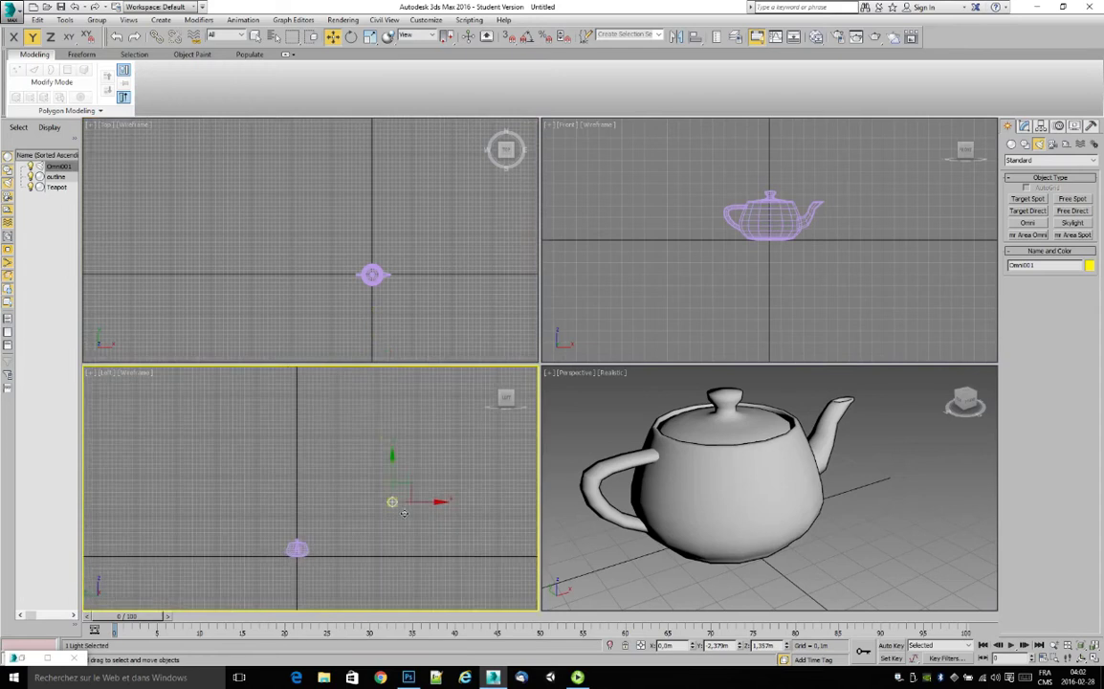
left_click_drag(421, 495, 408, 495)
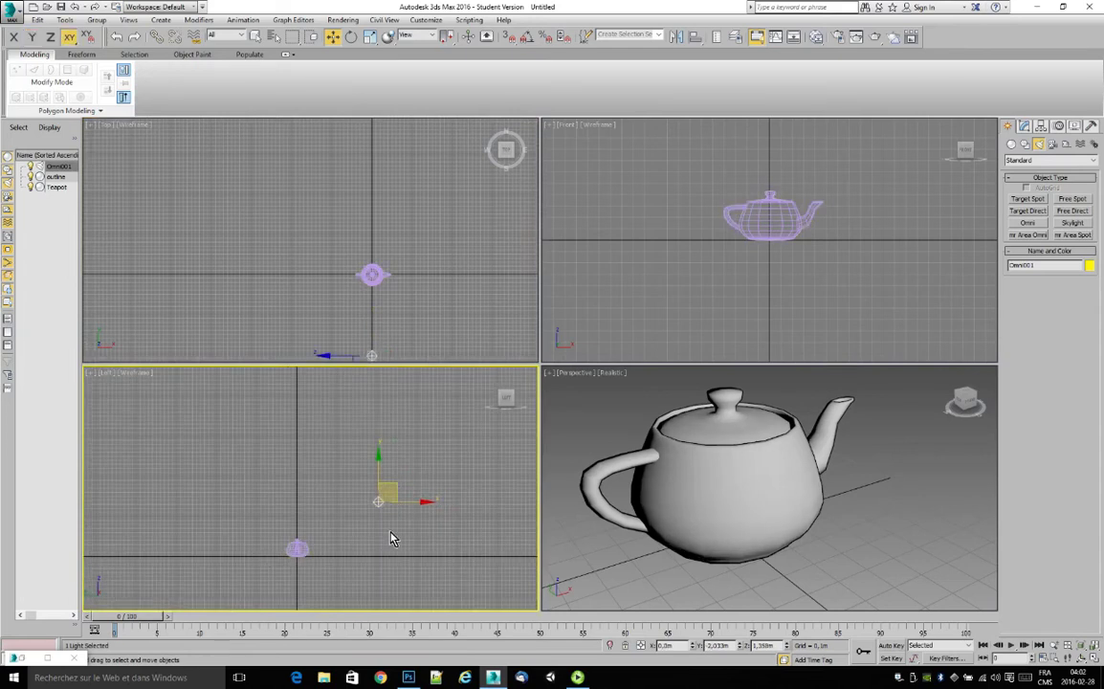
left_click(874, 562)
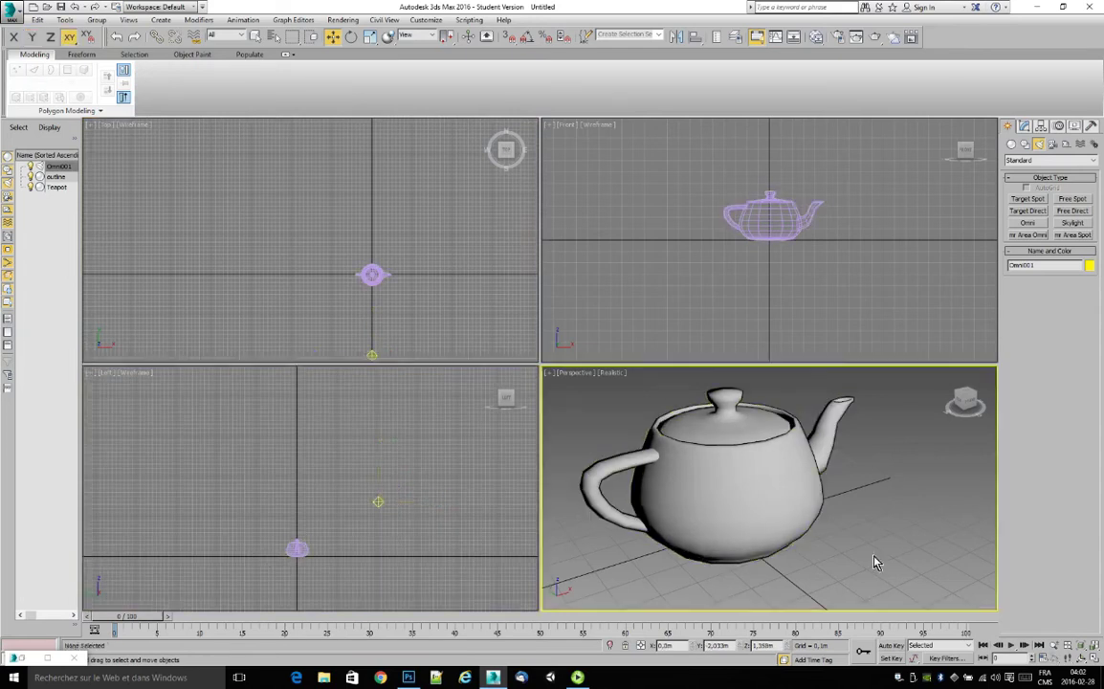
Step: Open Render To Texture for the original teapot and set its object mapping coordinates to Use Automatic Unwrap
left_click(1081, 658)
left_click_drag(746, 505, 716, 504)
left_click(1094, 648)
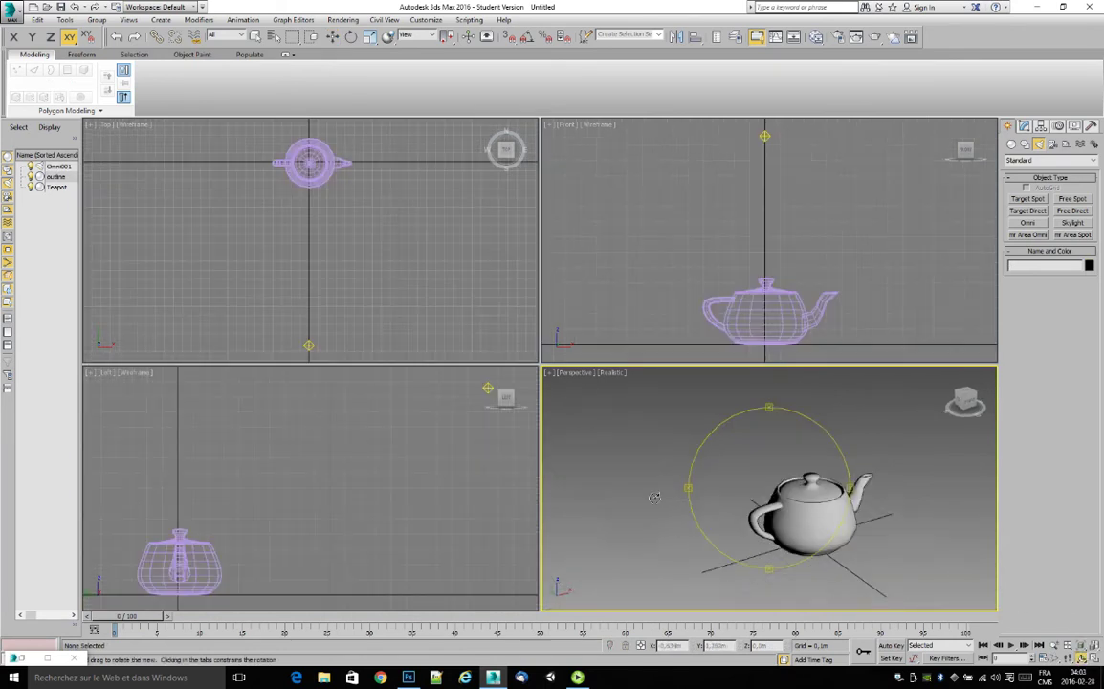
left_click_drag(781, 513, 752, 498)
middle_click_drag(808, 502, 751, 467)
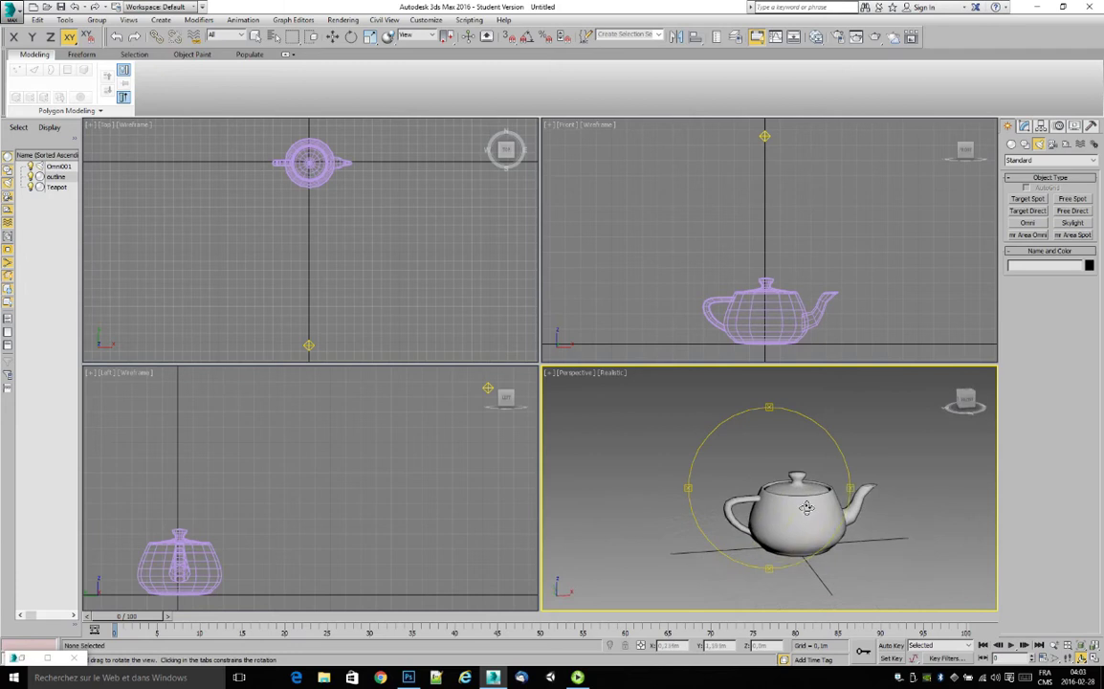
scroll(892, 553, "up", 4)
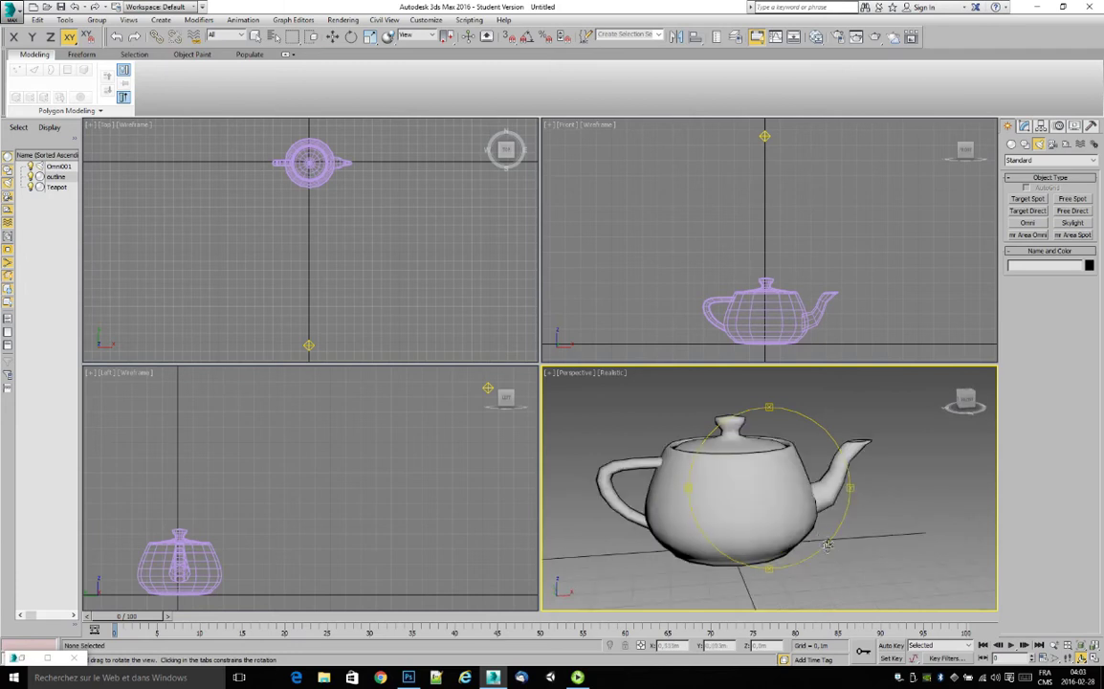
key("w")
left_click(779, 510)
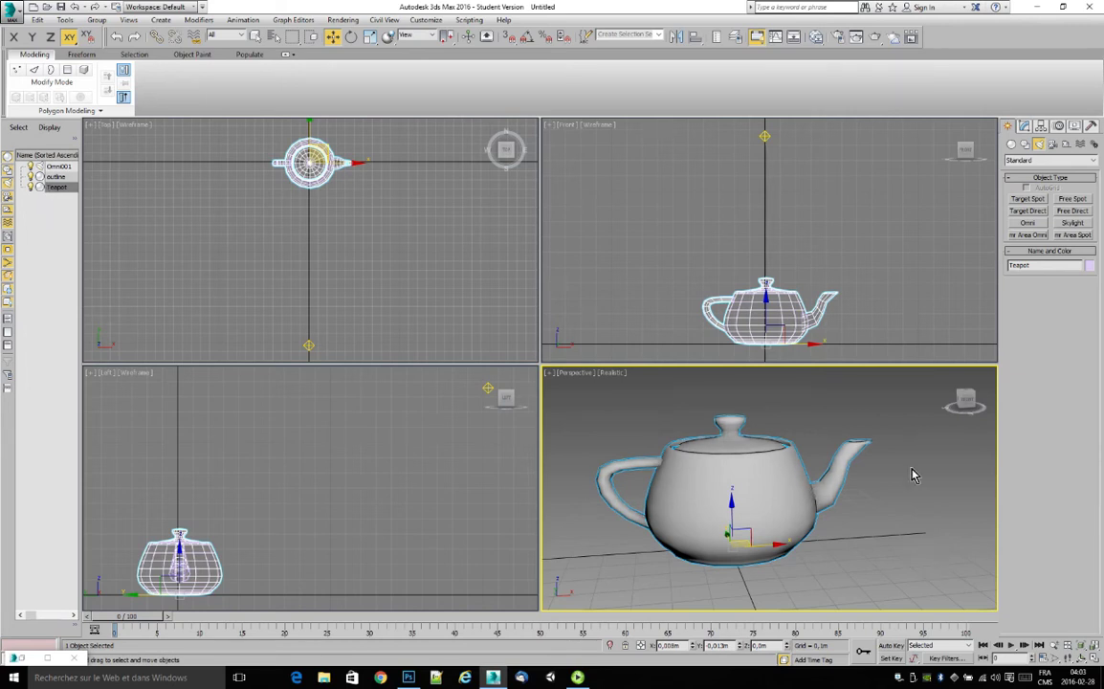
key("0")
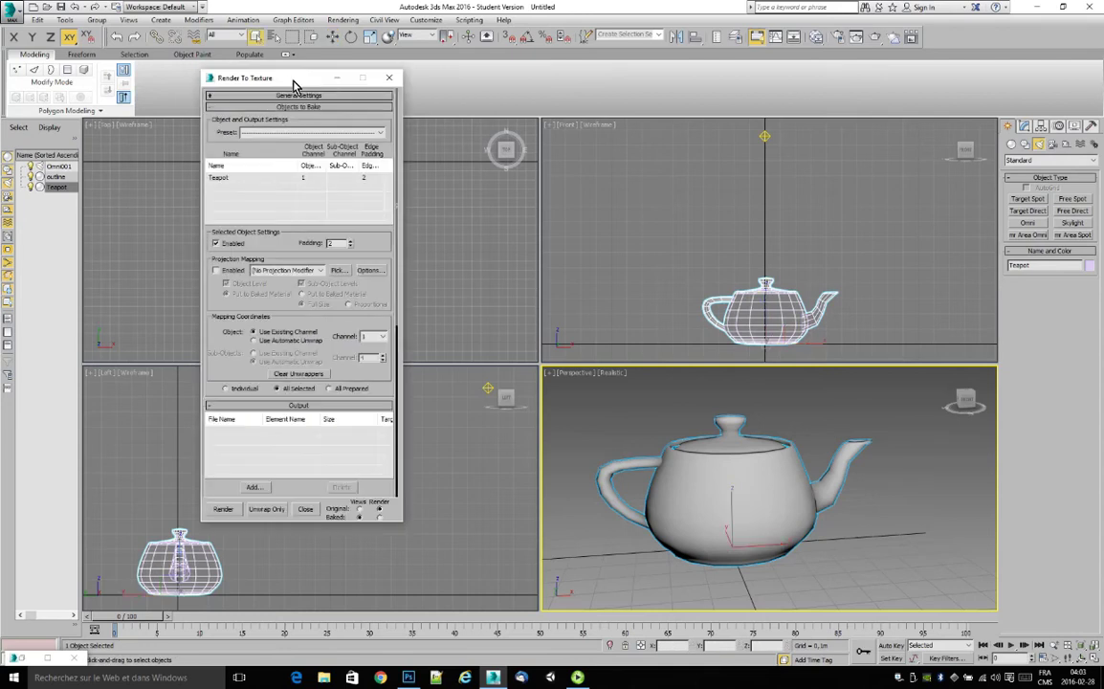
mouse_move(291, 86)
left_mouse_down()
mouse_move(371, 103)
mouse_move(342, 86)
mouse_move(306, 89)
left_mouse_up()
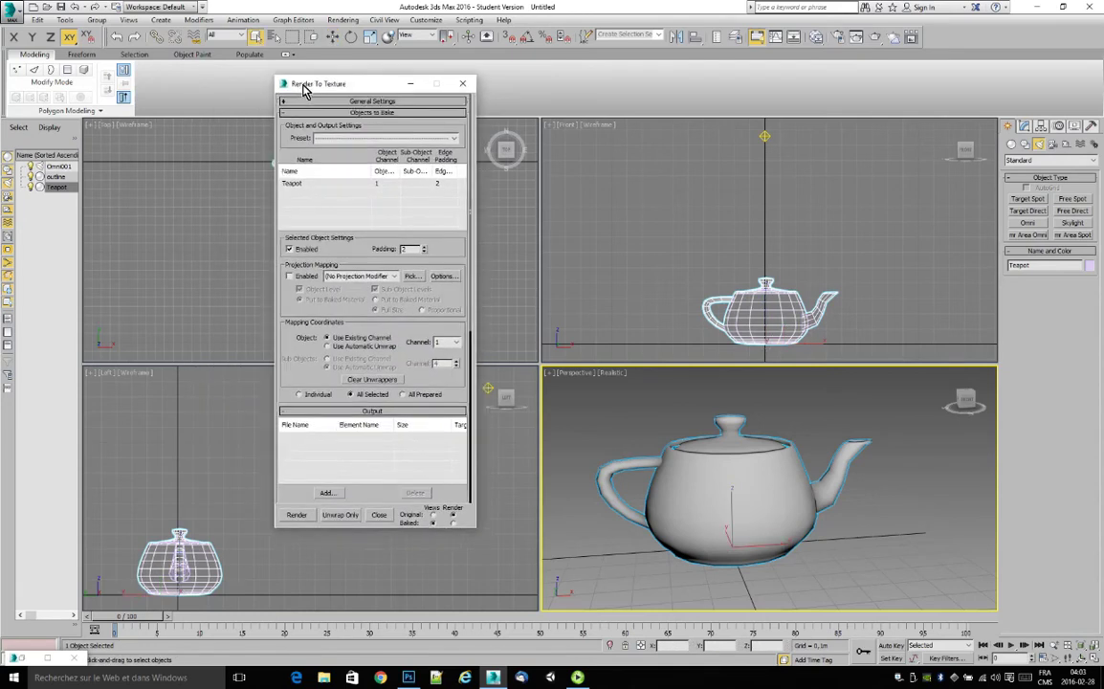
left_click(306, 88)
left_click_drag(274, 337, 298, 267)
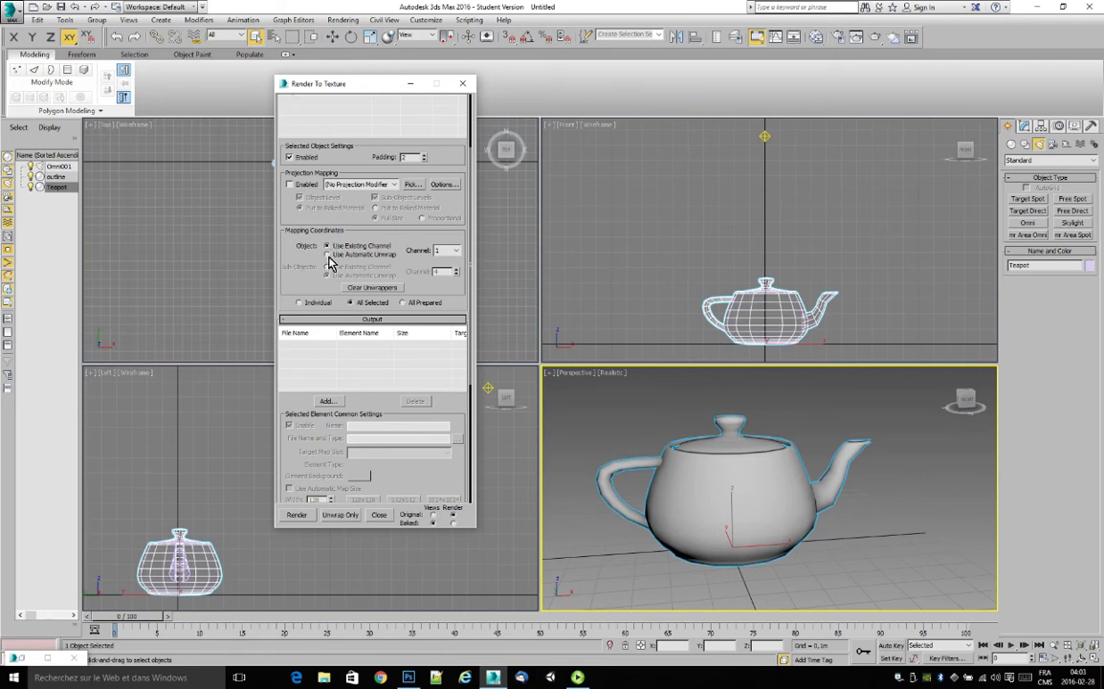
left_click(327, 254)
Step: Add a CompleteMap texture element to the teapot's render output
left_click_drag(427, 470, 399, 342)
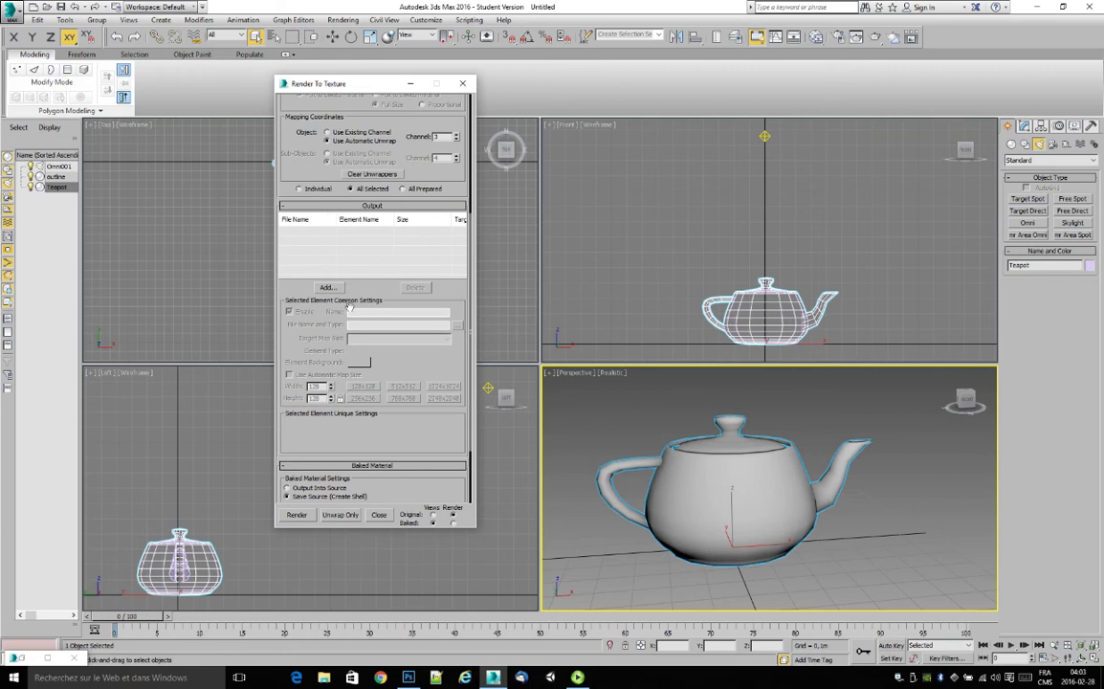
scroll(325, 213, "down", 1)
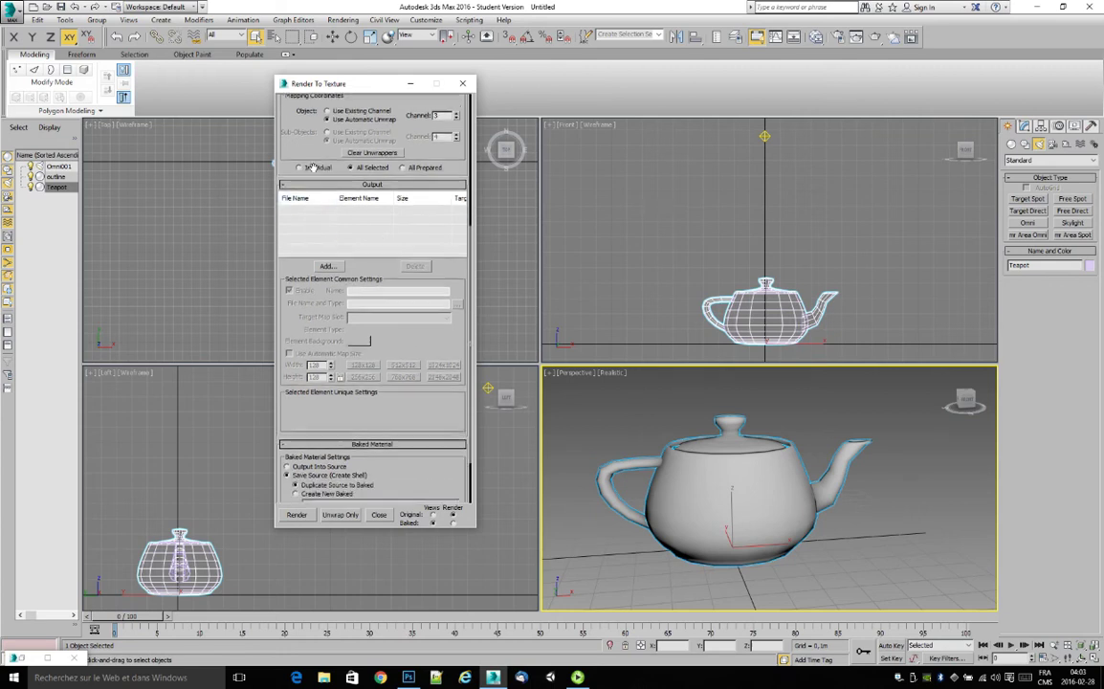
left_click(325, 267)
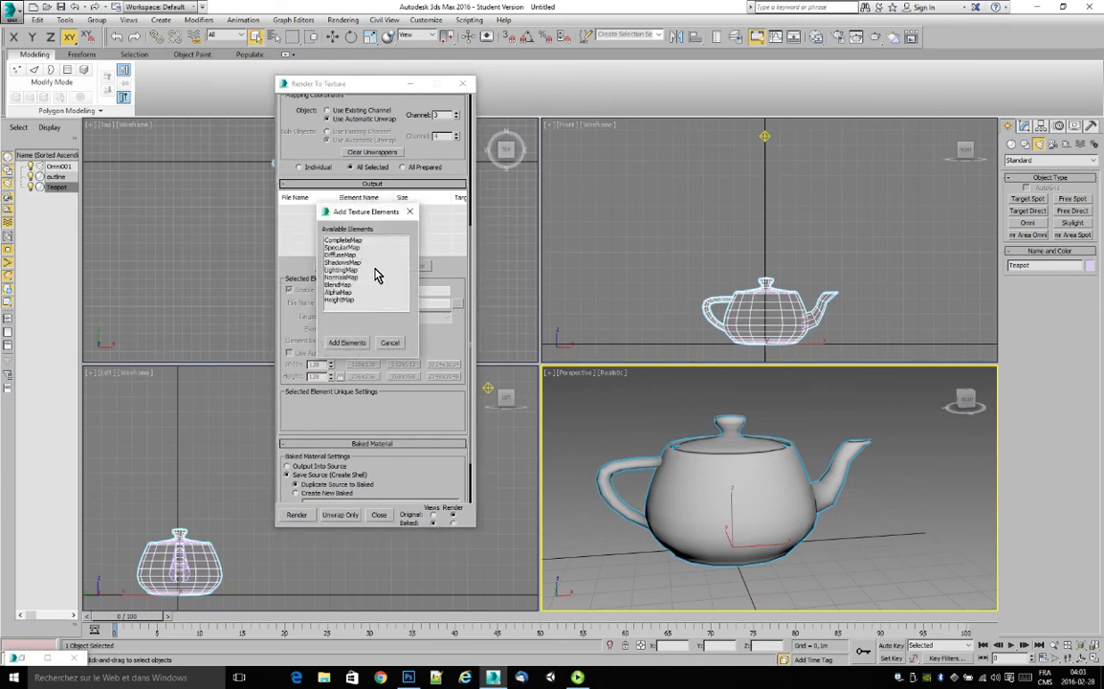
left_click(341, 240)
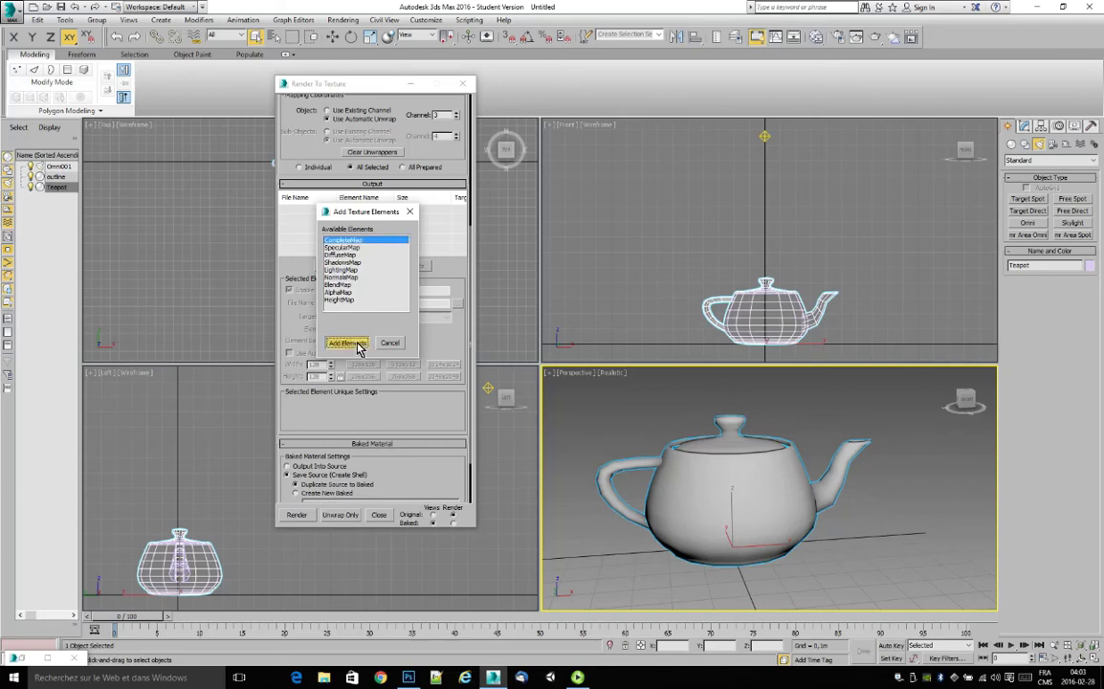
left_click(346, 343)
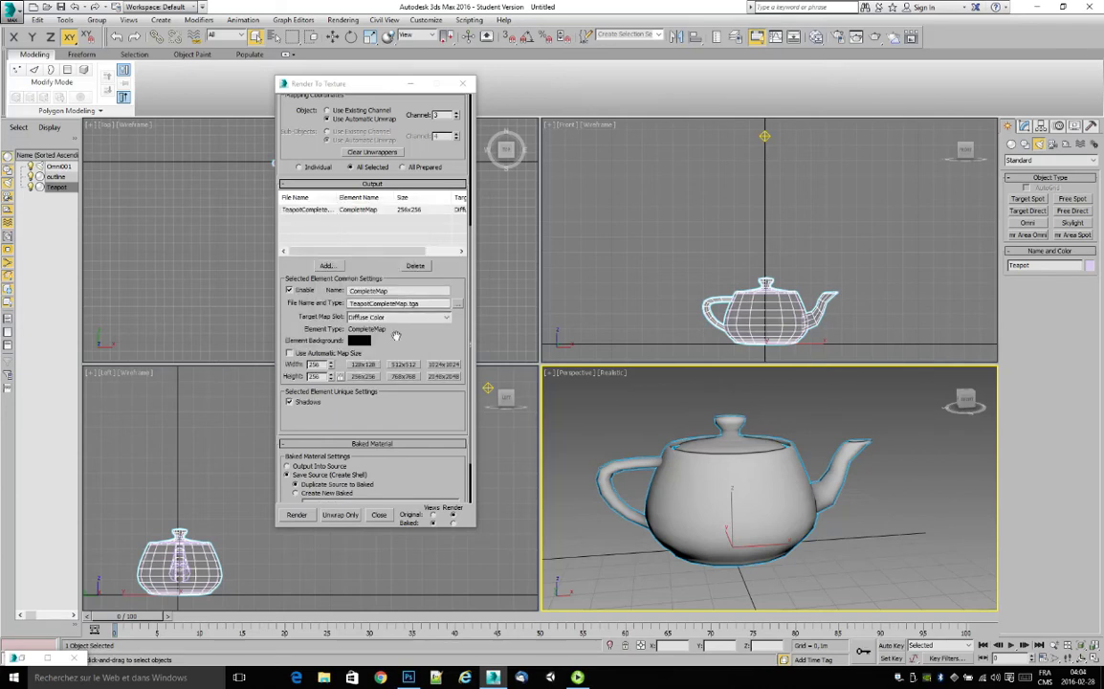
Step: Name the CompleteMap output element teapot_cell_panopto and copy that name to the clipboard
left_click(295, 208)
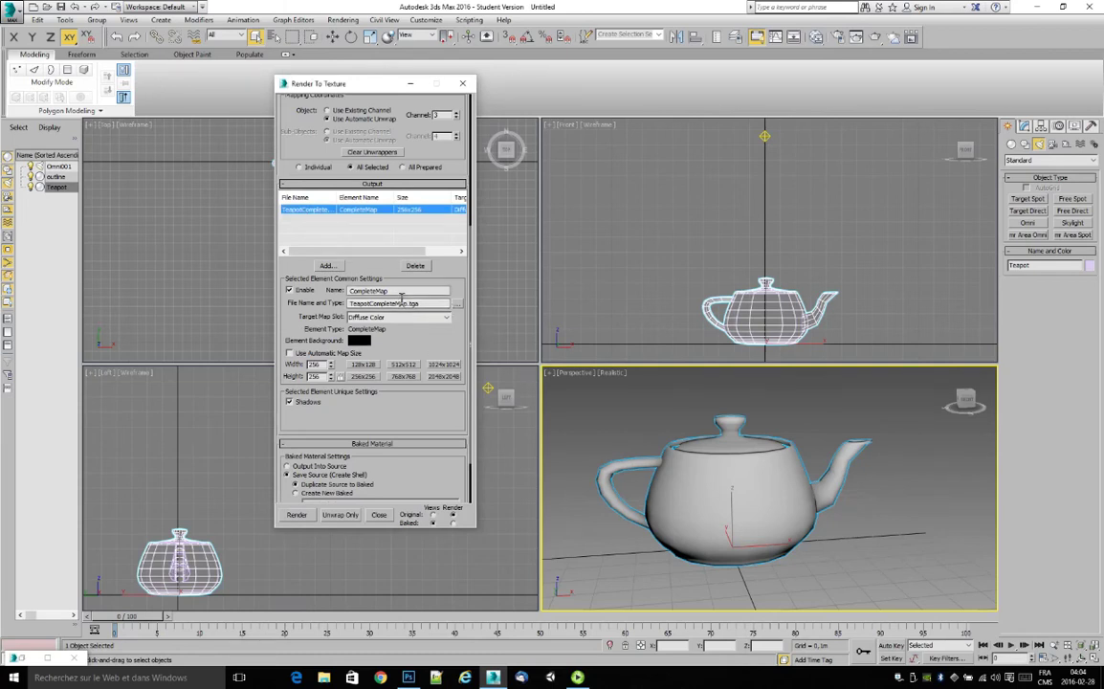
key("Tab")
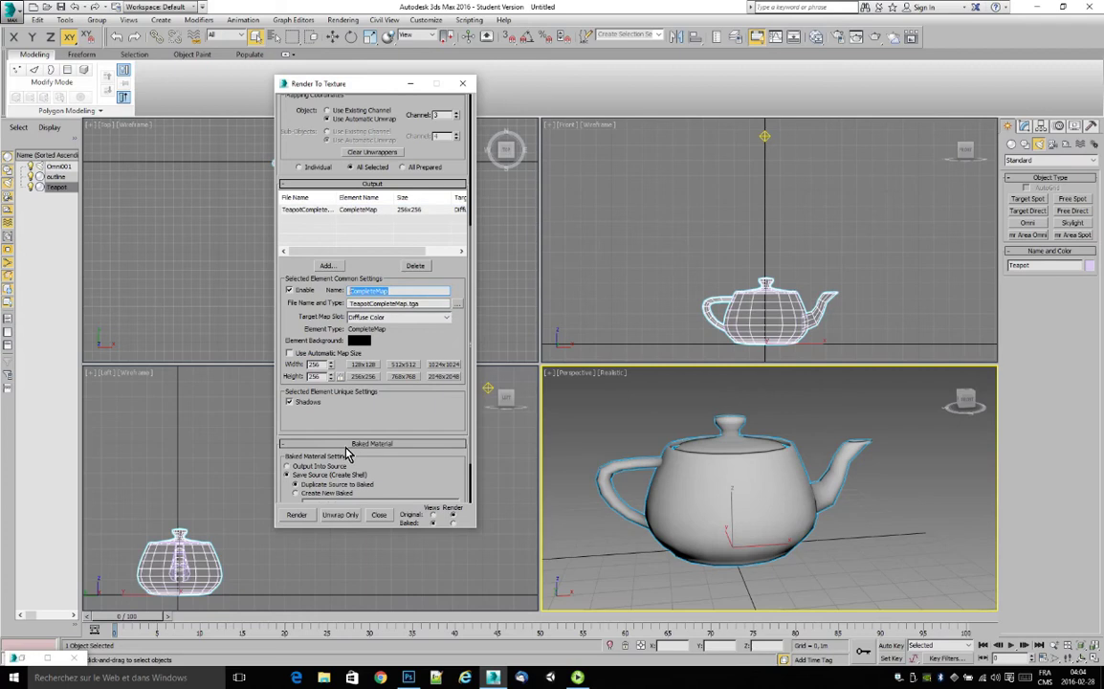
type("teapot_cell_panopto")
left_click_drag(420, 295, 278, 299)
right_click(439, 292)
left_click(464, 337)
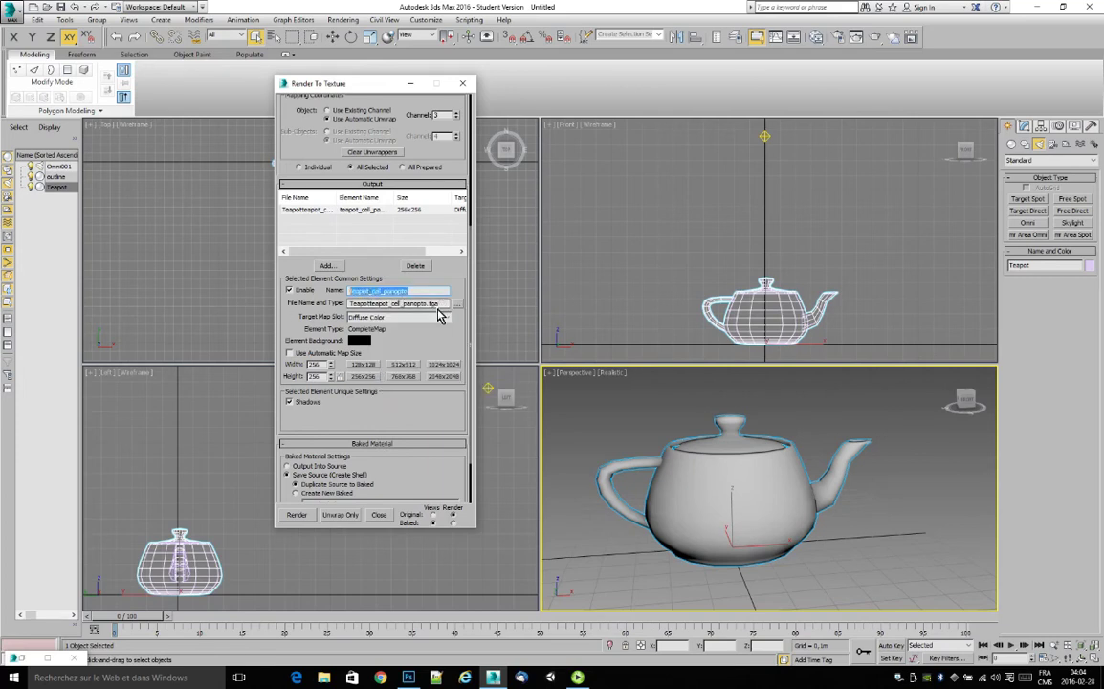
Step: Set the element's output file to teapot_cell_panopto.tga on the Desktop, accepting the Targa image options
left_click_drag(427, 306, 330, 312)
key("ctrl+v")
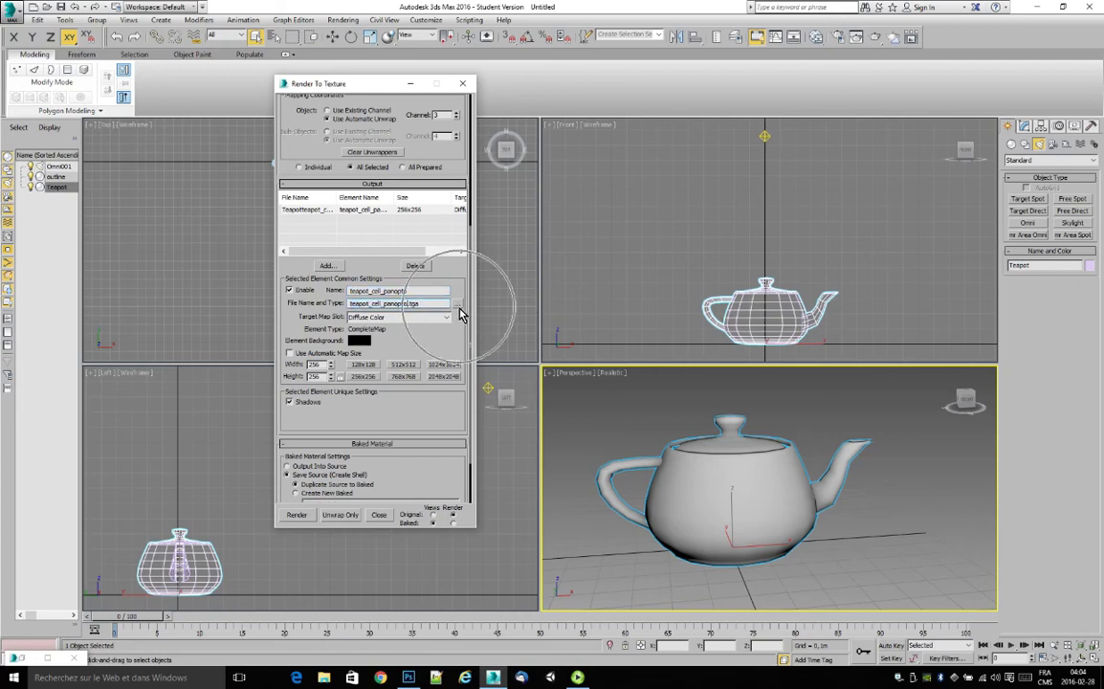
left_click(458, 307)
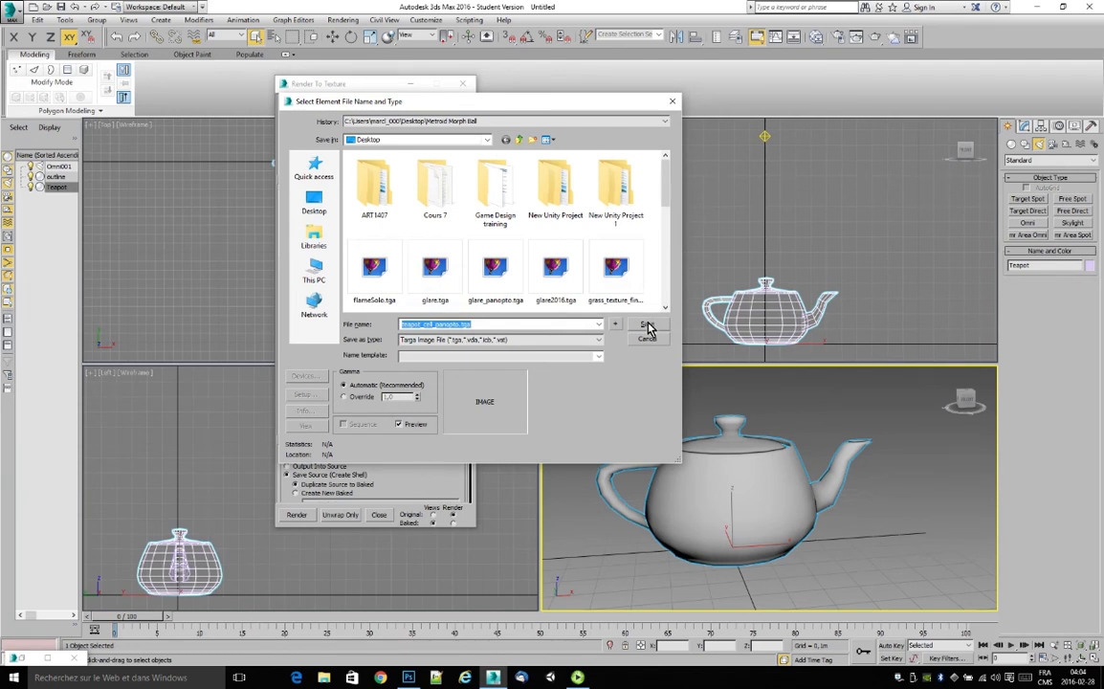
left_click(321, 209)
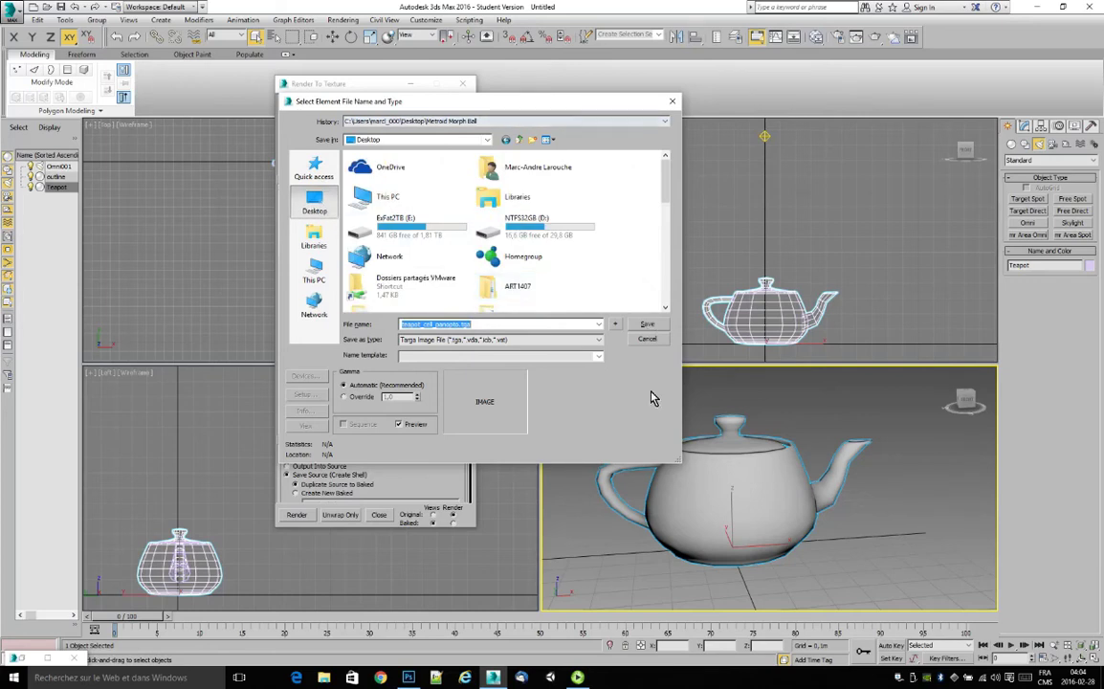
left_click(648, 325)
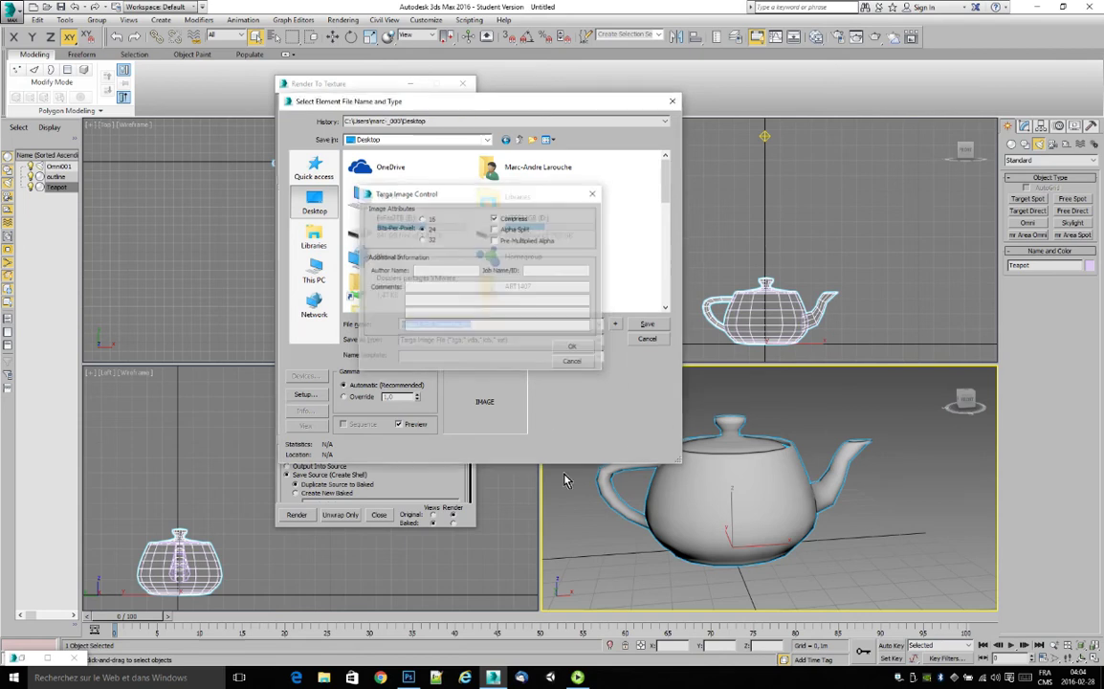
left_click(581, 348)
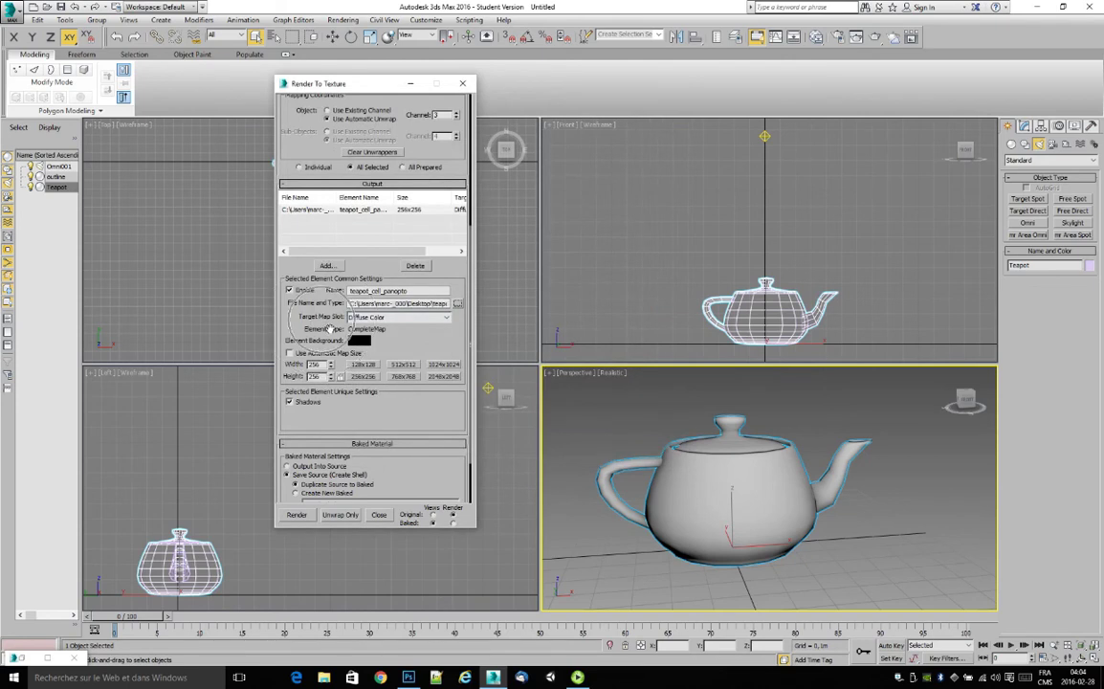
Step: Choose Diffuse Color as the element's target map slot and set its map size to 128x128
left_click(447, 319)
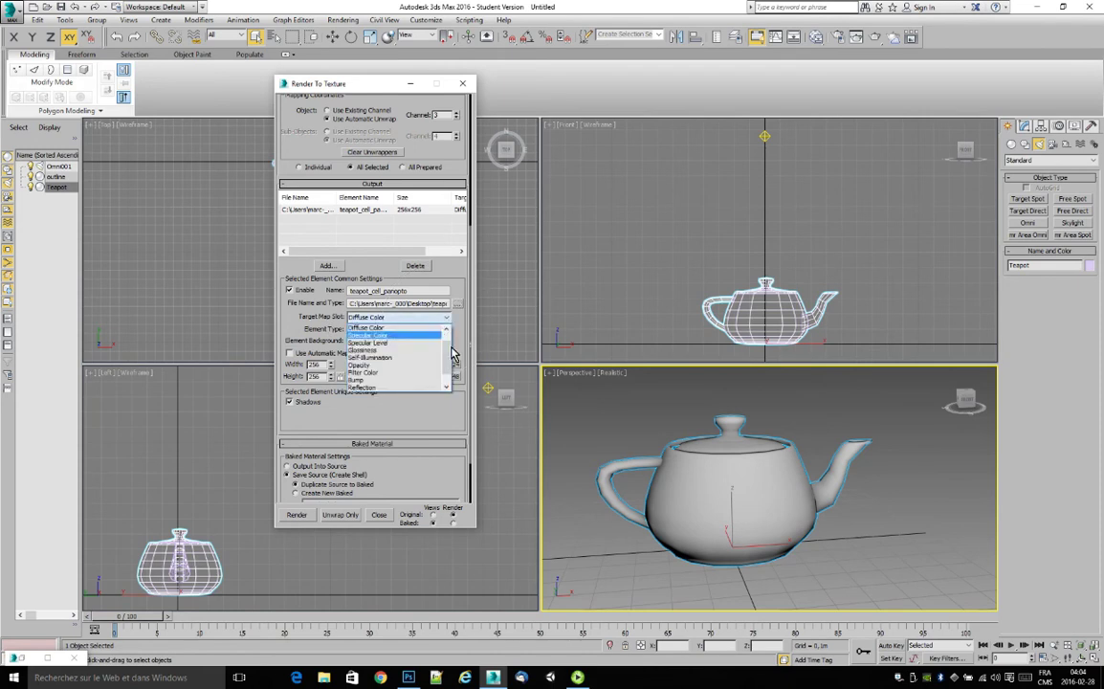
left_click(385, 345)
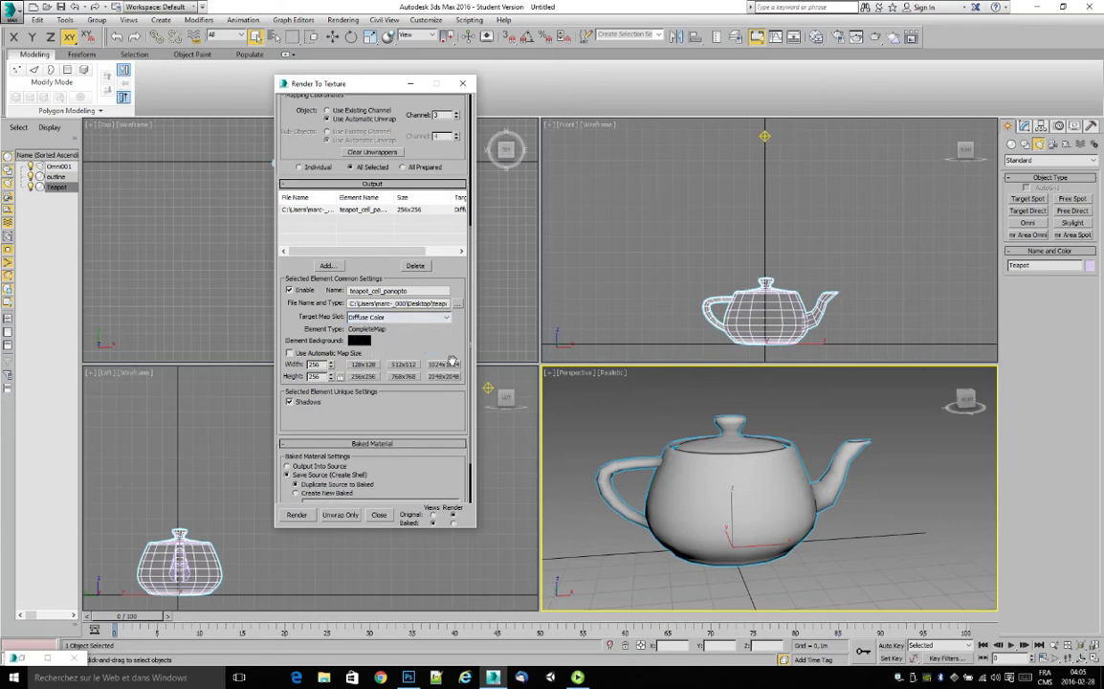
left_click_drag(452, 361, 442, 290)
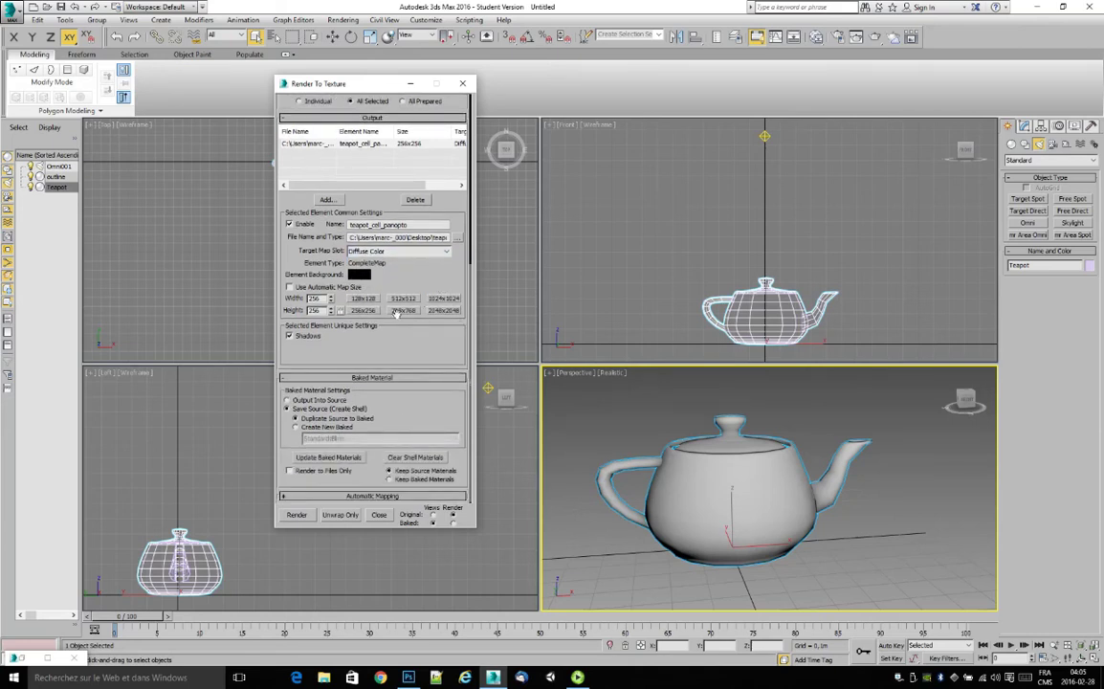
left_click(369, 300)
left_click_drag(396, 342, 441, 251)
Step: Bake the teapot's texture with Output Into Source and Keep Baked Materials, closing the rendered frame and deselecting the teapot
left_click(289, 408)
left_click(289, 401)
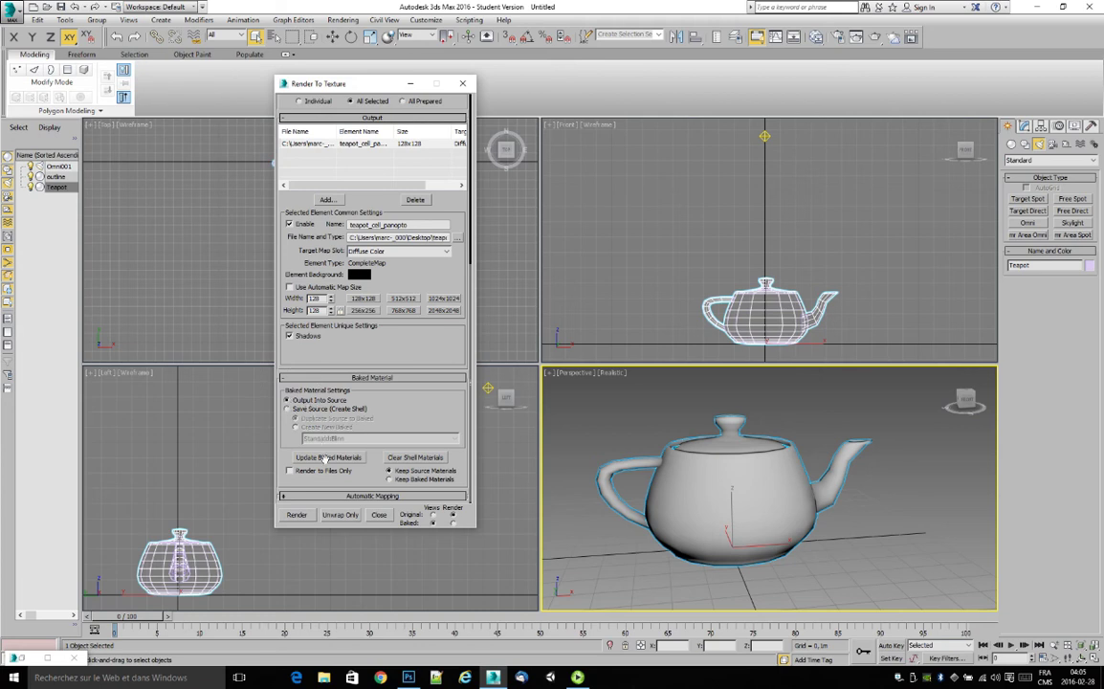
left_click(396, 479)
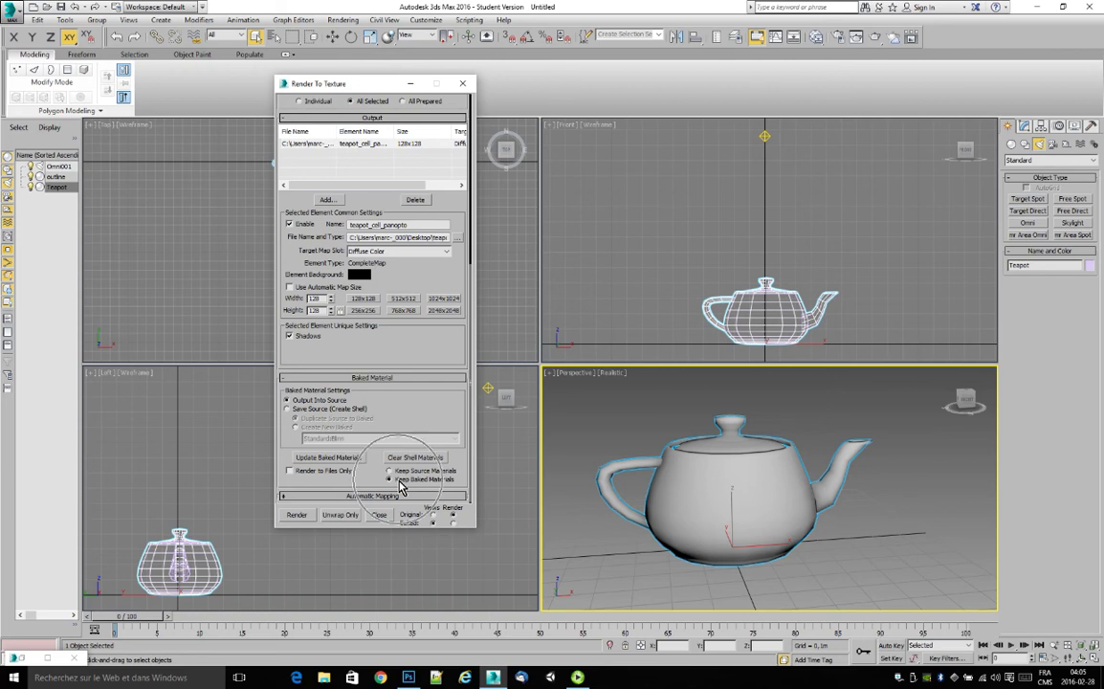
left_click(297, 516)
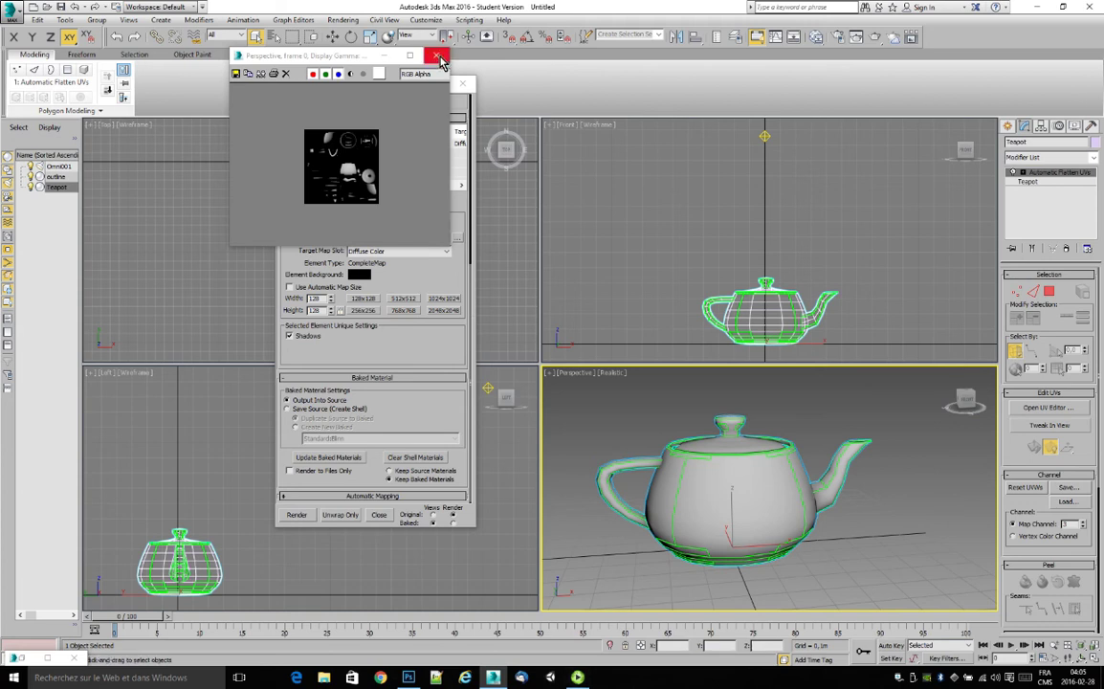
left_click(437, 56)
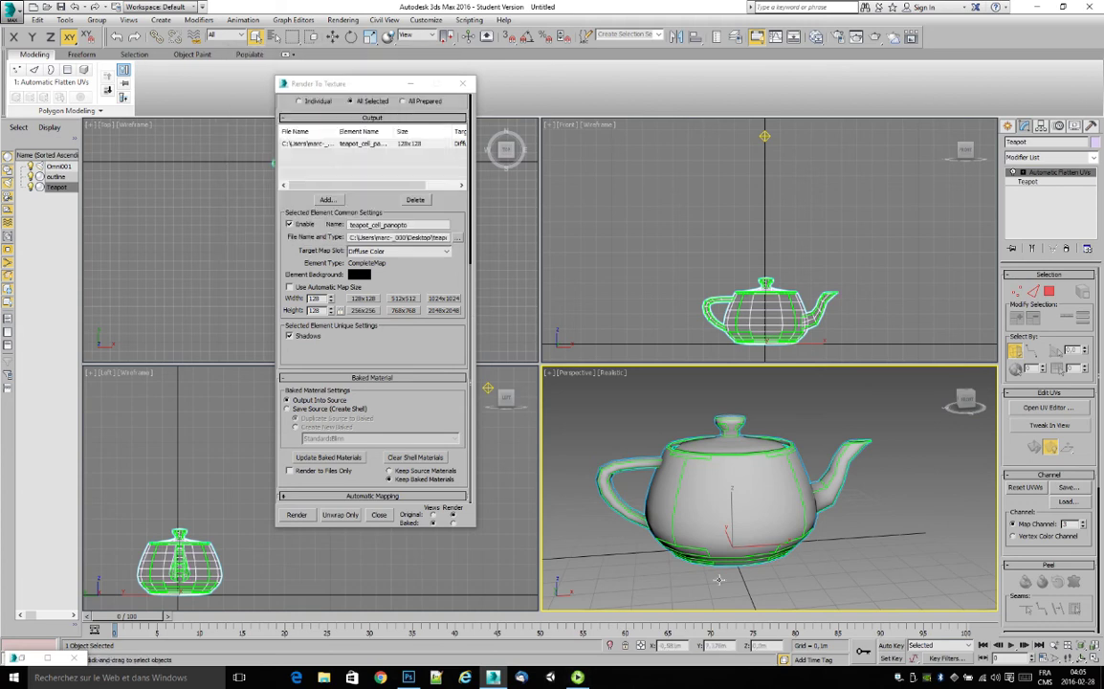
left_click(857, 601)
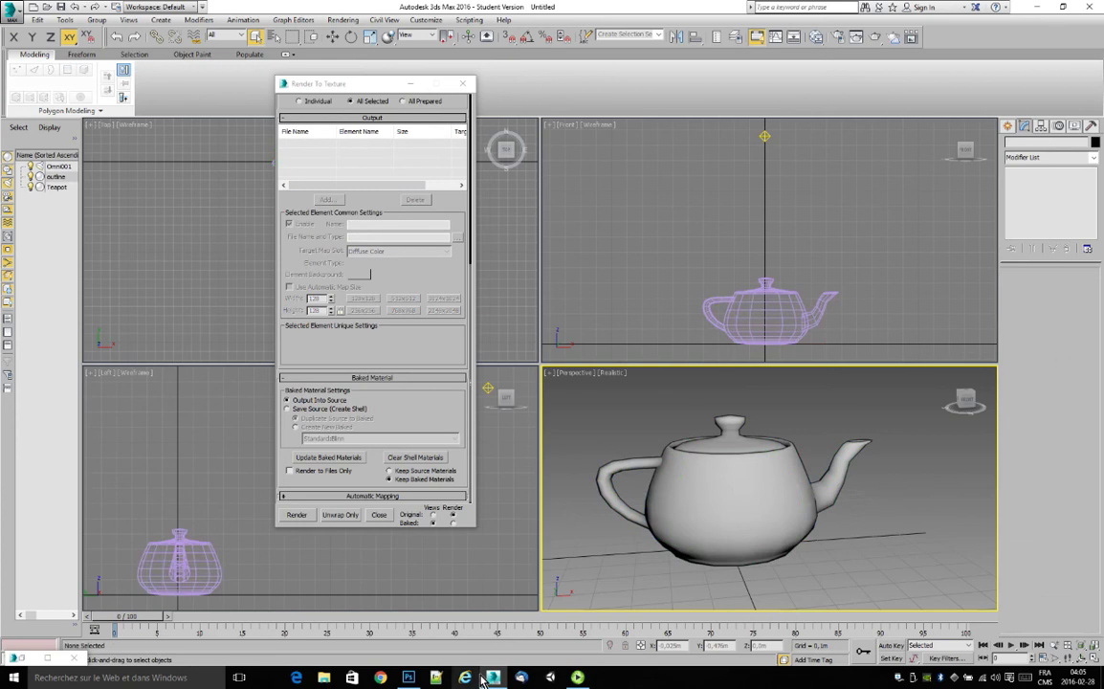
Step: Switch to Photoshop and open the baked texture teapot_cell_panopto.tga from the Desktop
left_click(411, 679)
left_click(796, 167)
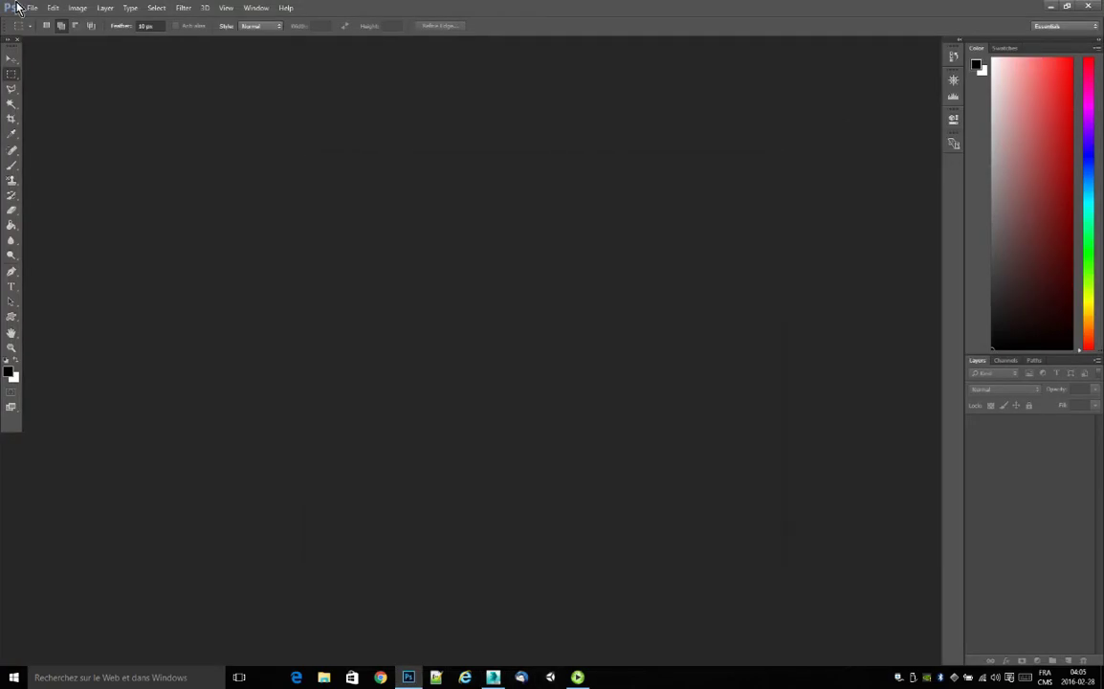
left_click(32, 10)
left_click(34, 29)
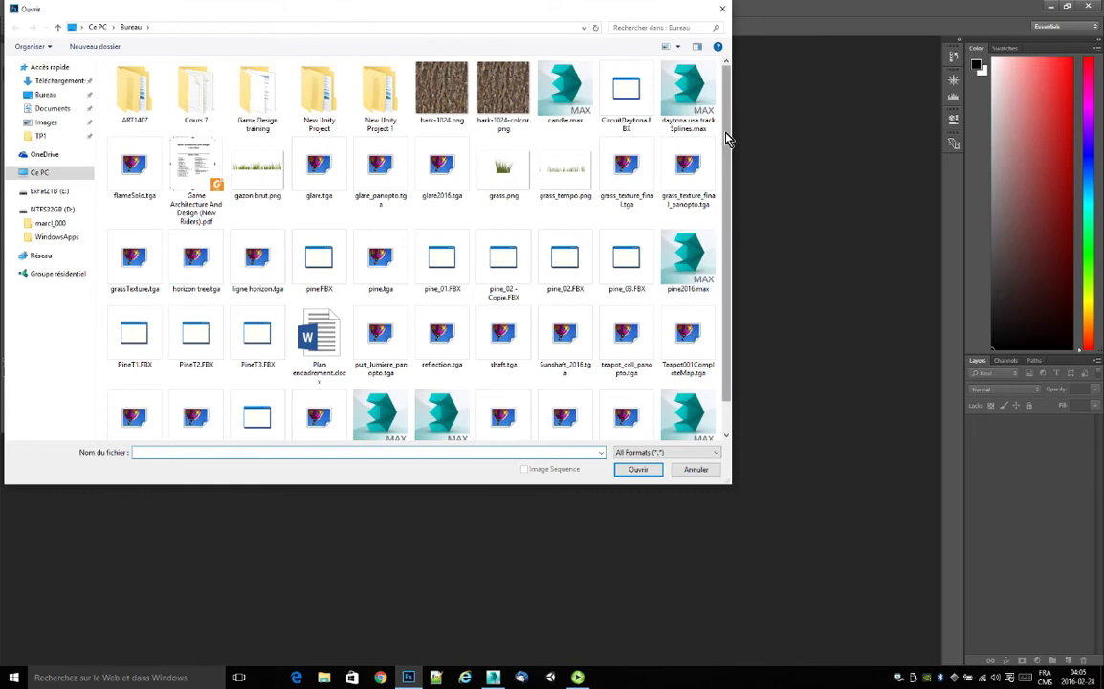
left_click_drag(727, 140, 729, 172)
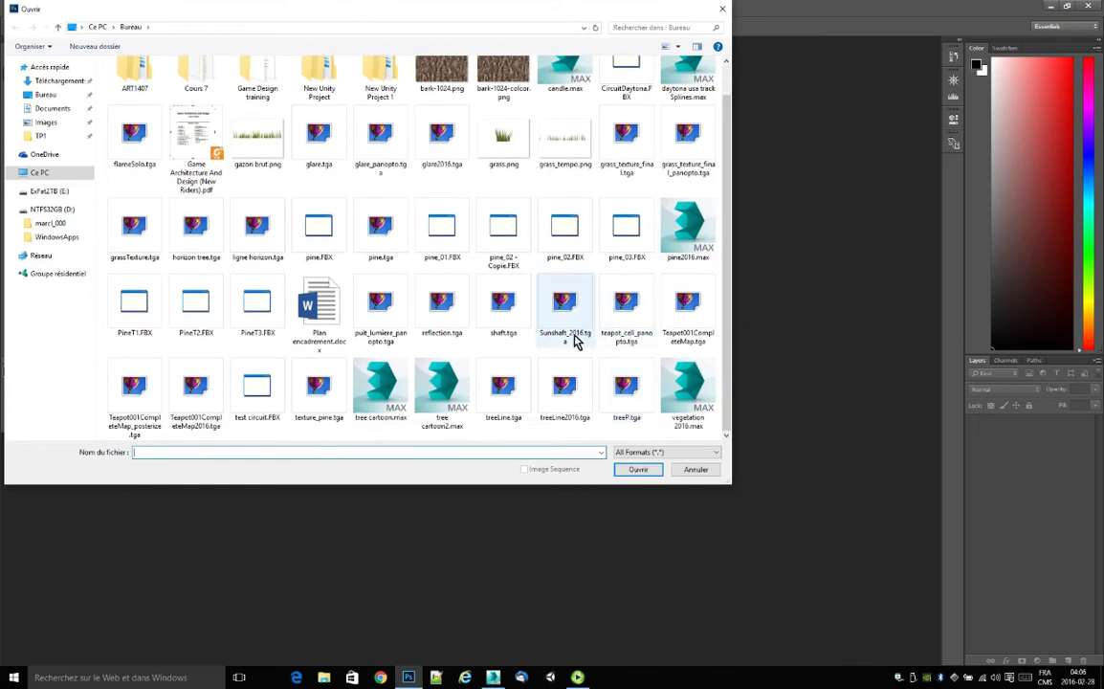
double_click(621, 314)
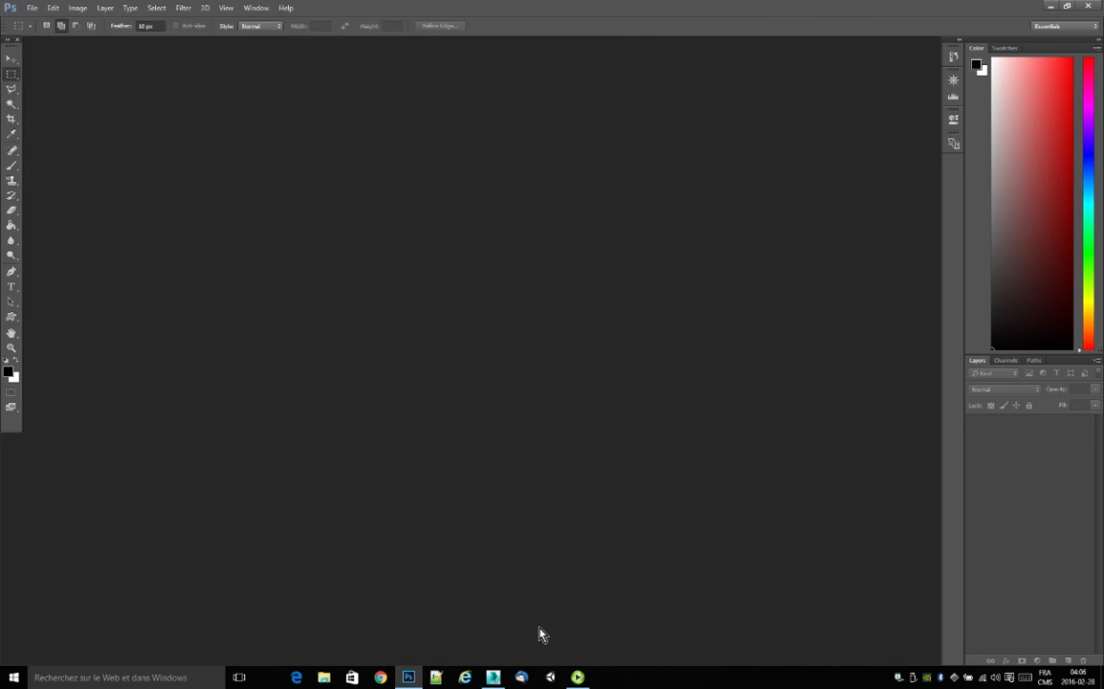
Step: Add a Posterize adjustment layer above the Background, using the previous layer to create a clipping mask
left_click(12, 347)
left_click(483, 368)
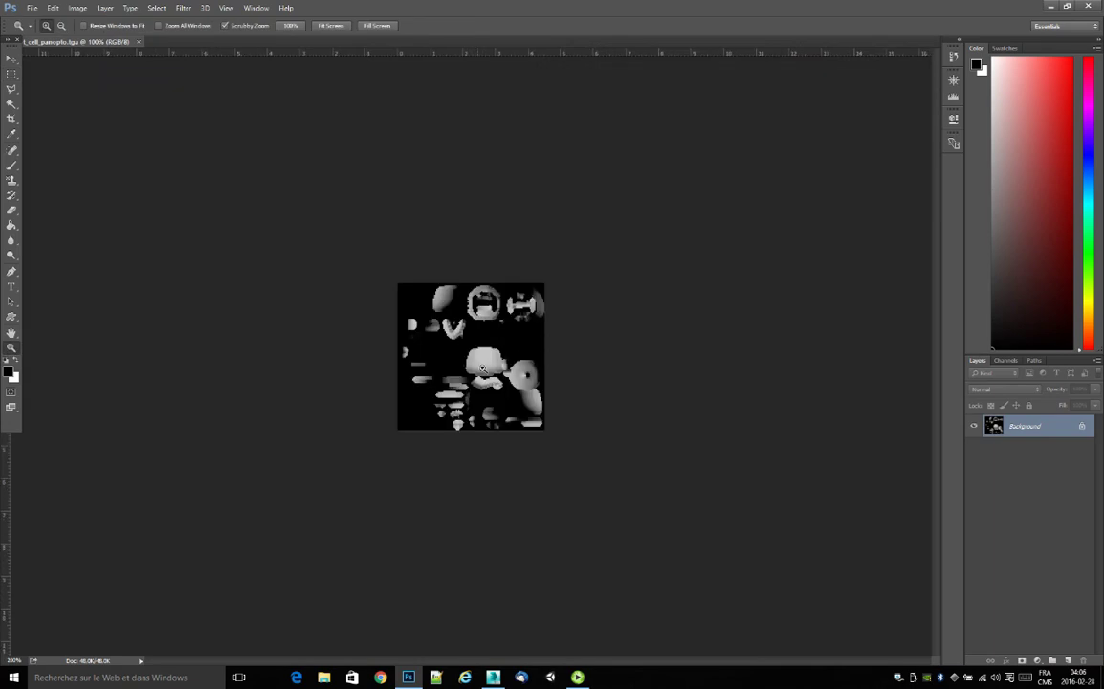
left_click_drag(483, 369, 483, 368)
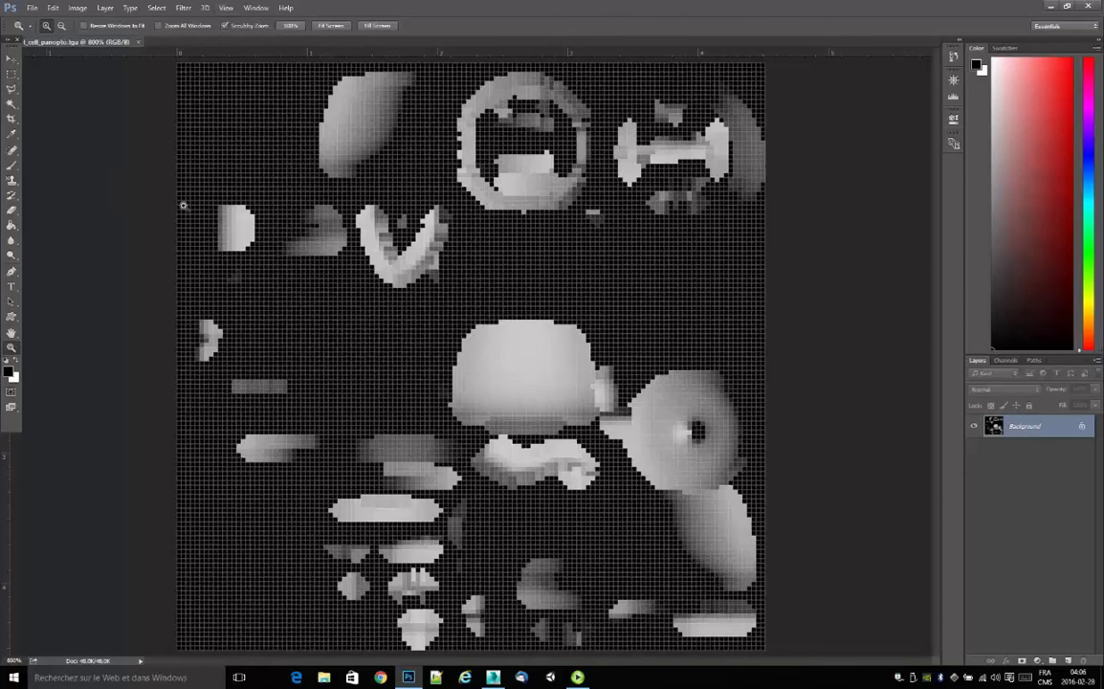
left_click(61, 26)
left_click(576, 456)
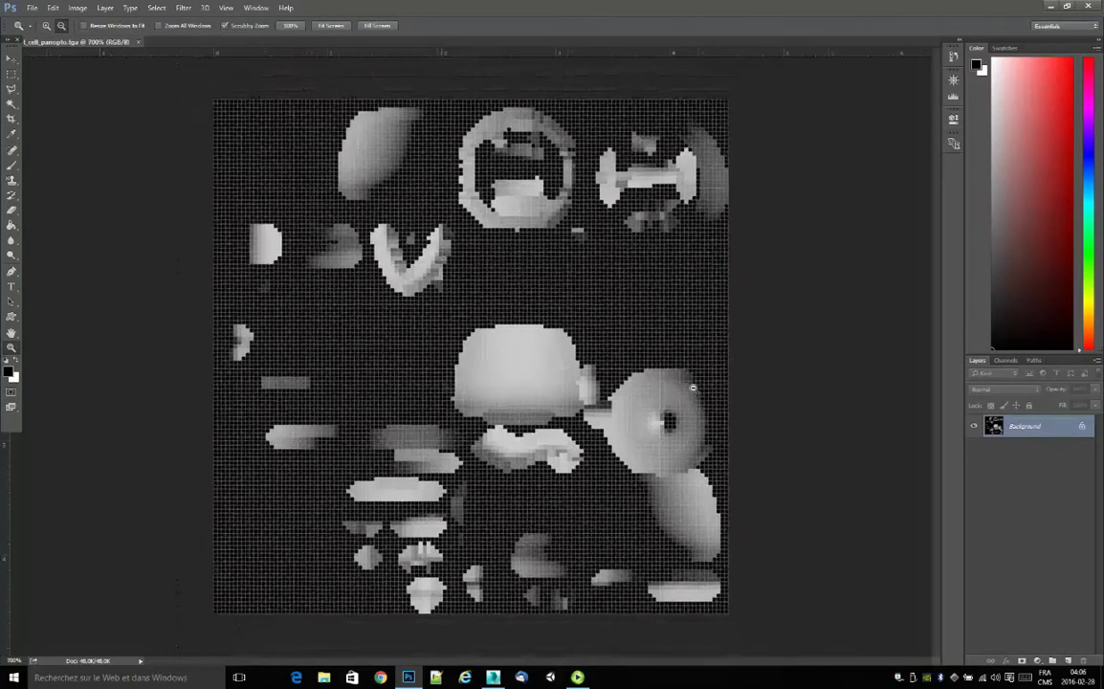
left_click_drag(693, 388, 711, 386)
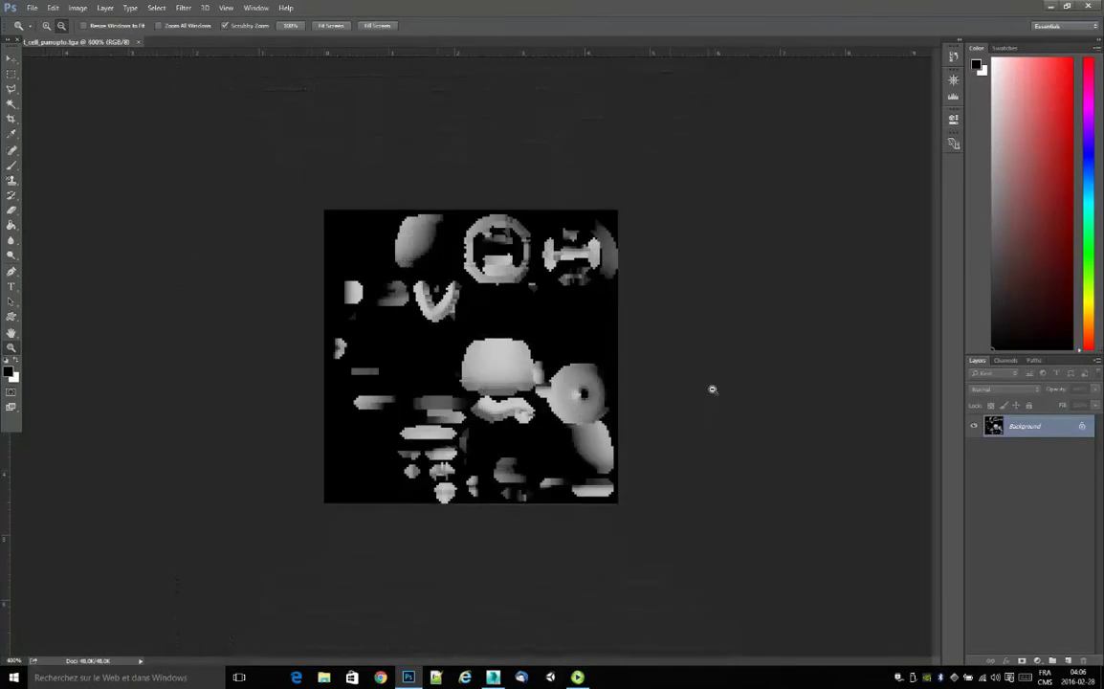
left_click(78, 7)
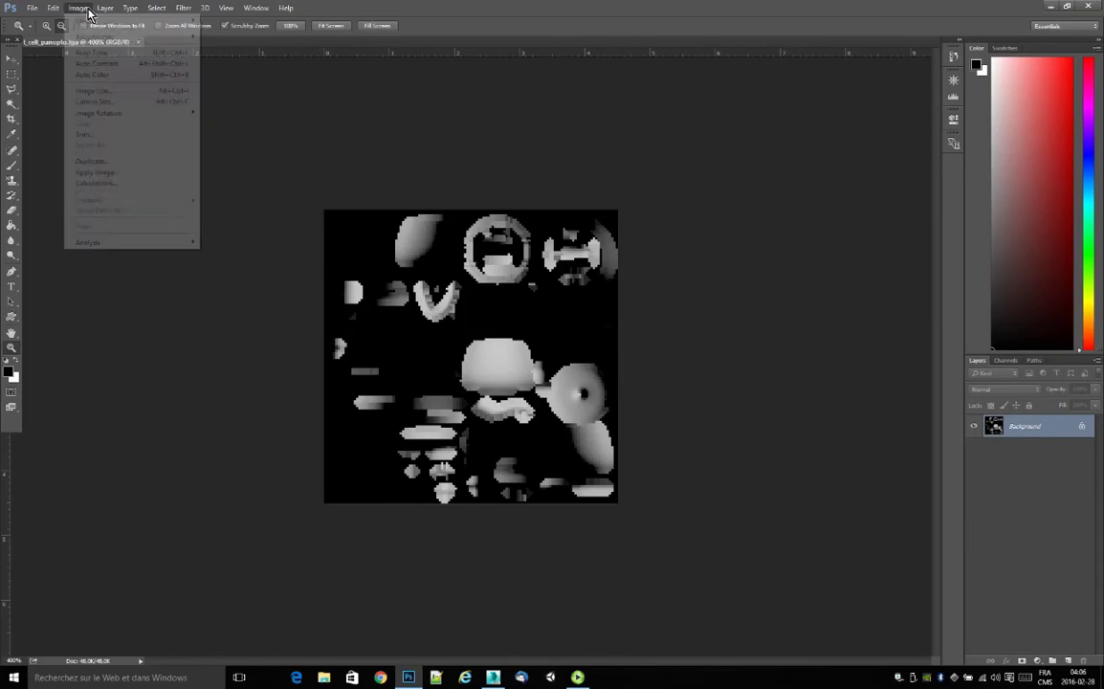
mouse_move(106, 13)
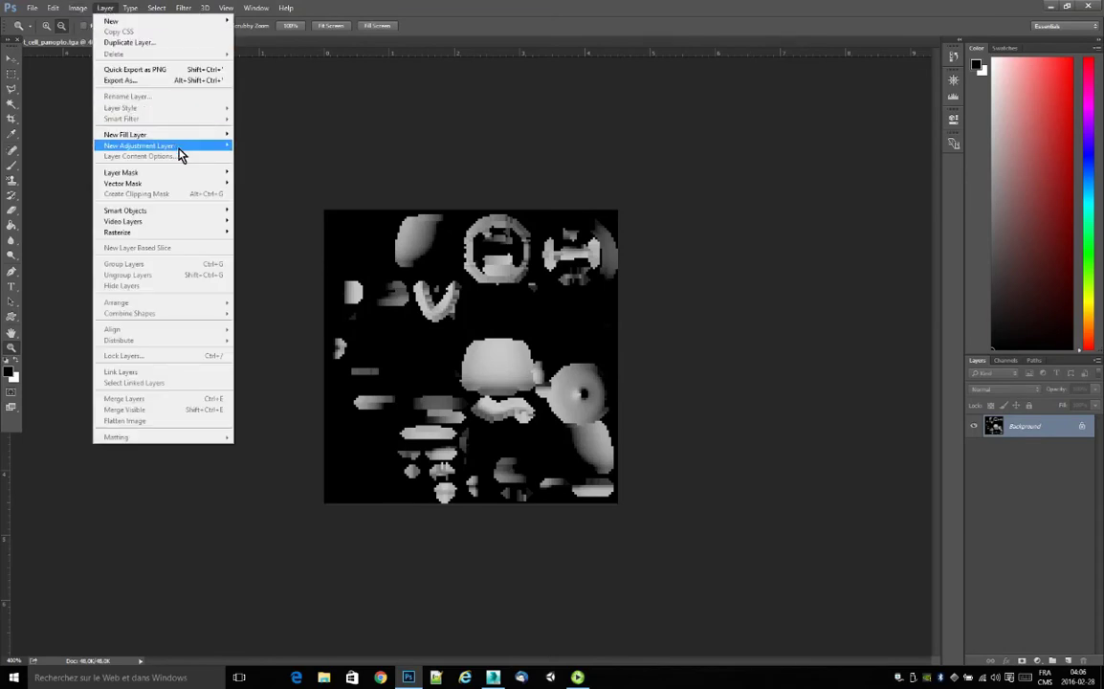
mouse_move(181, 149)
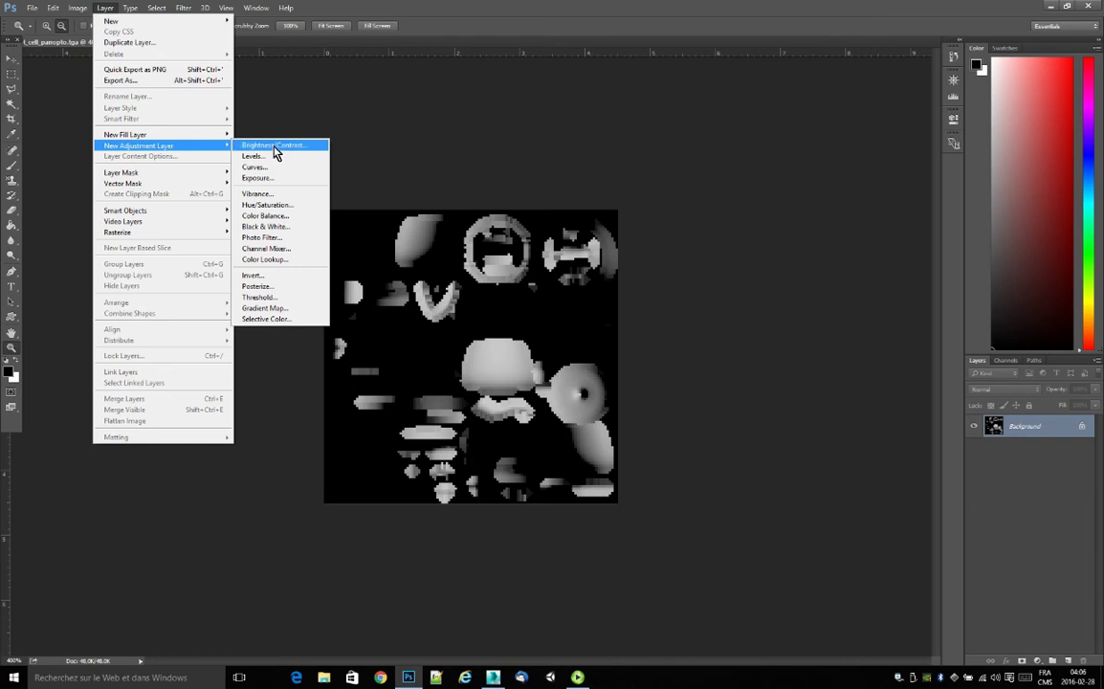
left_click(296, 290)
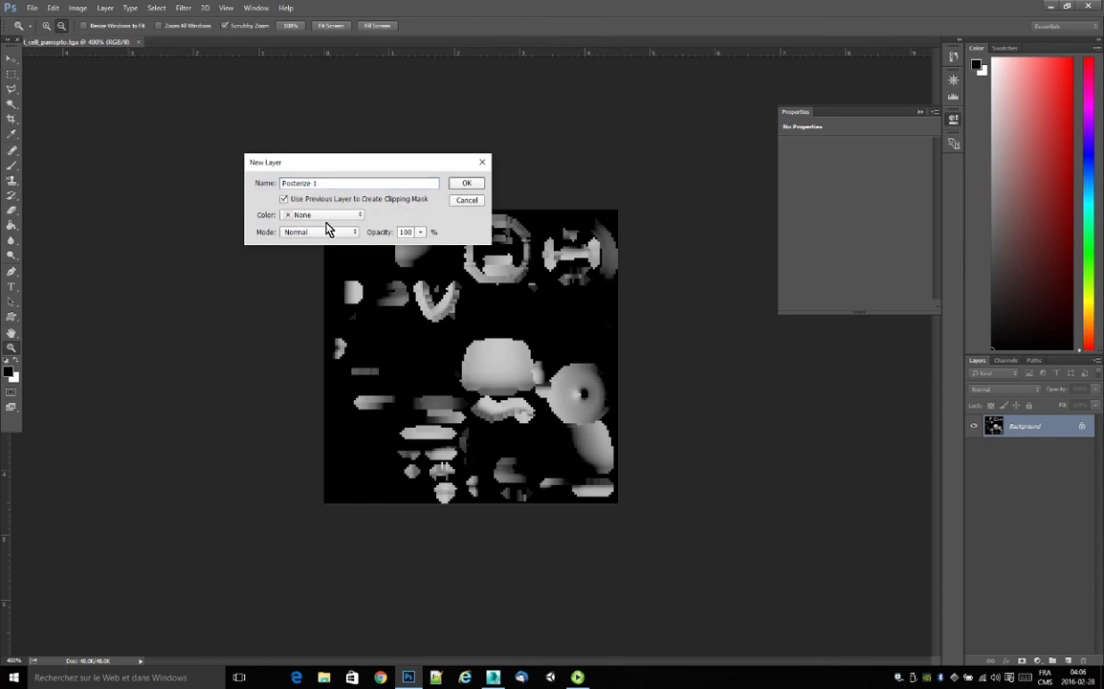
left_click(283, 199)
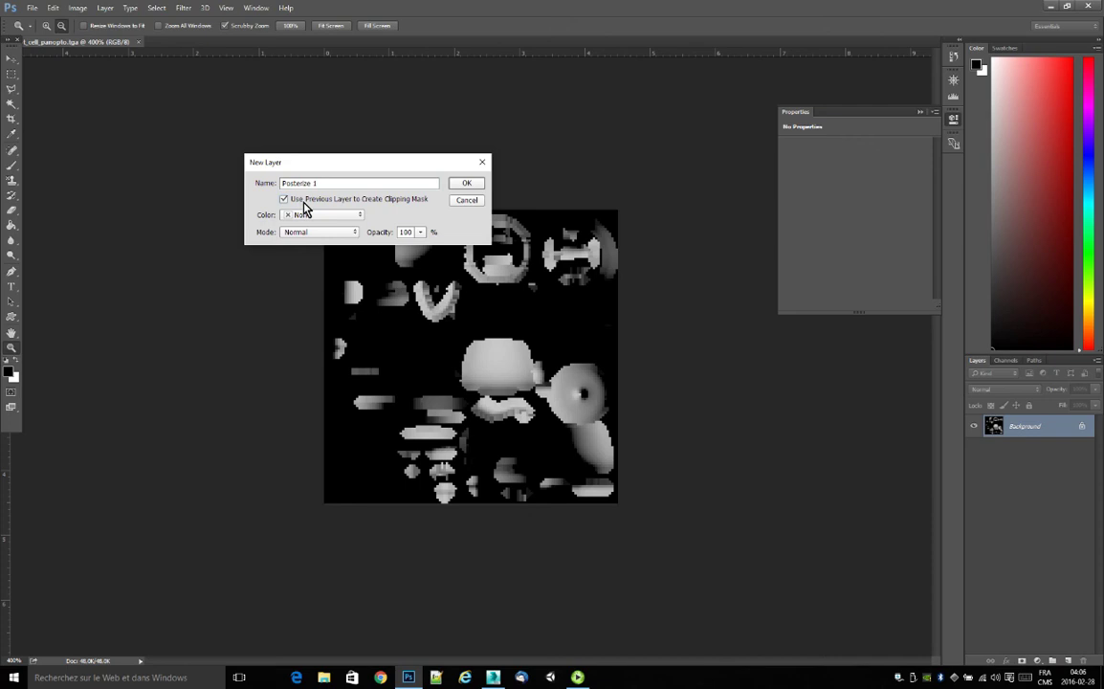
left_click(466, 183)
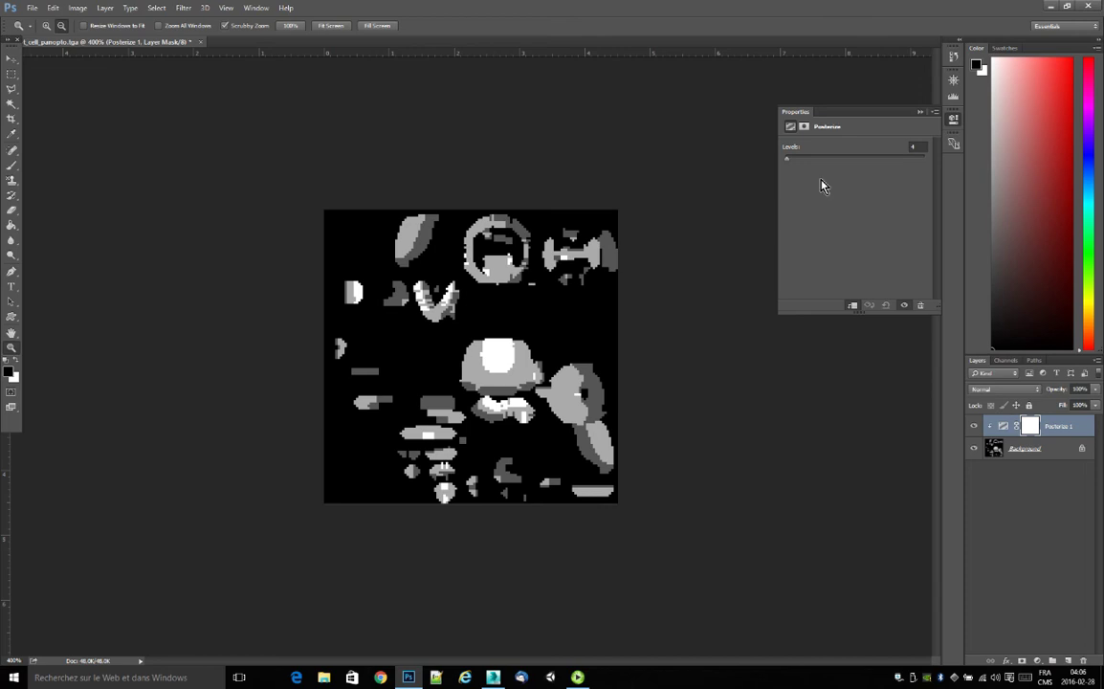
Step: Set the Posterize adjustment to 7 levels and close its properties
mouse_move(789, 163)
left_mouse_down()
mouse_move(805, 167)
mouse_move(796, 174)
left_mouse_up()
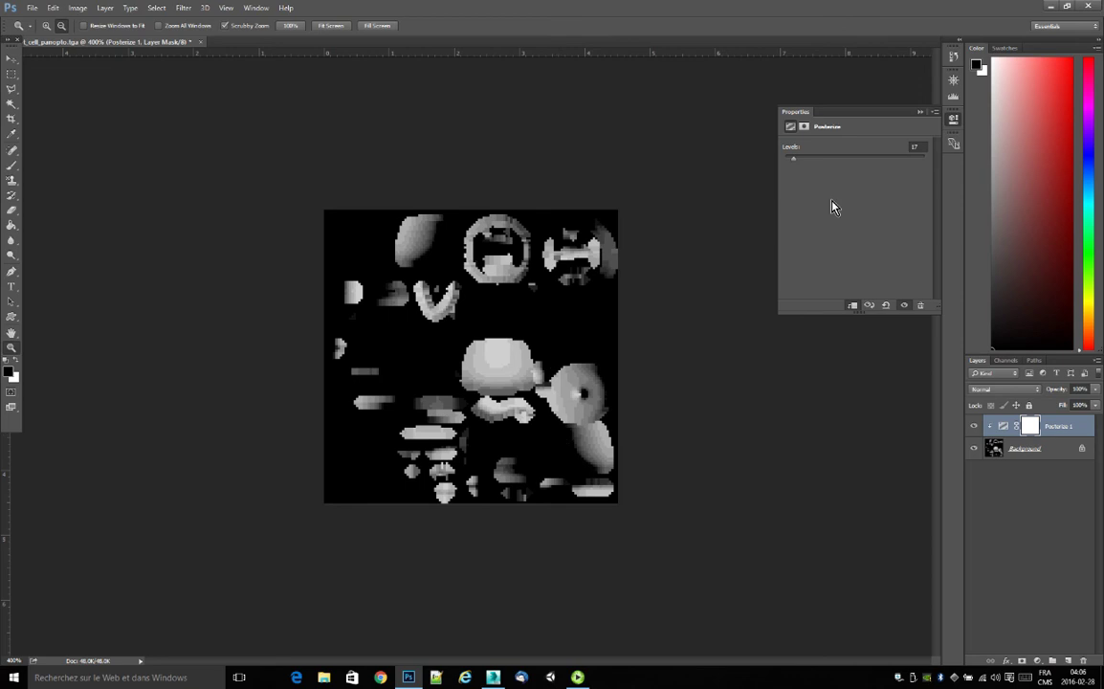
left_click_drag(792, 165, 790, 165)
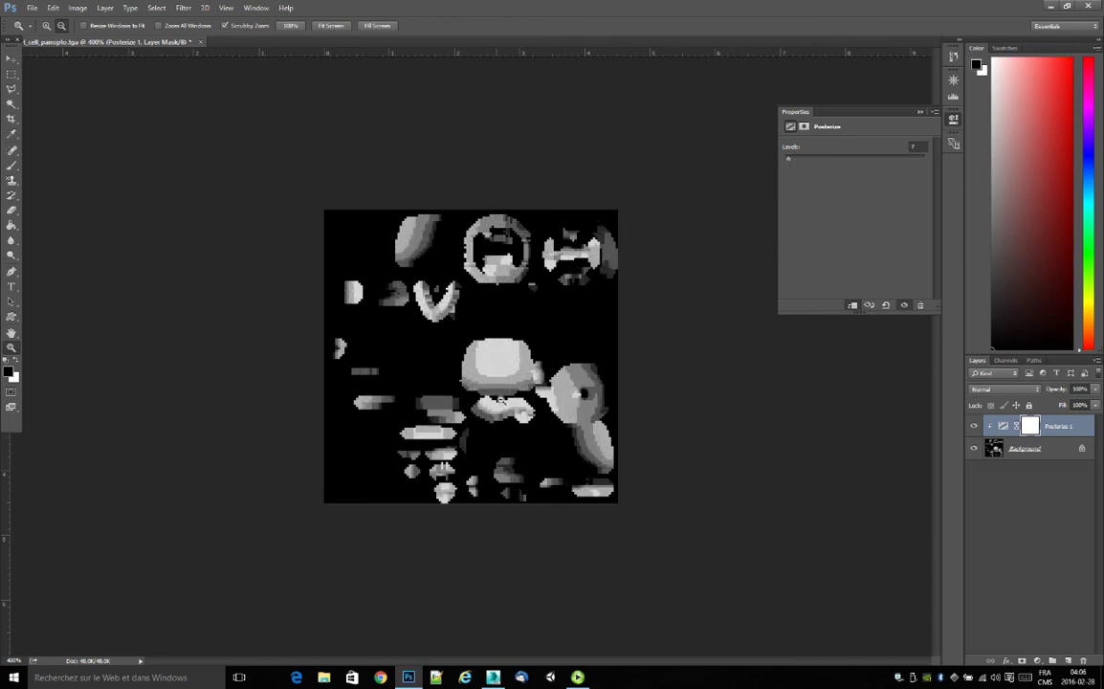
left_click(952, 120)
left_click(1052, 601)
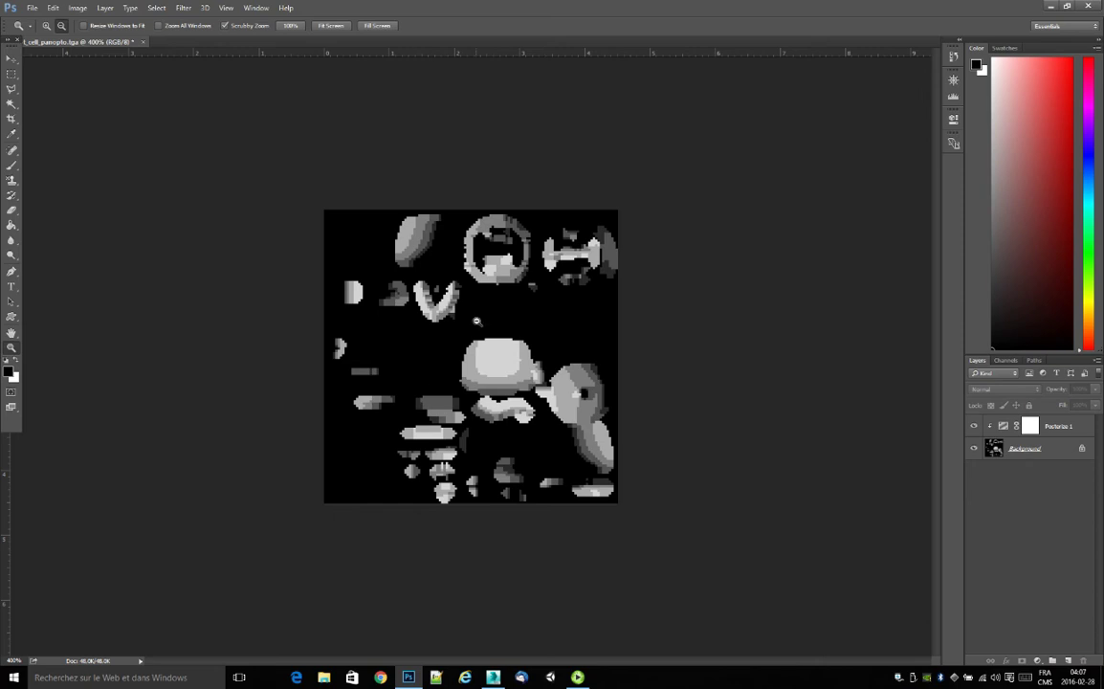
Step: Convert the Background and Posterize layers together into a smart object and duplicate the resulting layer
left_click(1077, 449)
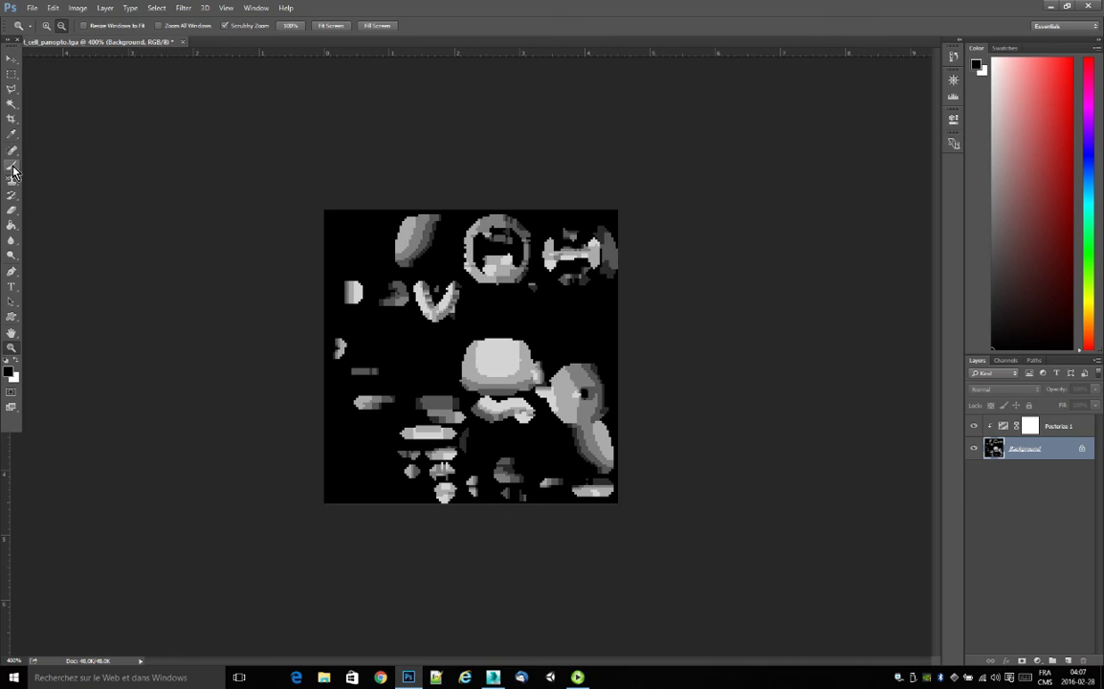
left_click(11, 240)
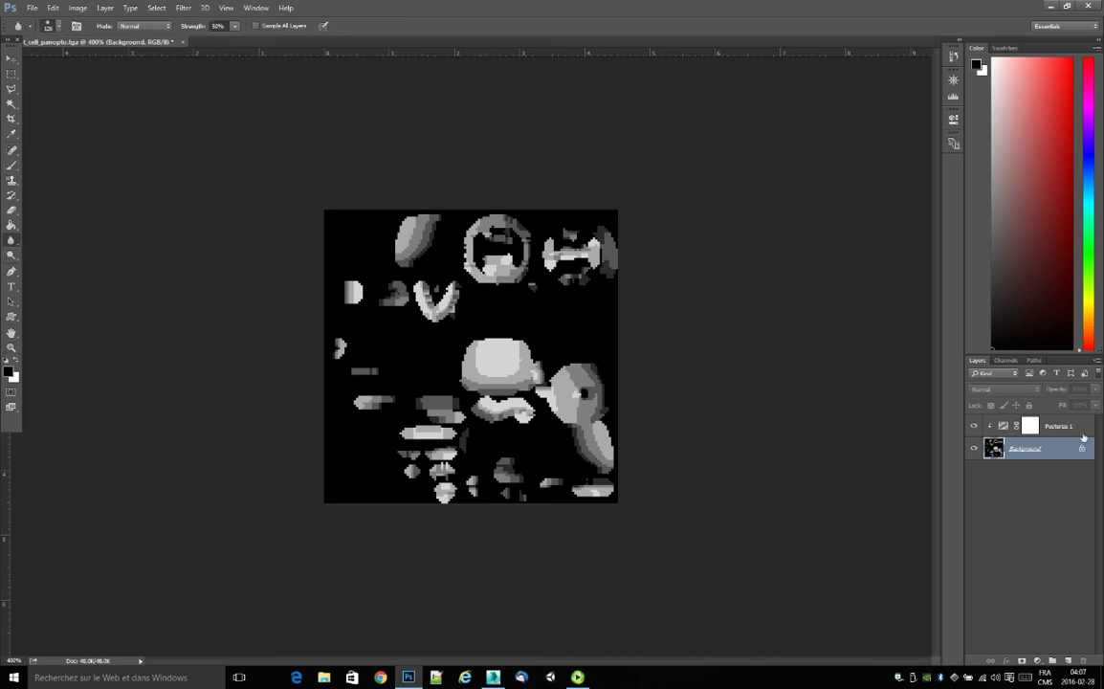
left_click(1057, 426, "shift")
right_click(1080, 430)
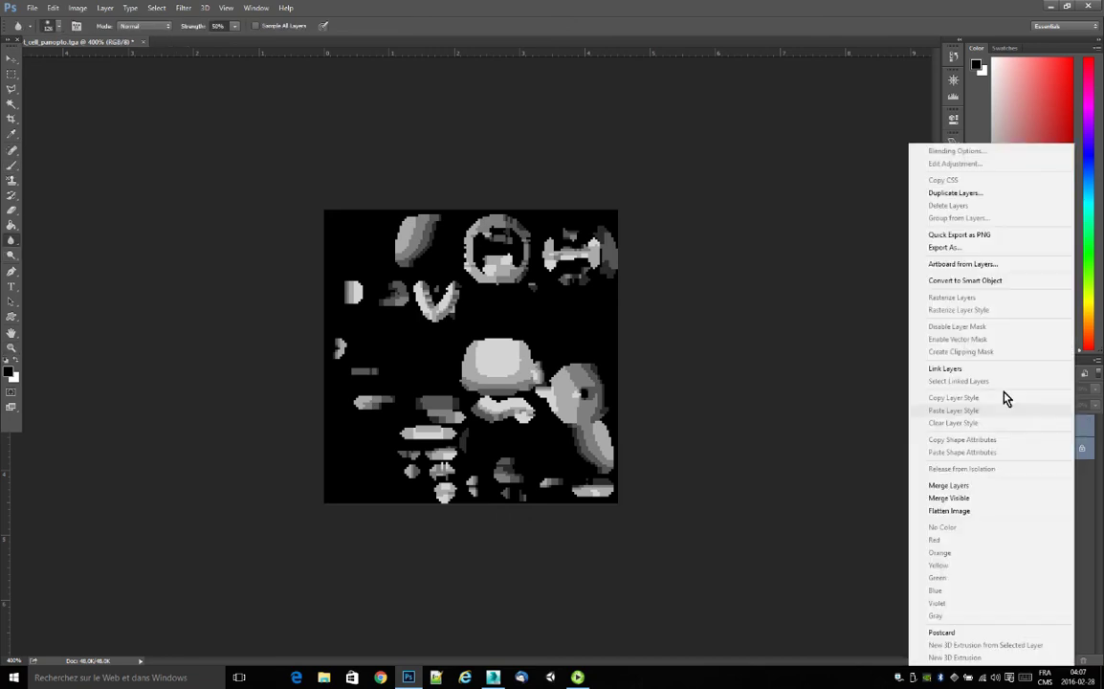
left_click(985, 280)
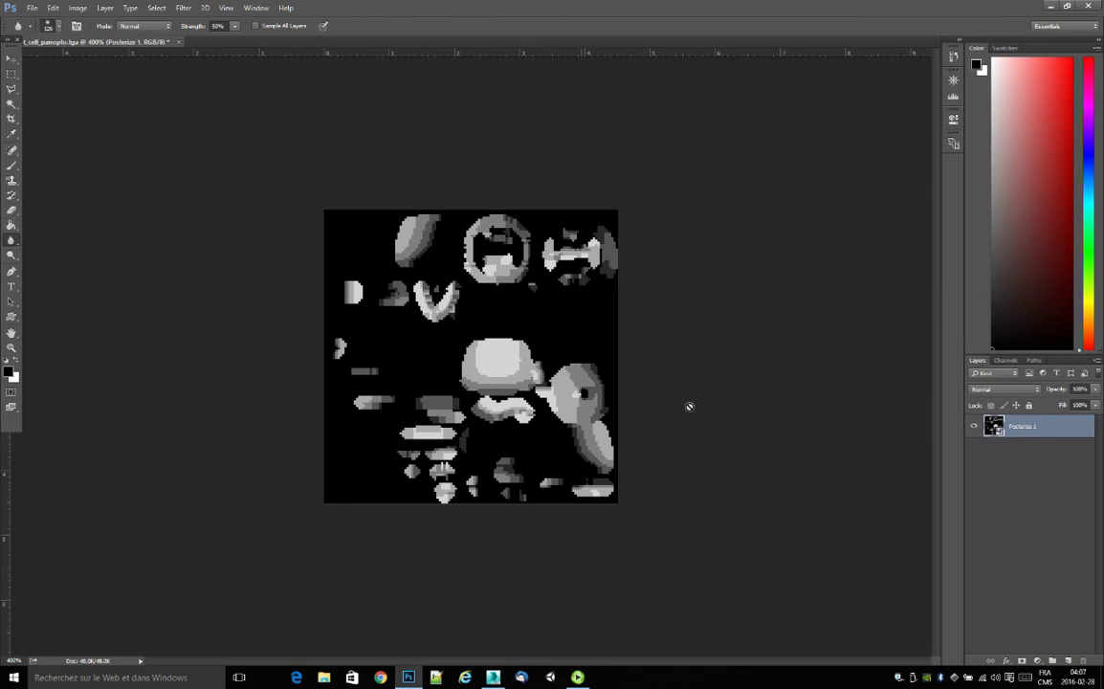
left_click_drag(1043, 427, 1067, 660)
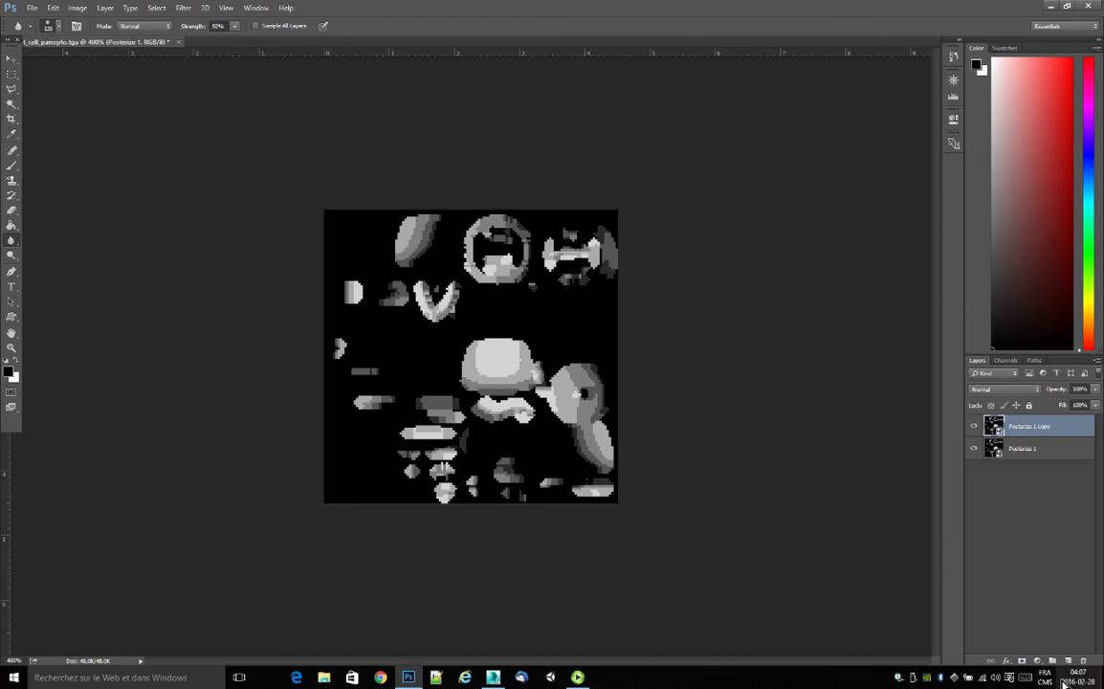
Step: Add an empty layer above Posterize 1 copy and merge the two into a regular pixel layer
key("ctrl+shift+alt+n")
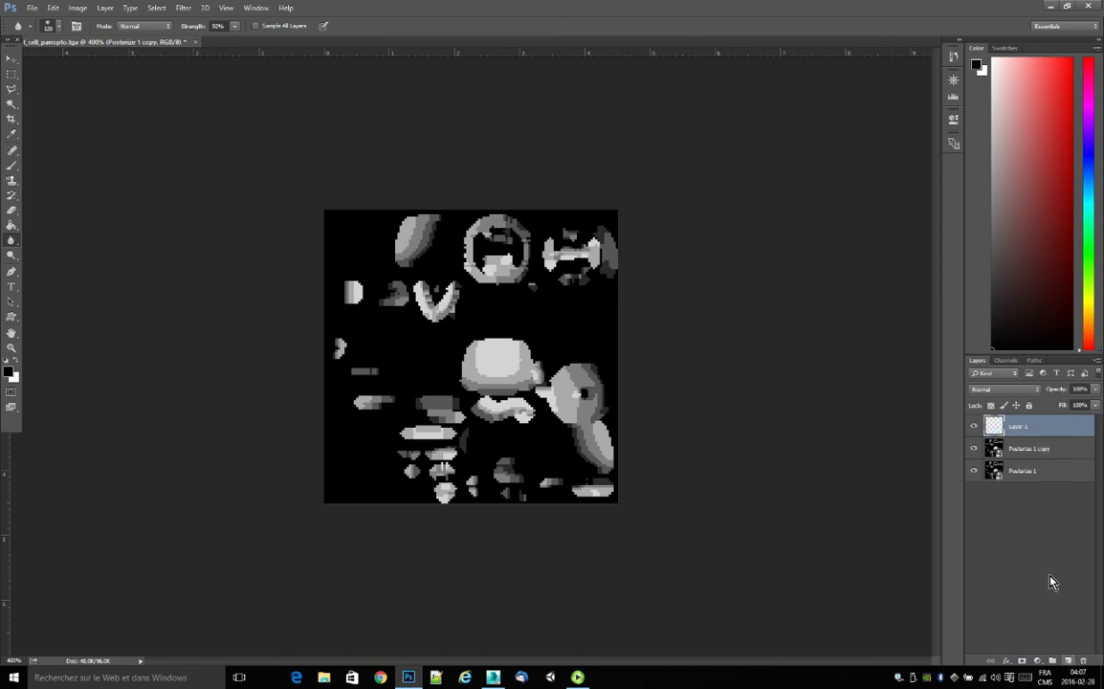
left_click(1071, 450, "ctrl")
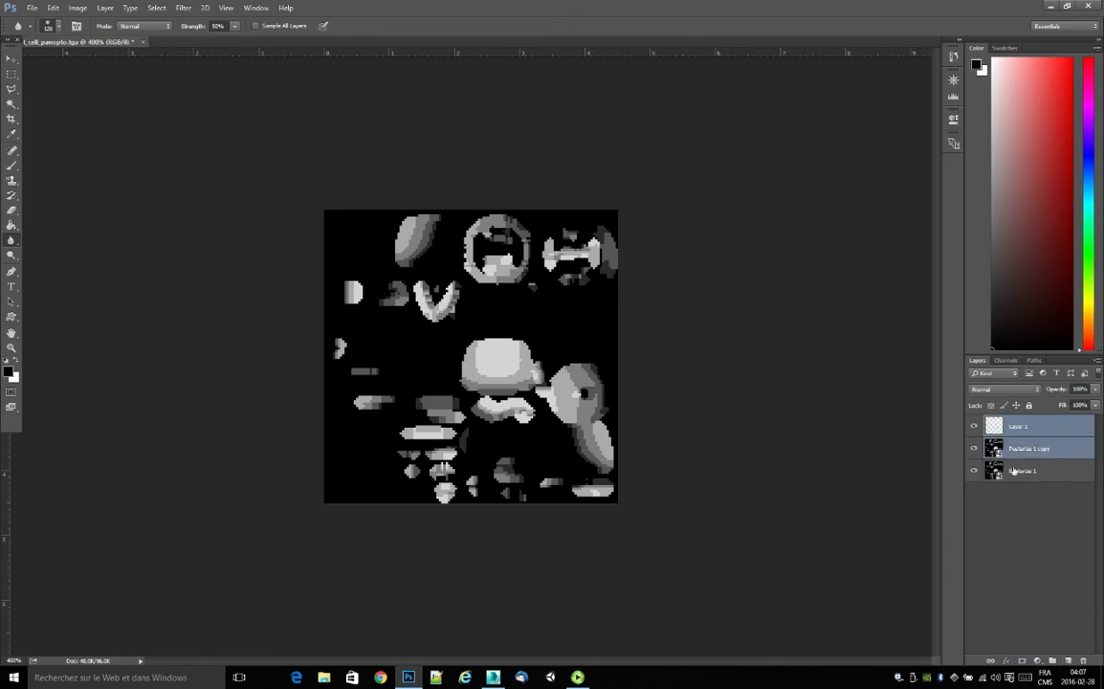
key("ctrl+e")
left_click(87, 9)
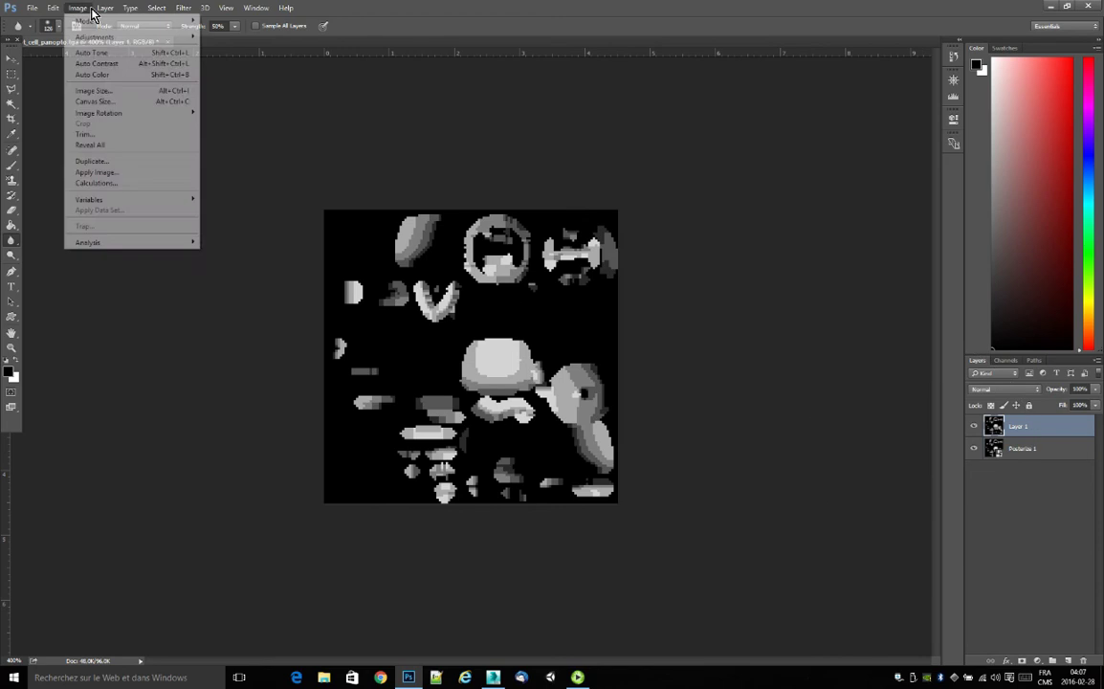
mouse_move(105, 8)
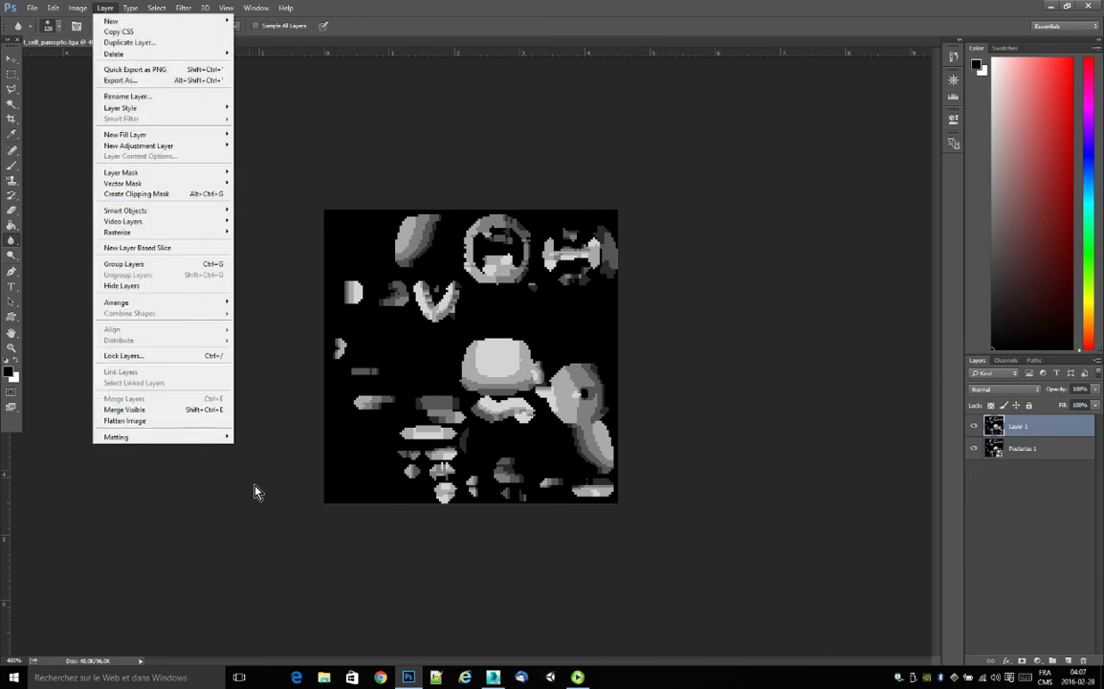
left_click(1022, 530)
left_click(1023, 530)
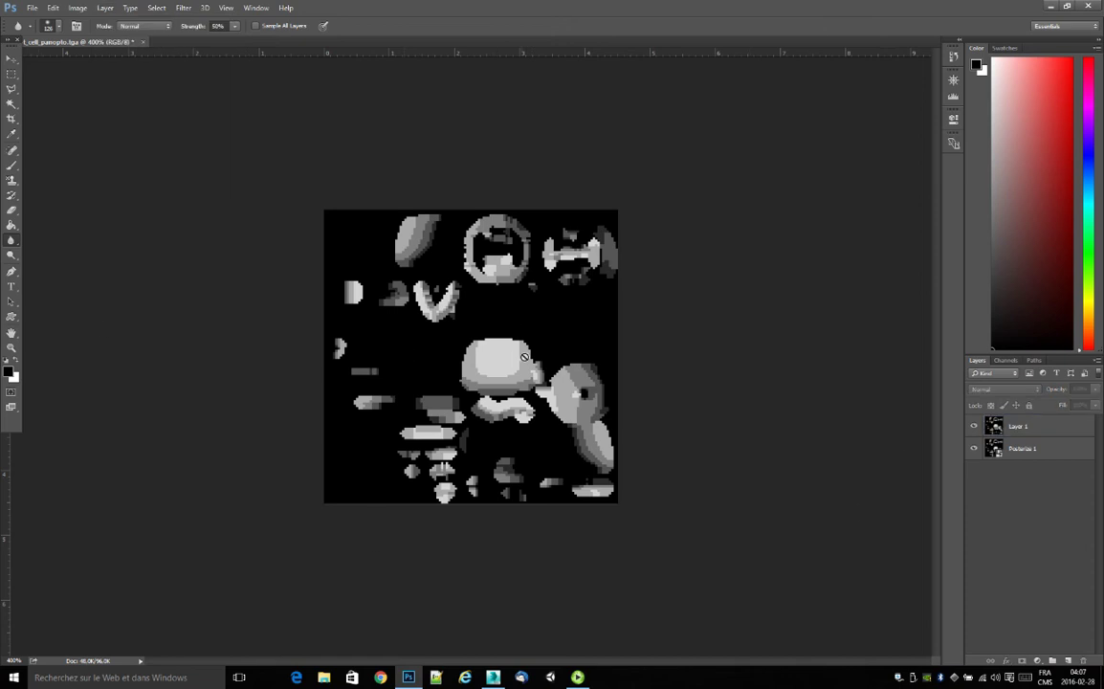
Step: Blur the large teapot body shape on Layer 1 using a smaller Blur brush at 37% strength, and hide that layer
left_click(50, 26)
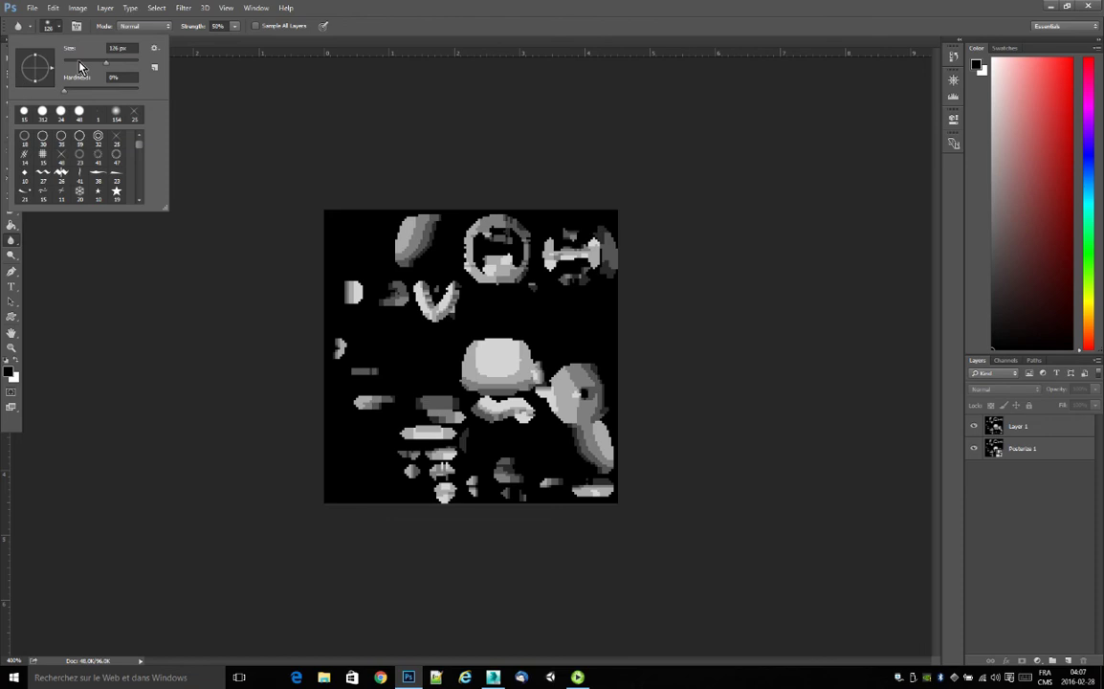
left_click_drag(78, 64, 67, 63)
left_click(1079, 485)
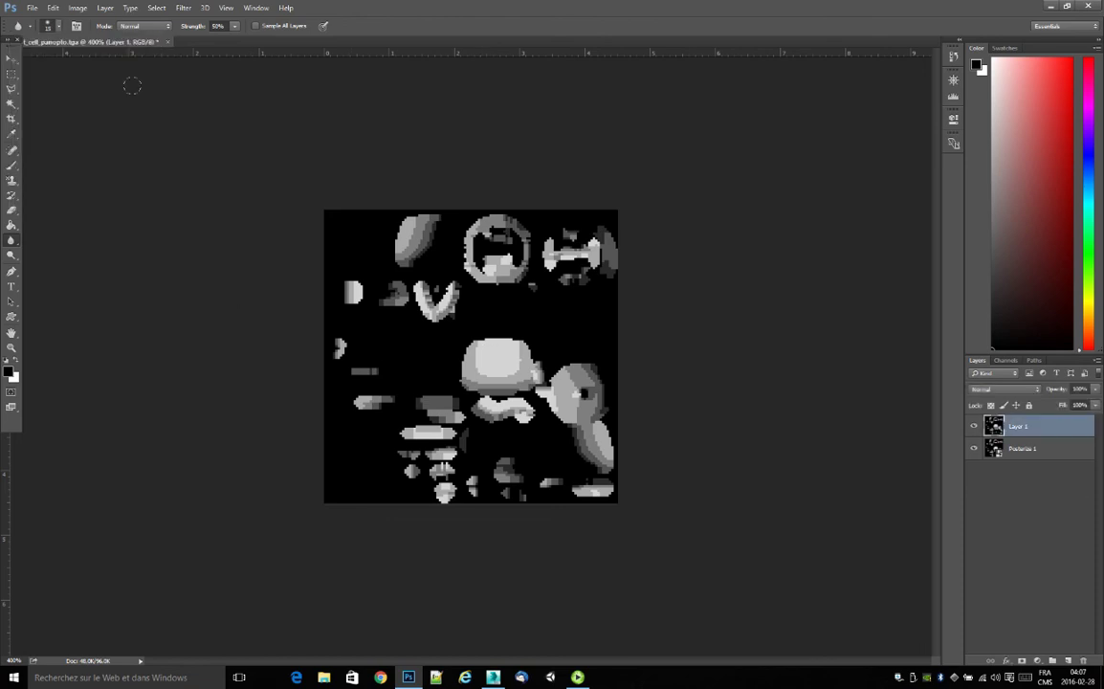
left_click(234, 27)
left_click(228, 41)
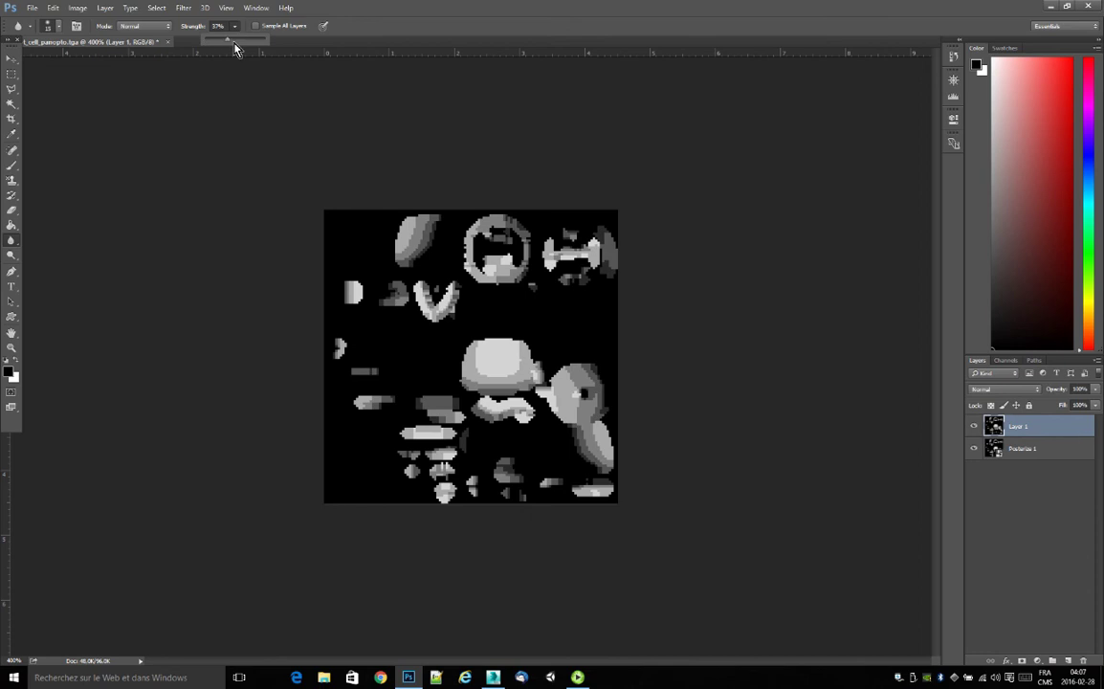
left_click(487, 369)
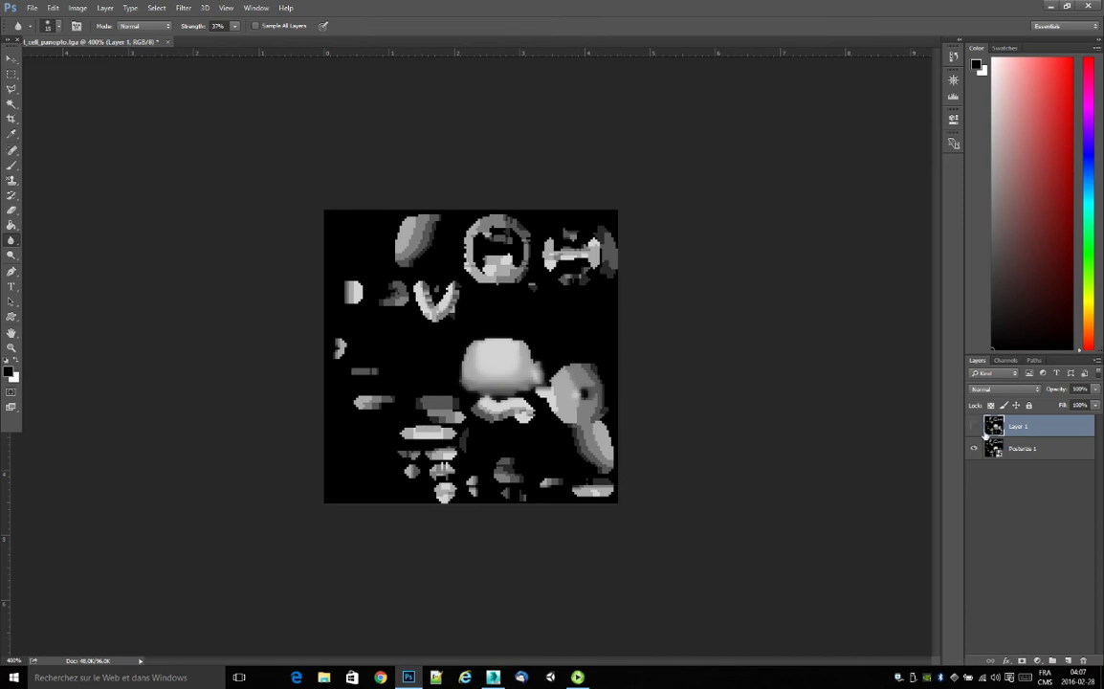
Step: Save the image to the Desktop as a Targa copy named teapot_cell_panopto_final.tga at 16 bits/pixel
left_click(32, 7)
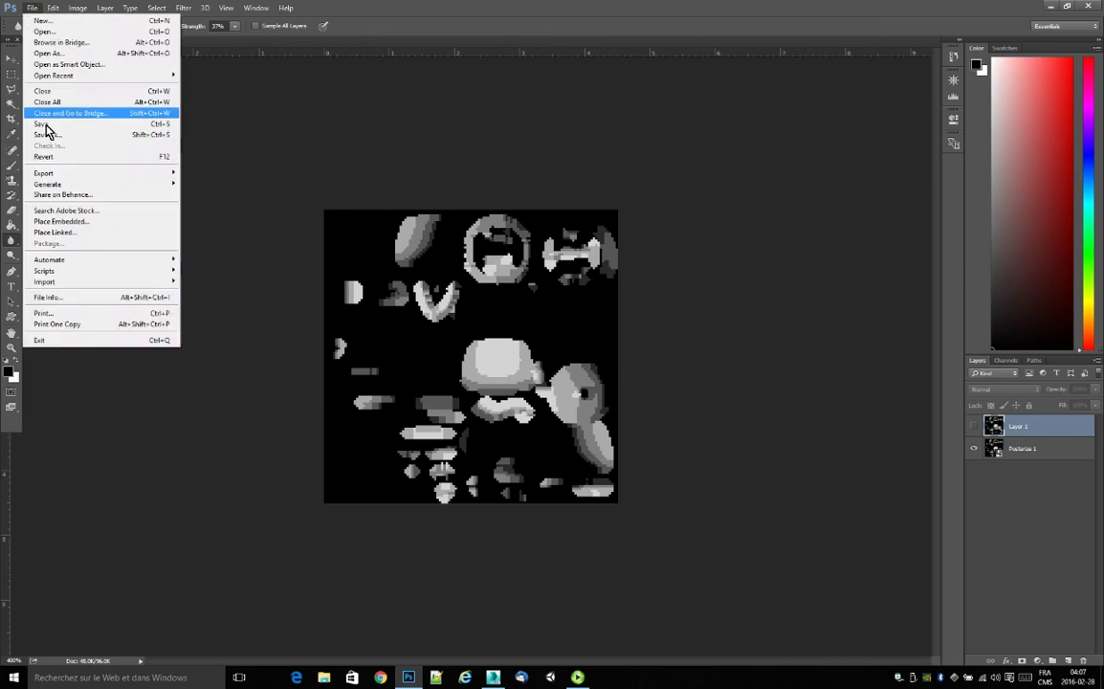
left_click(46, 134)
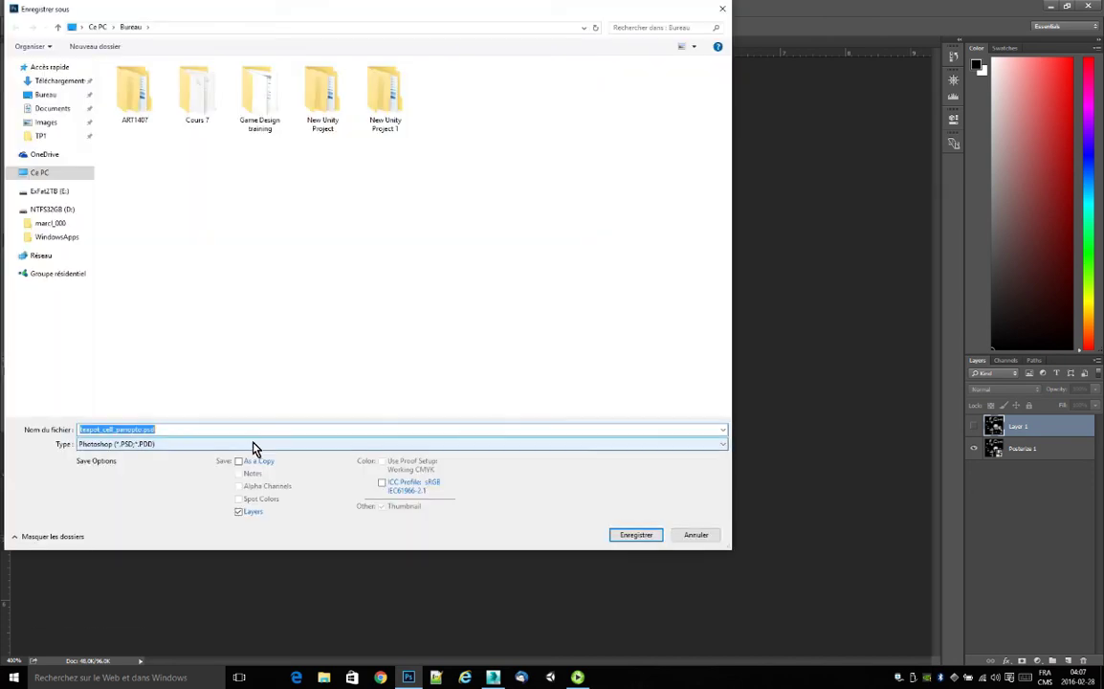
left_click(254, 448)
left_click(196, 577)
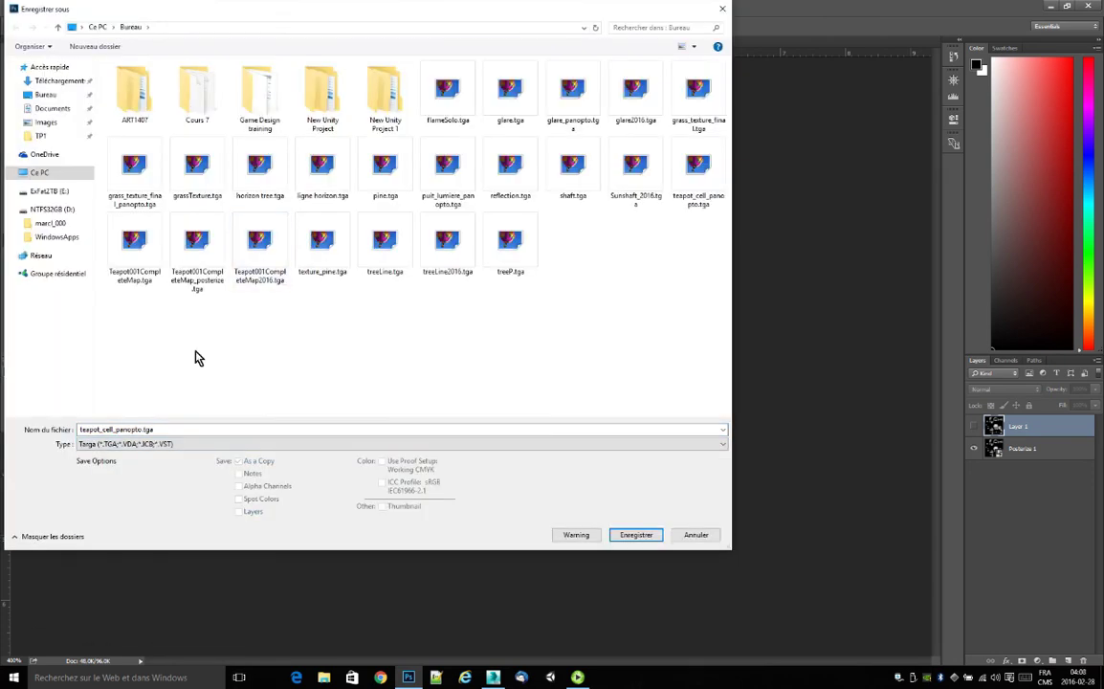
left_click(149, 433)
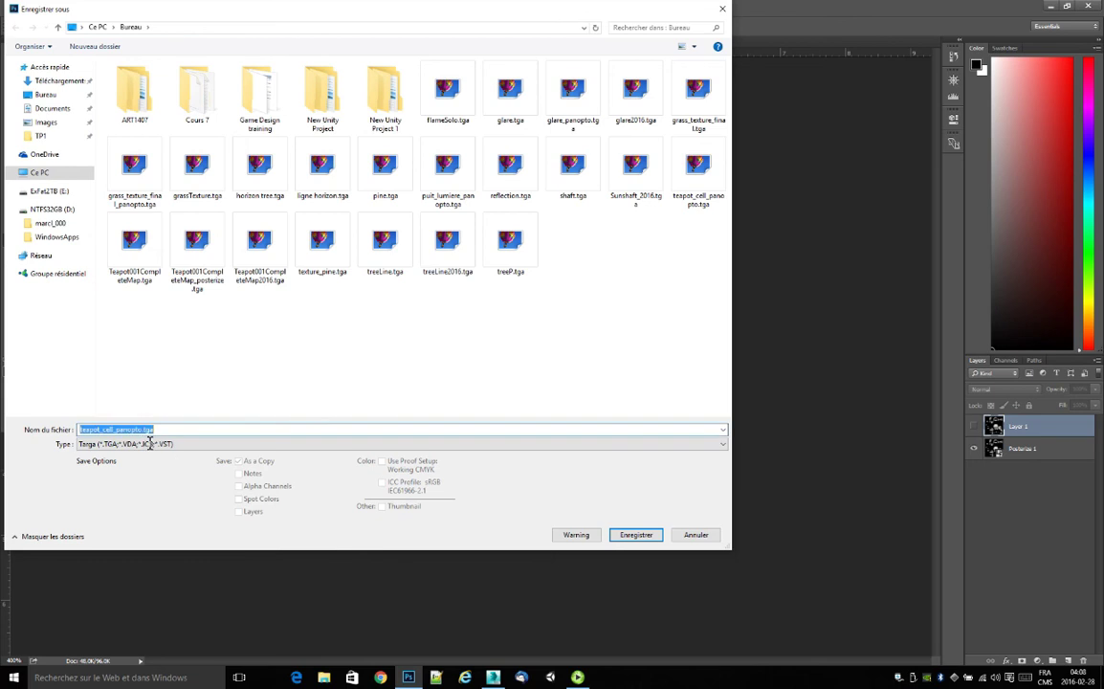
left_click(144, 434)
type("_final")
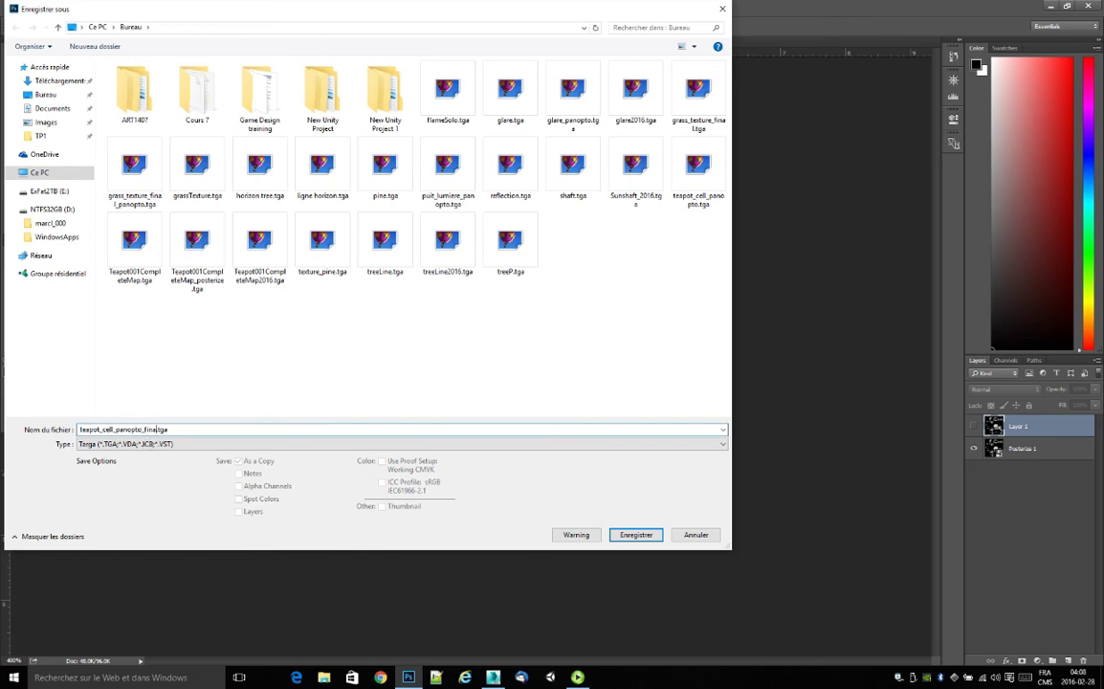
left_click(624, 535)
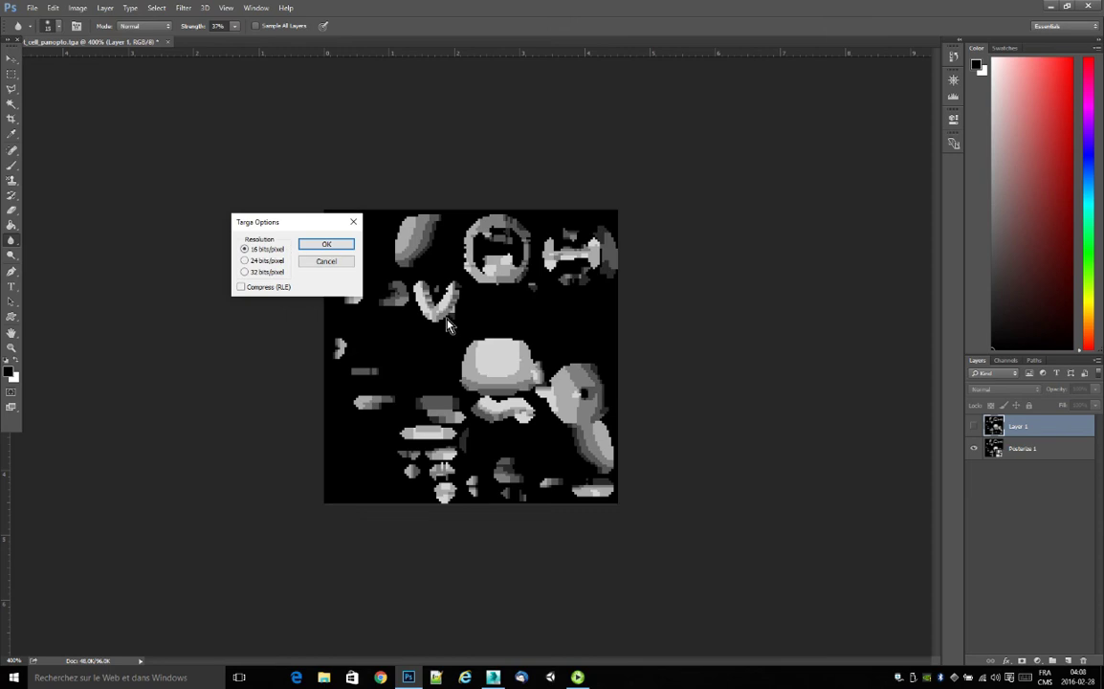
left_click(312, 249)
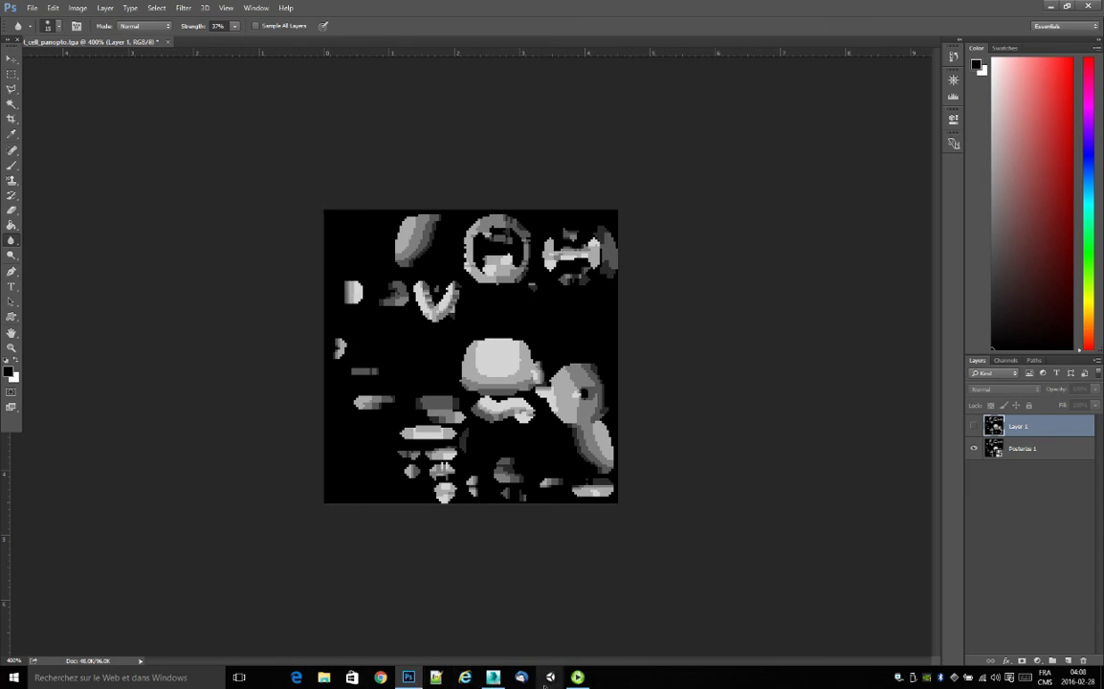
Step: Switch to 3ds Max and close the Render To Texture dialog
left_click(493, 678)
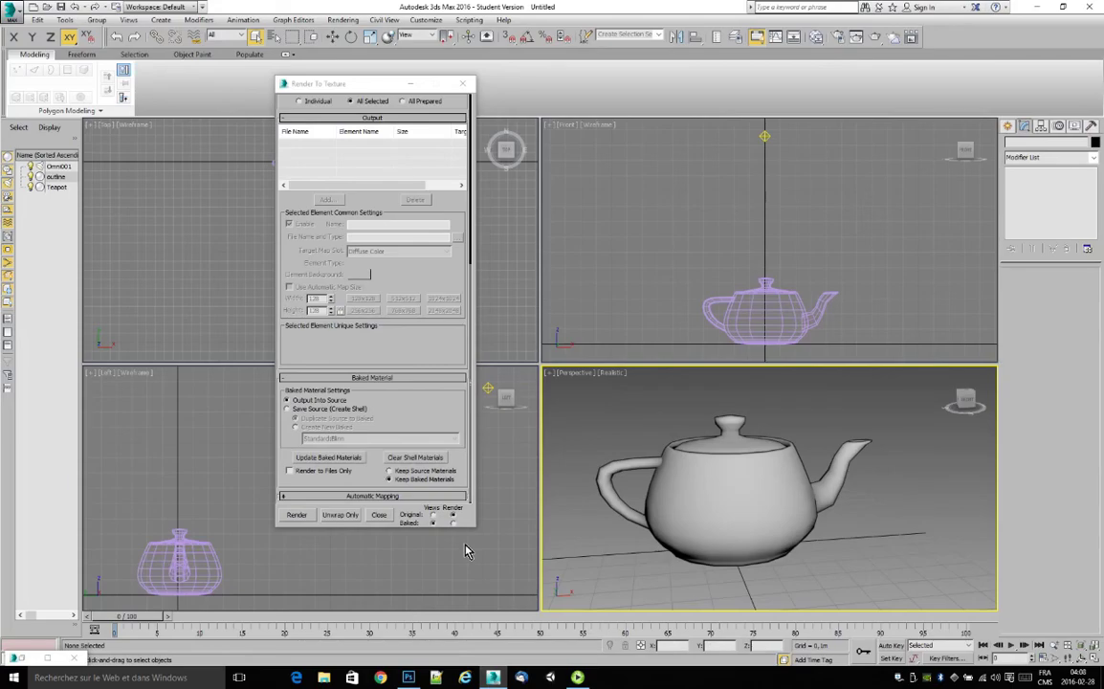
left_click(463, 84)
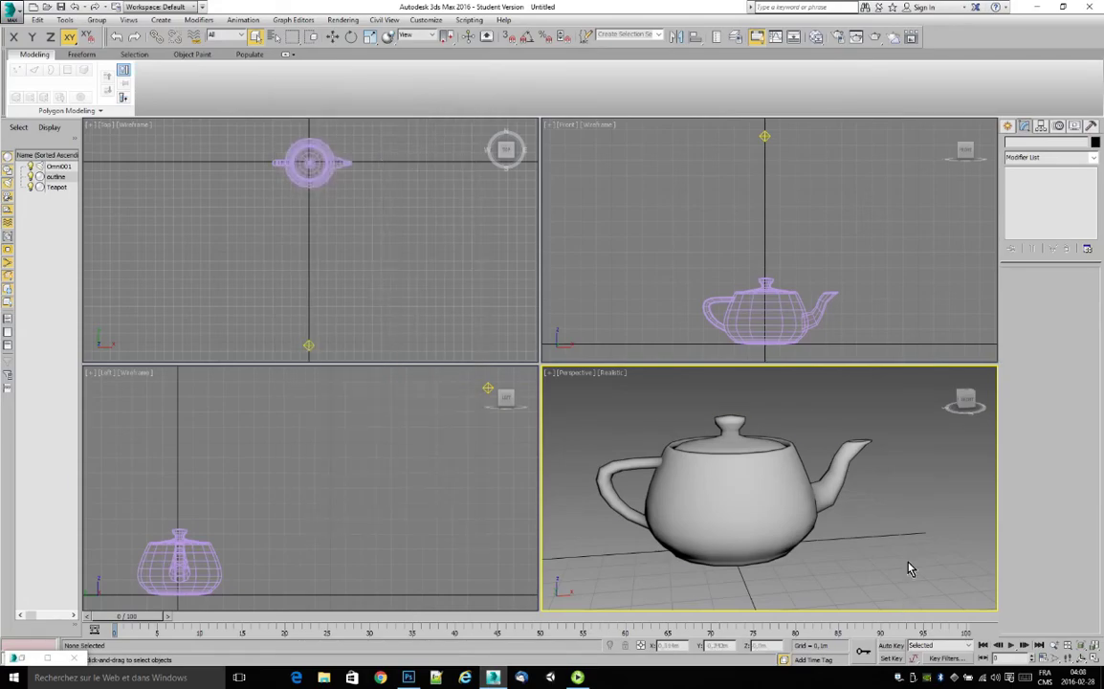
left_click(740, 515)
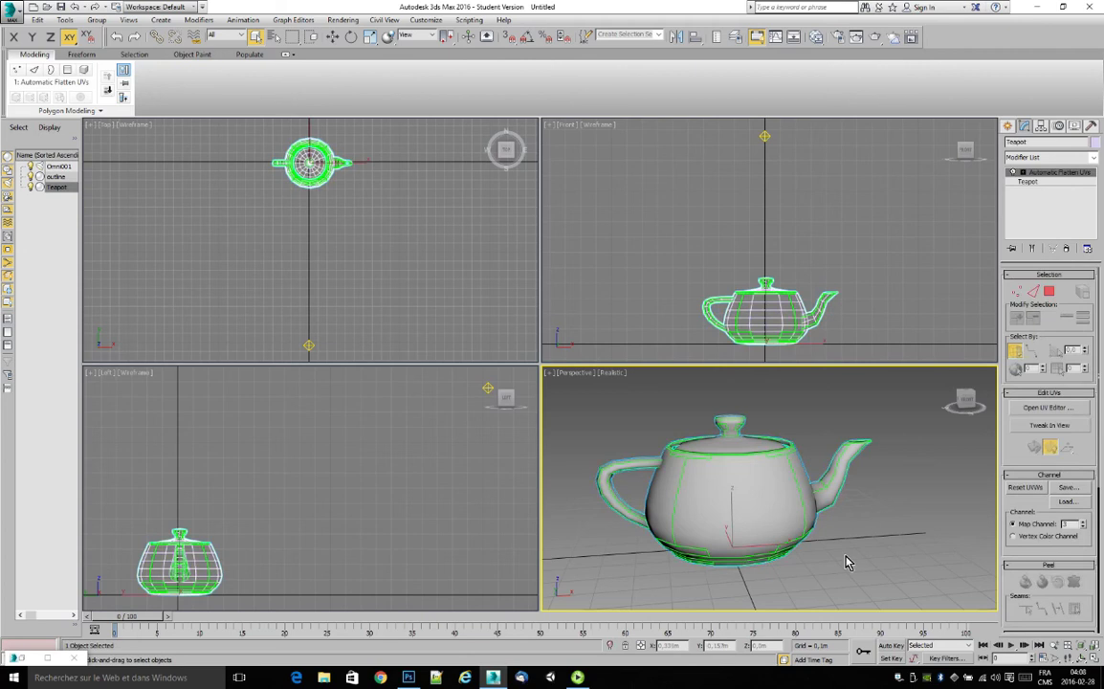
left_click(888, 542)
Step: Select the teapot and load its 02 - Default material into the Slate Material Editor view, separating its nodes from the outline material
key("m")
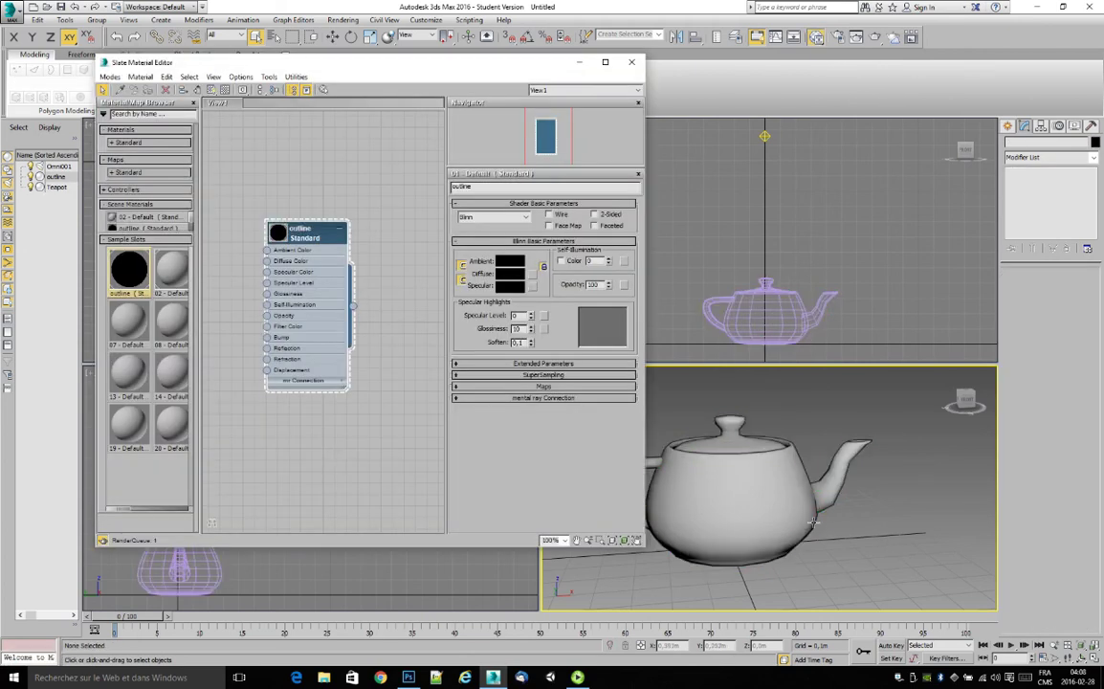
left_click(686, 499)
left_click(170, 270)
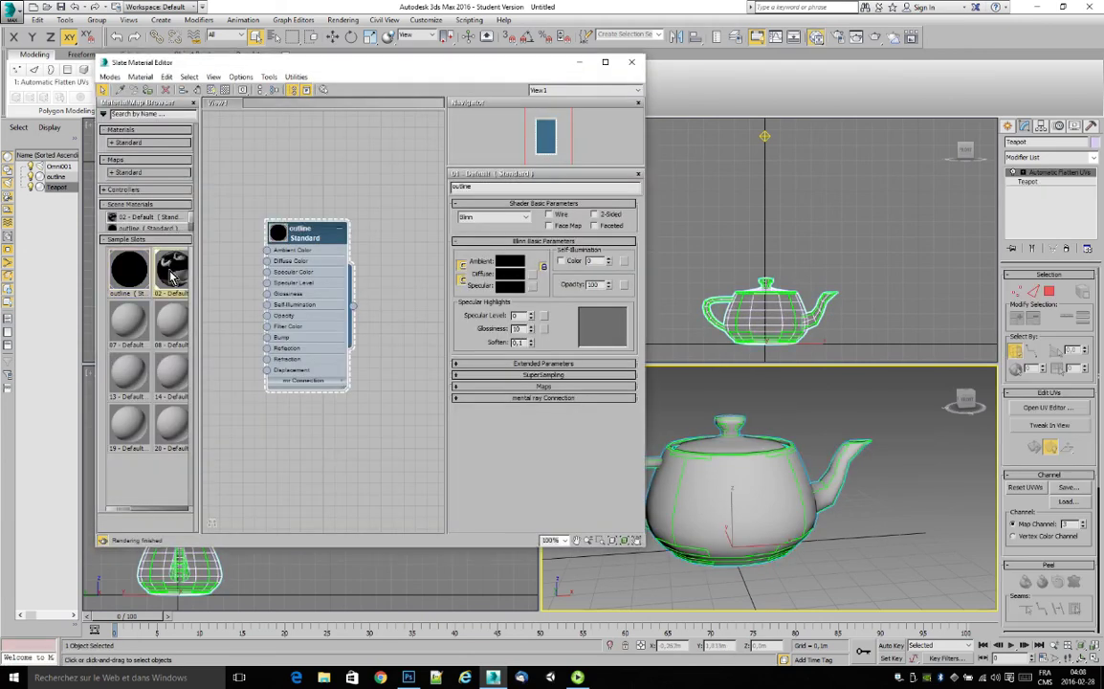
double_click(169, 270)
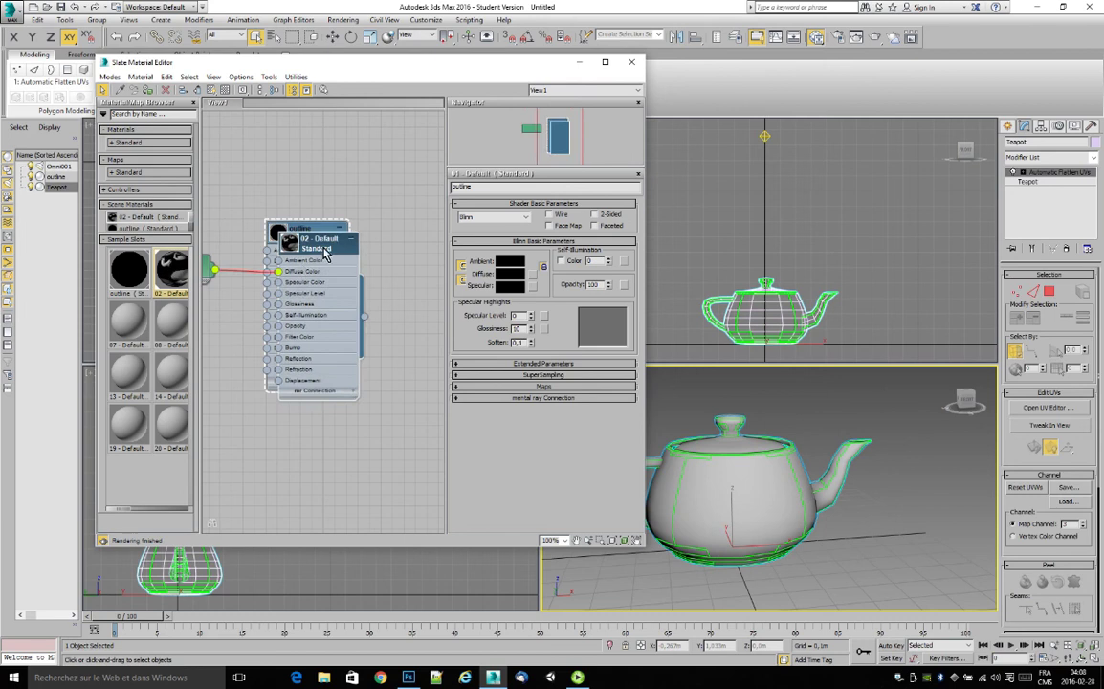
left_click_drag(325, 251, 406, 366)
middle_click_drag(241, 357, 337, 394)
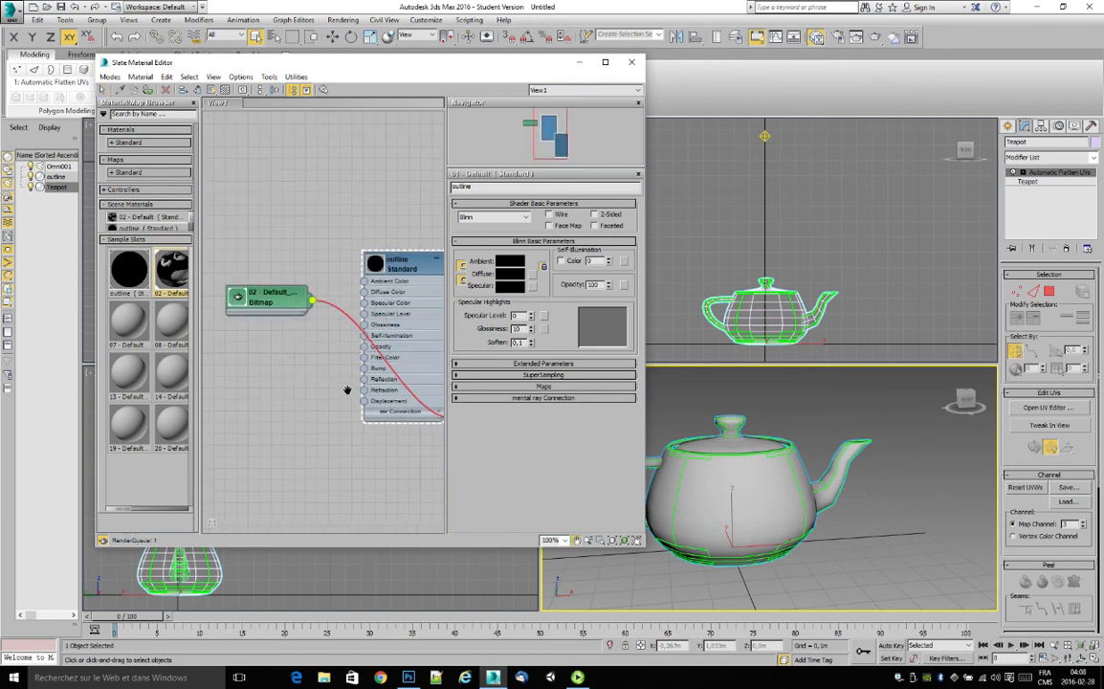
left_click_drag(296, 302, 293, 338)
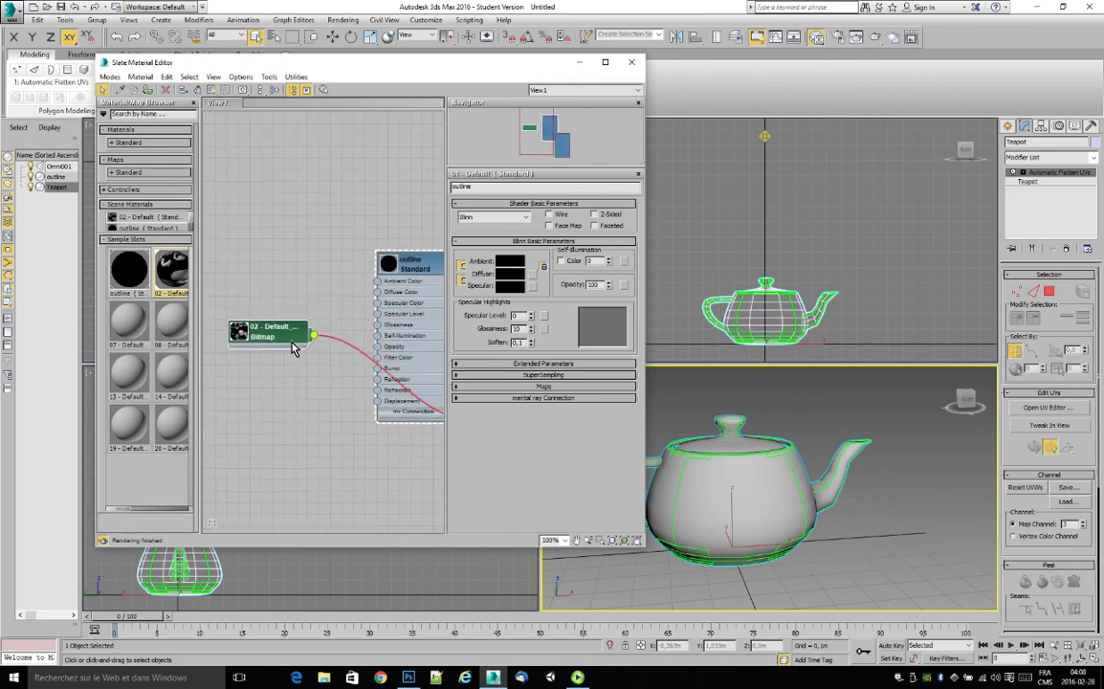
Step: Replace the image in the 02 - Default material's bitmap node with teapot_cell_panopto_final.tga from the Desktop
double_click(293, 344)
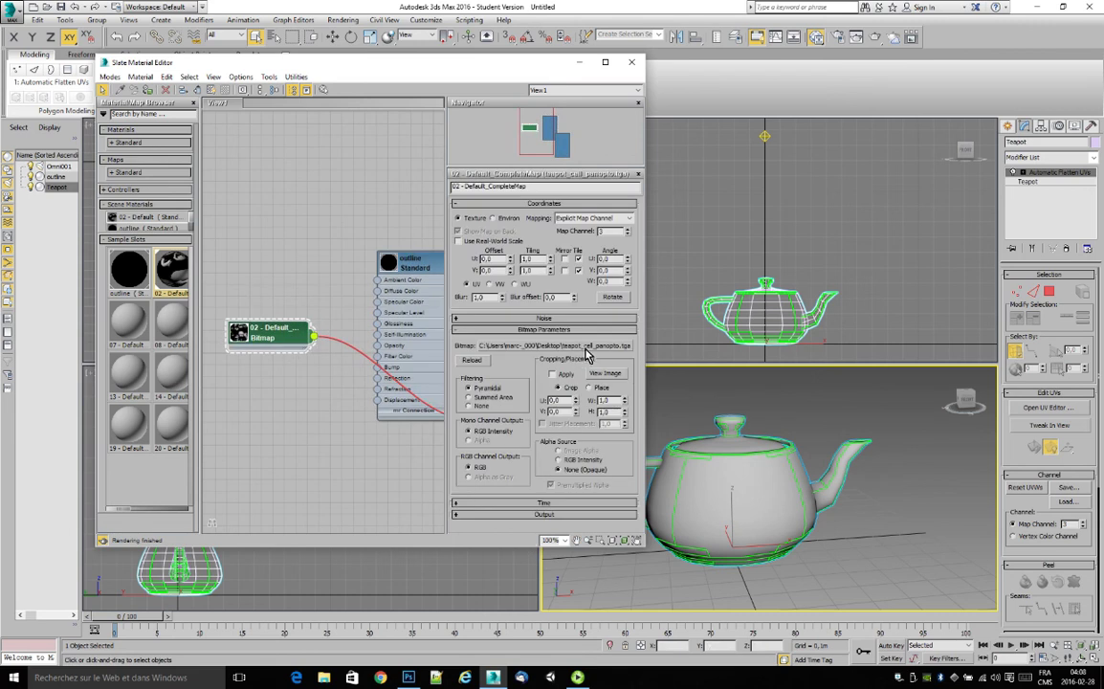
left_click(498, 345)
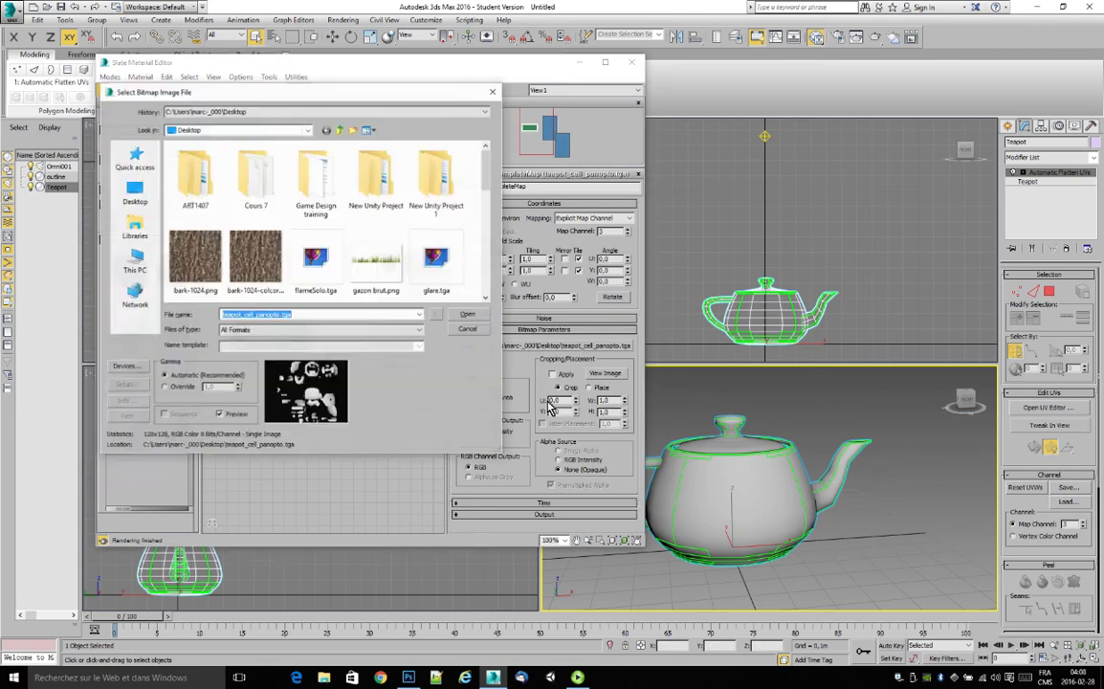
left_click_drag(485, 168, 494, 267)
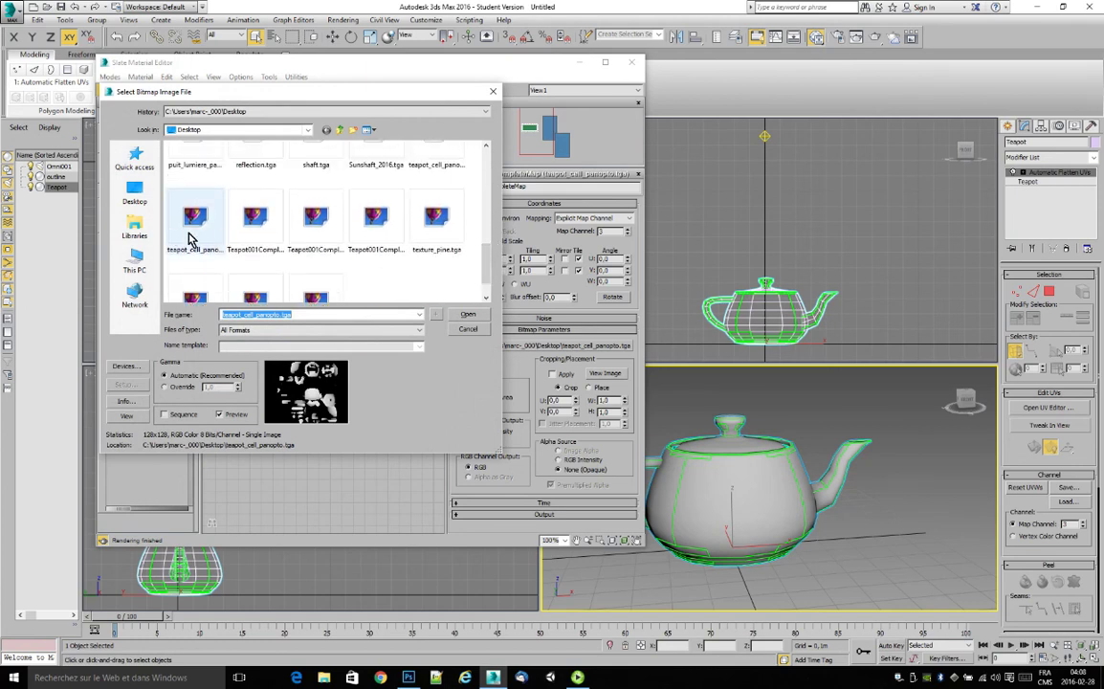
left_click(190, 239)
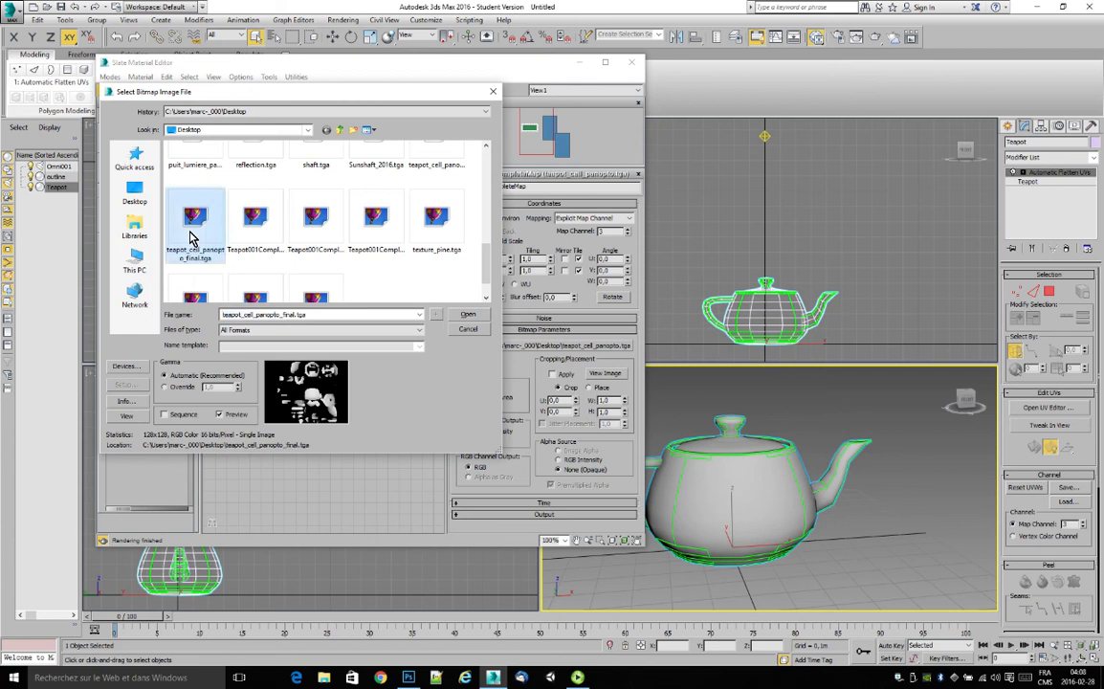
left_click(467, 316)
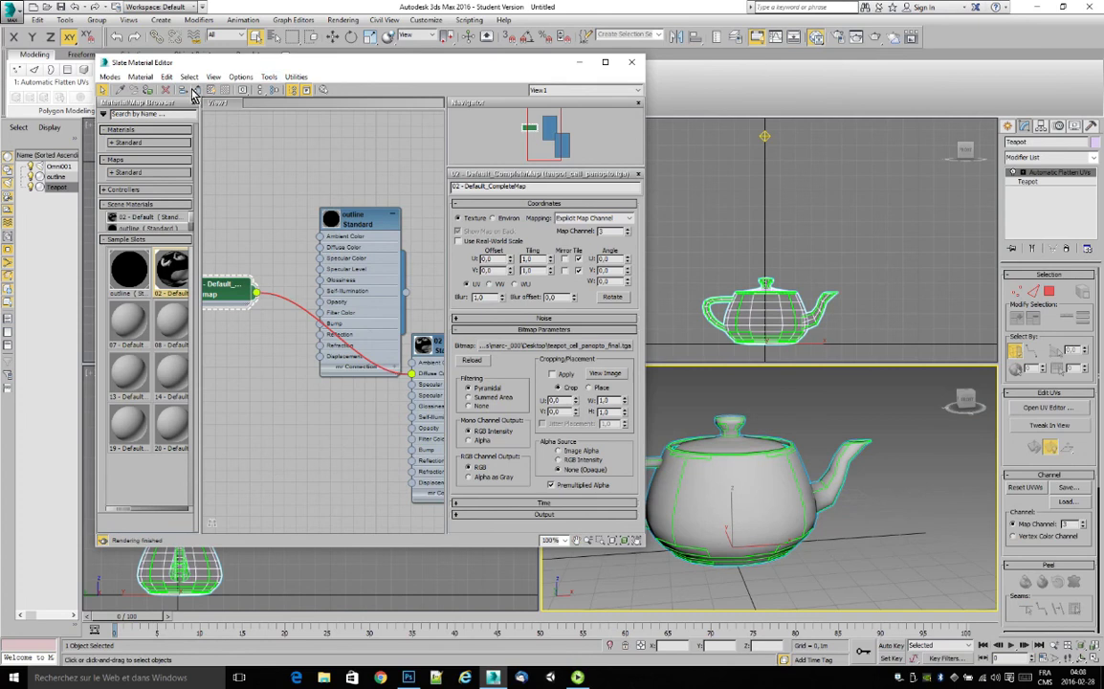
Step: Show the 02 - Default material's texture in the viewport, minimize the material editor and deselect the teapot
double_click(436, 349)
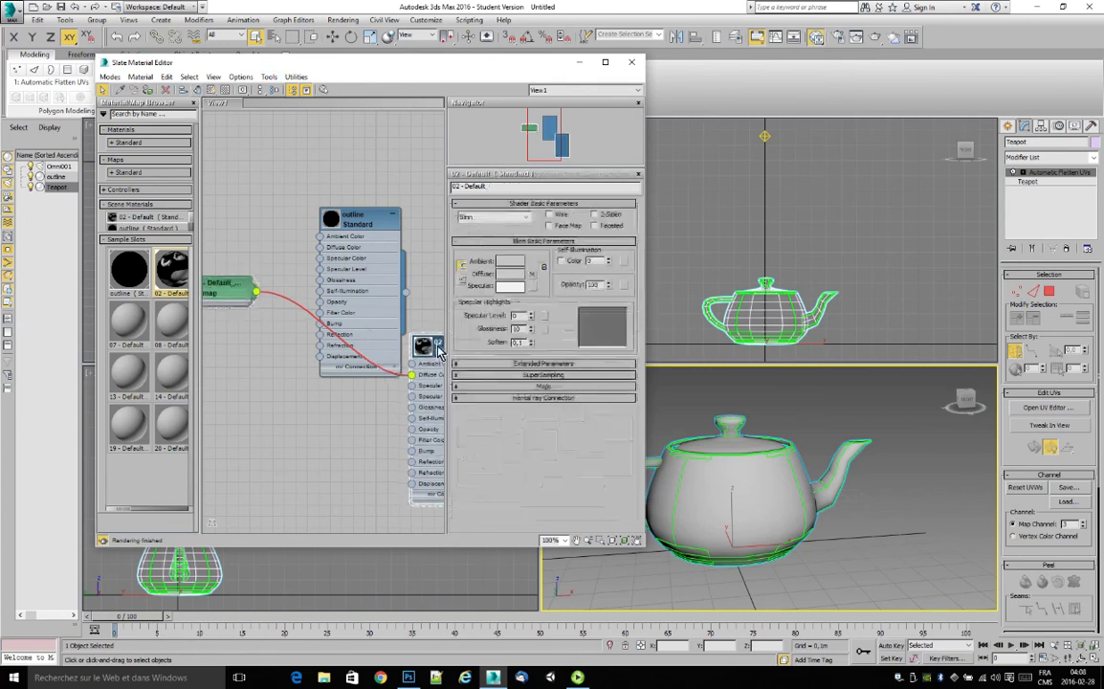
left_click(214, 95)
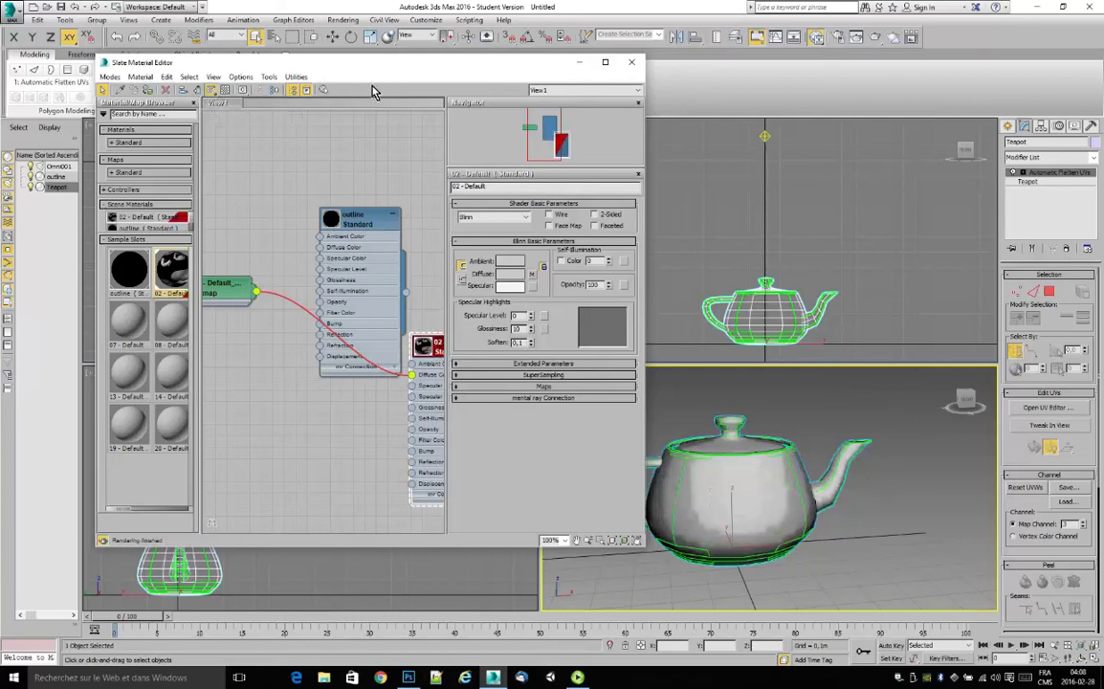
left_click(578, 62)
left_click(887, 524)
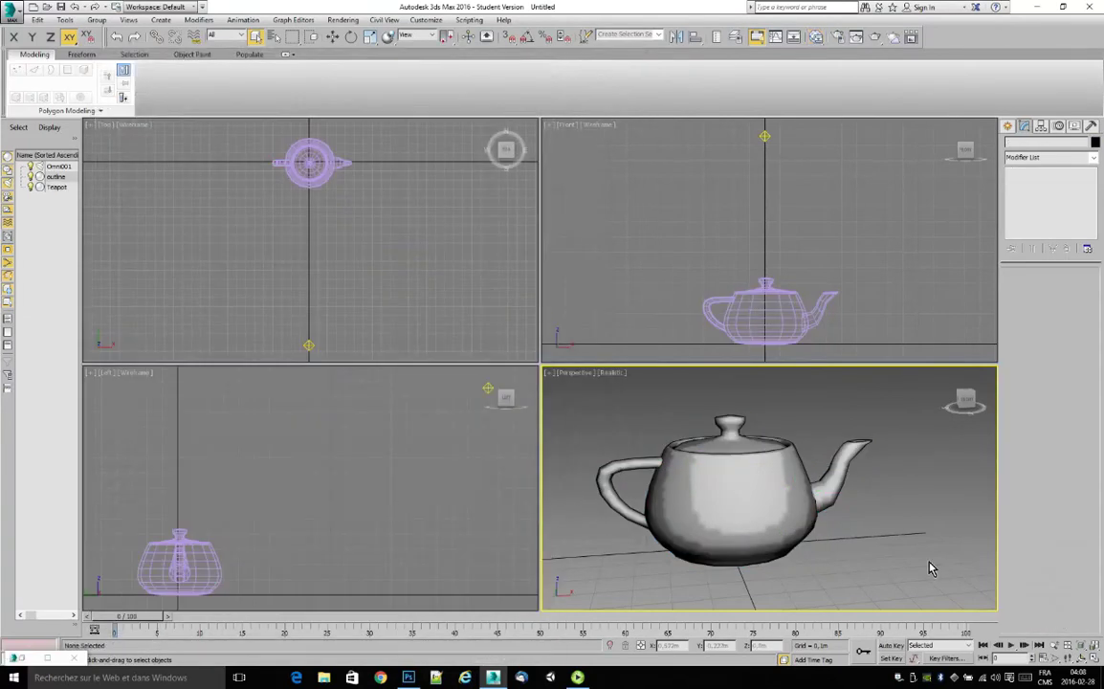
Step: Delete the Omni001 light from the scene
key("ctrl+r")
left_click_drag(699, 434, 681, 451)
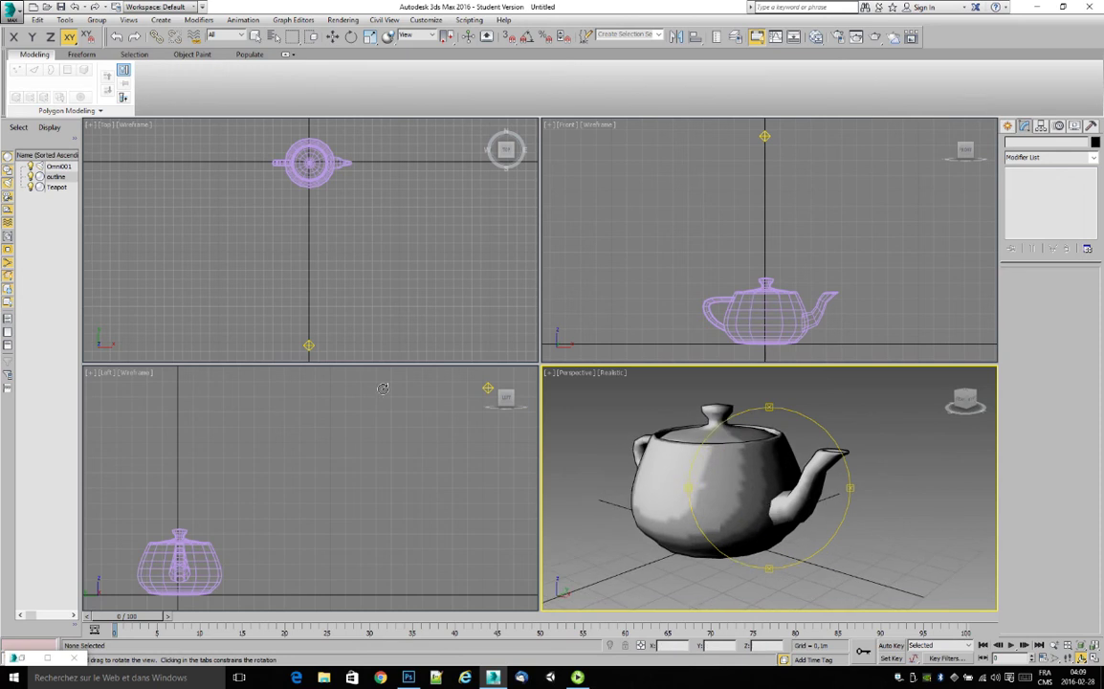
right_click(461, 419)
left_click(490, 391)
right_click(486, 382)
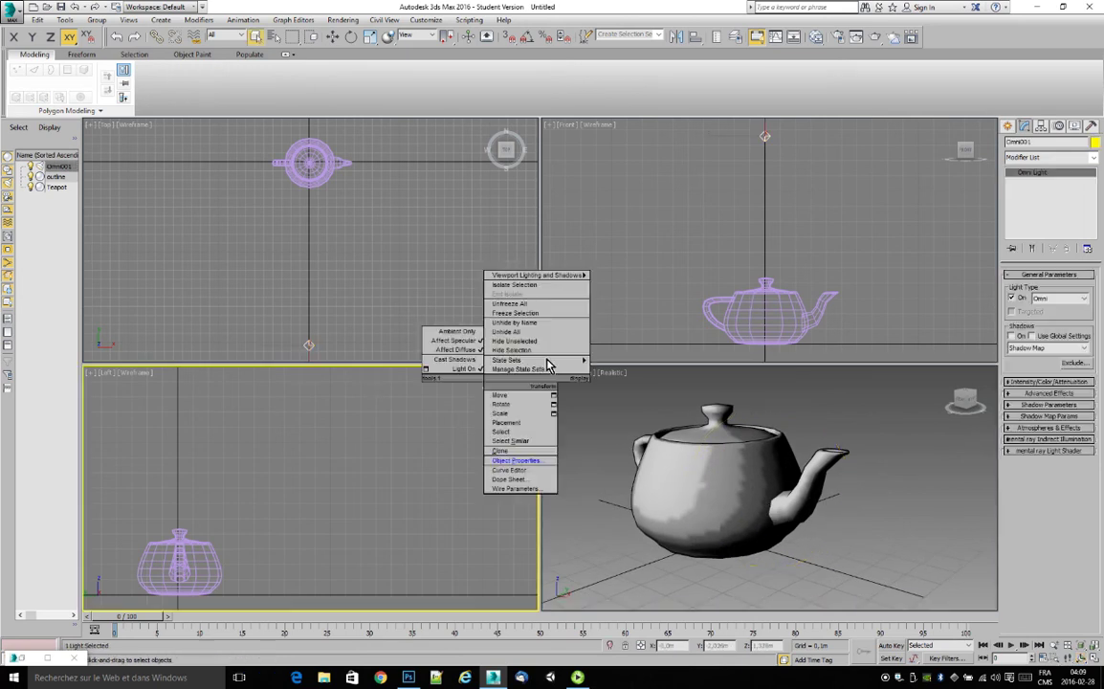
left_click(455, 473)
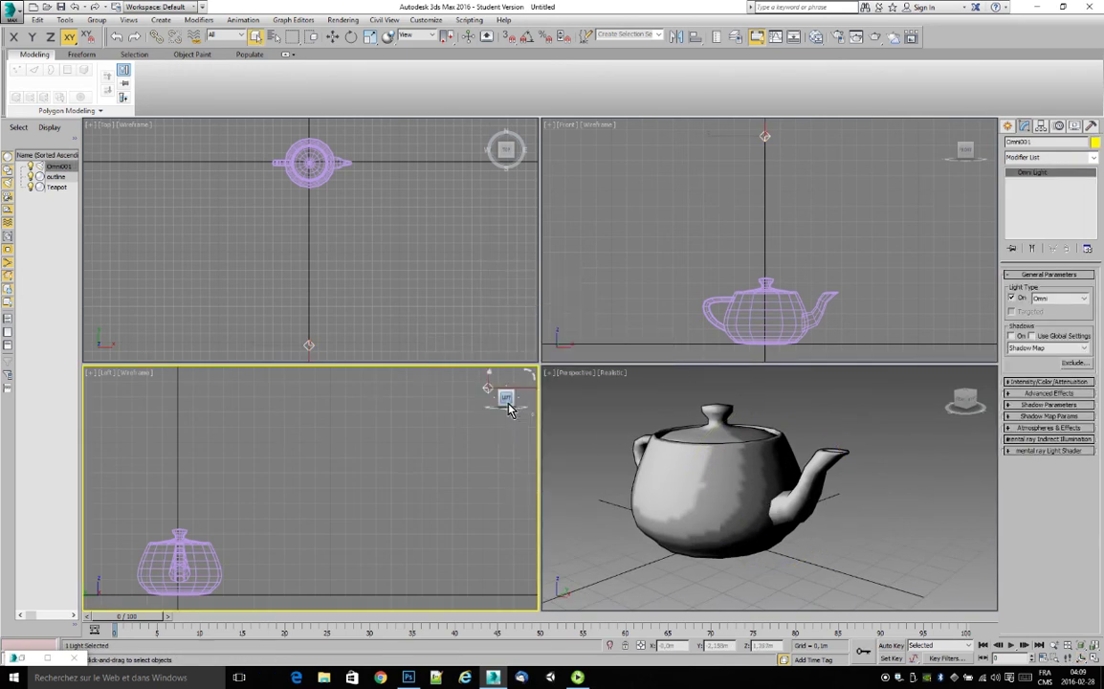
key("Delete")
Step: Set the 02 - Default material's self-illumination to 100, minimize the material editor and check the teapot from another angle
middle_click_drag(722, 611, 813, 581, "alt")
key("m")
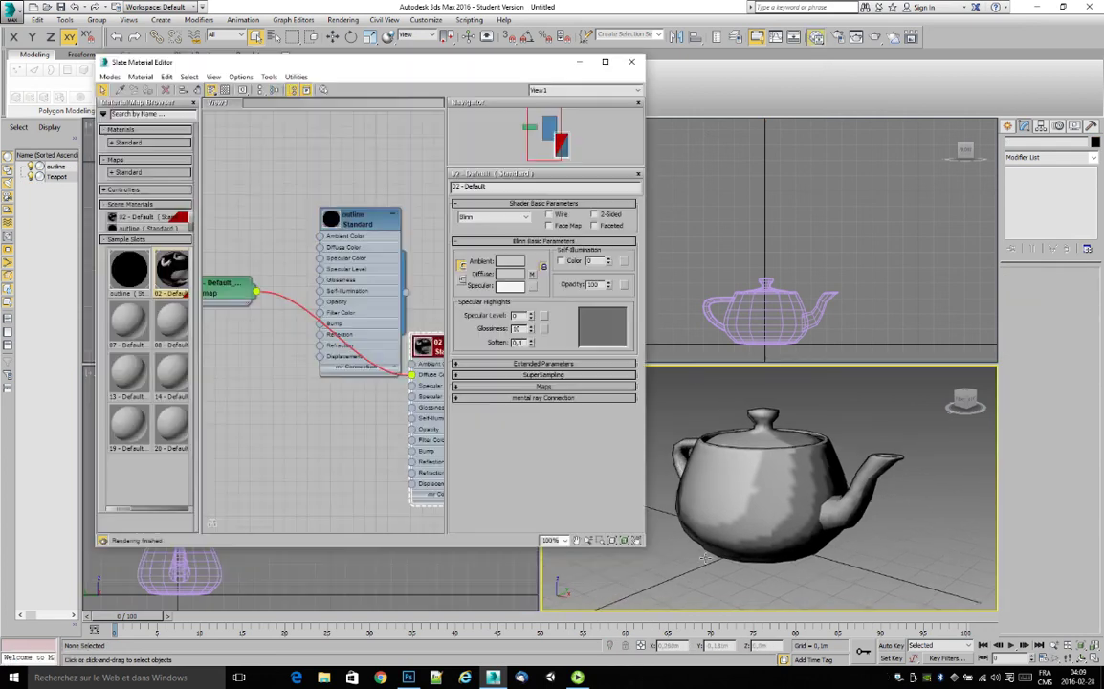
left_click_drag(407, 383, 299, 374)
double_click(593, 260)
type("100")
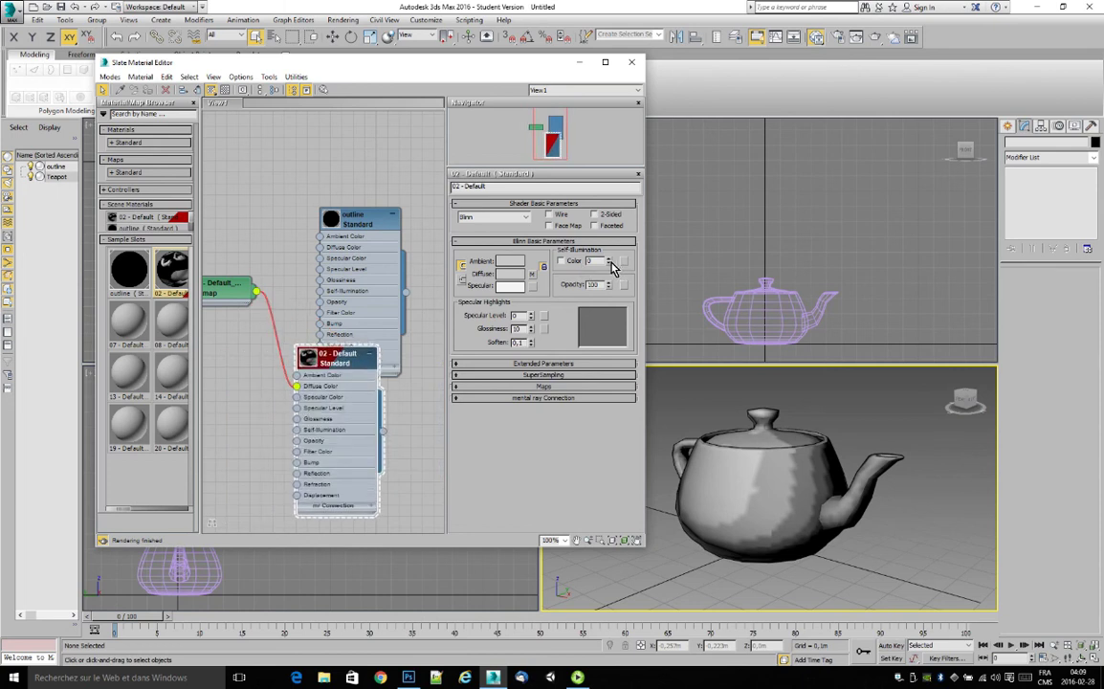
key("Return")
left_click(579, 64)
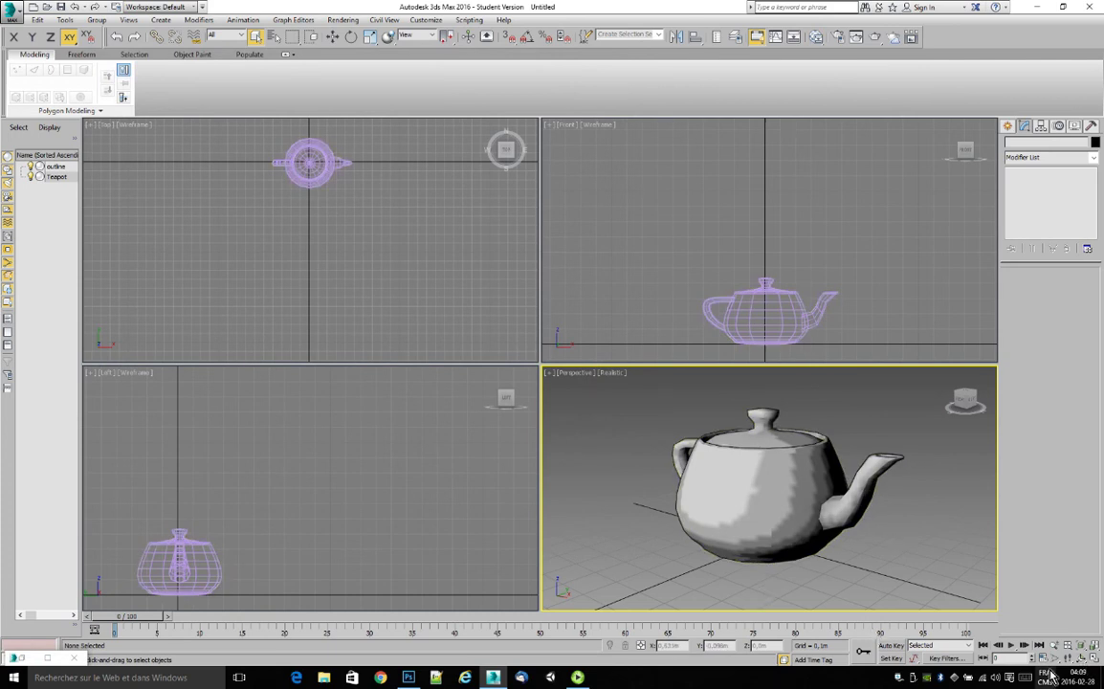
key("ctrl+r")
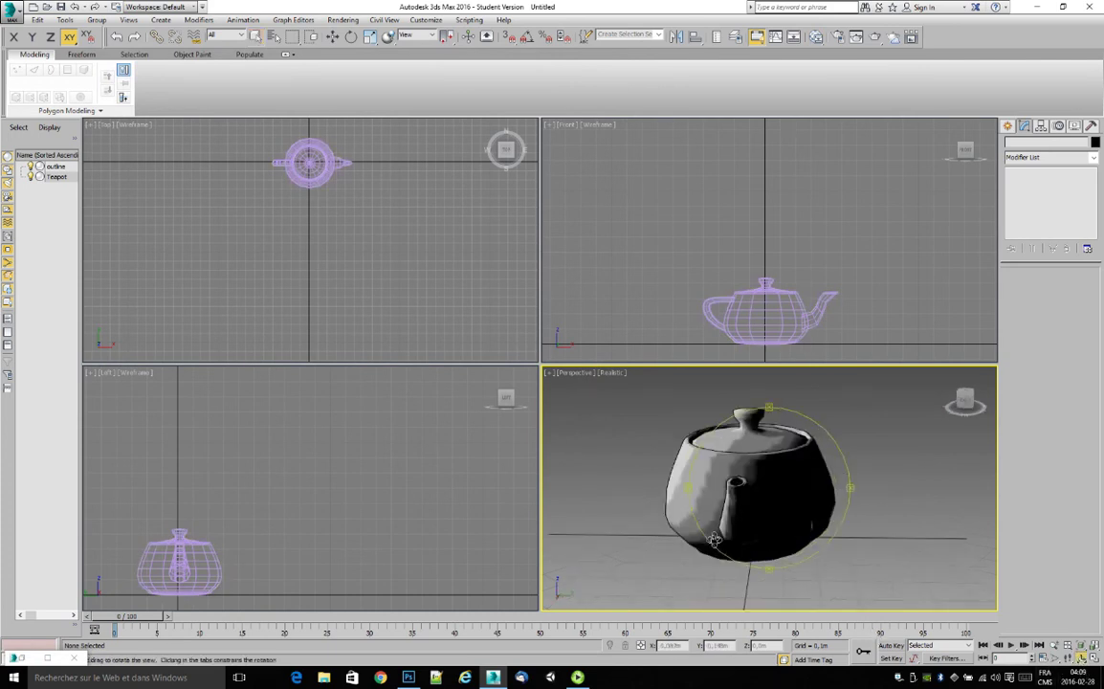